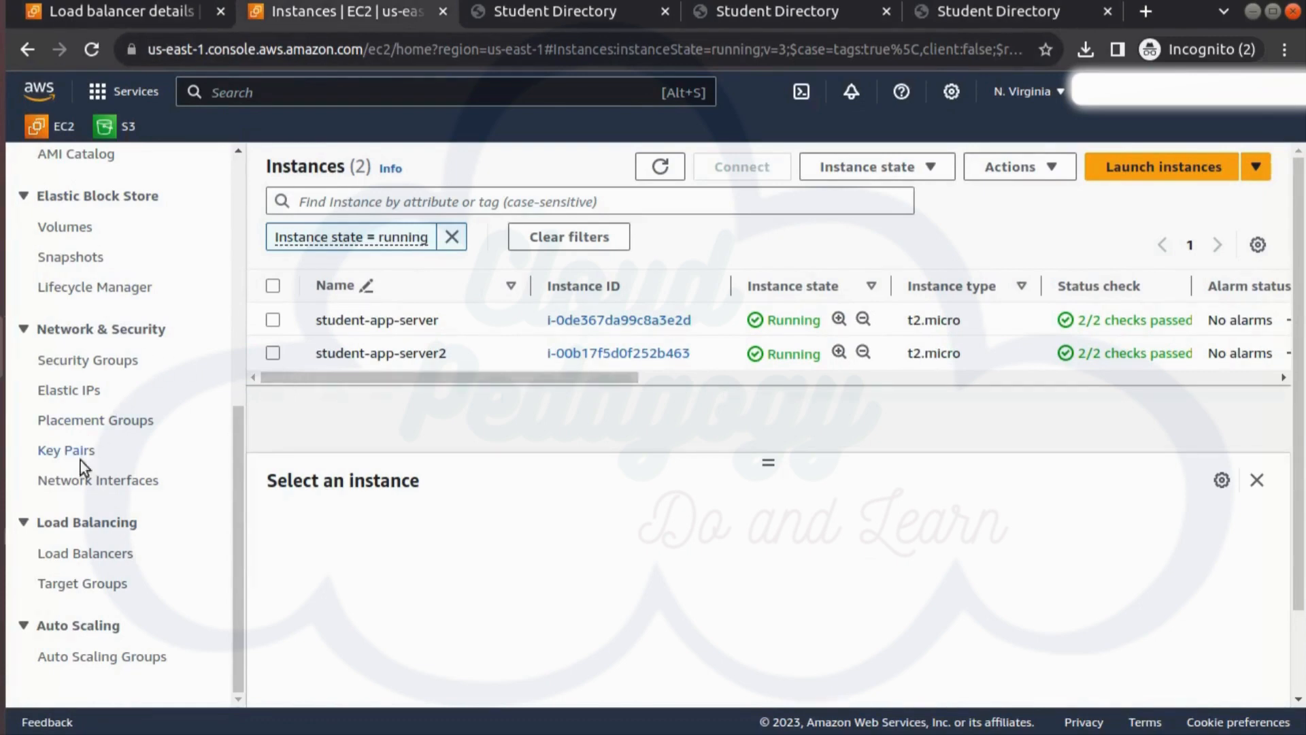
Start creating a new EC2 launch template.
left_click_drag(242, 423, 262, 207)
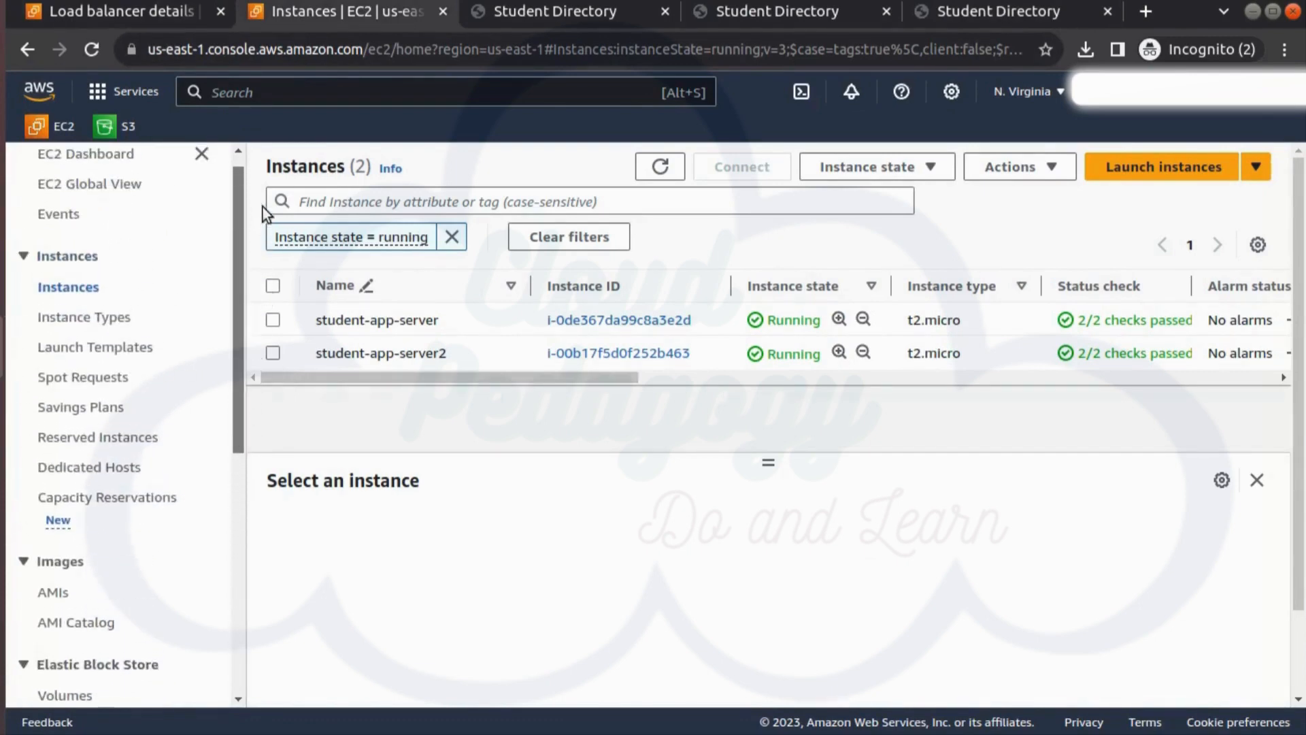
left_click(132, 349)
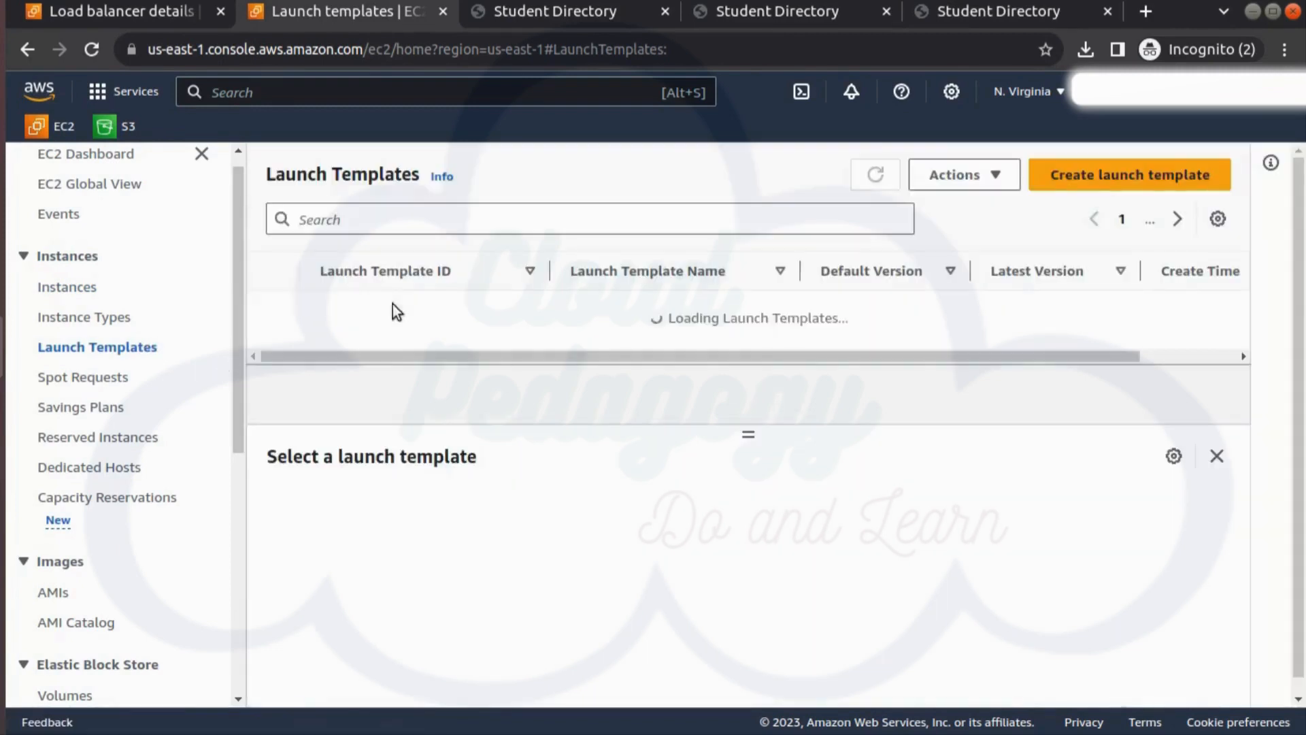
left_click(1121, 179)
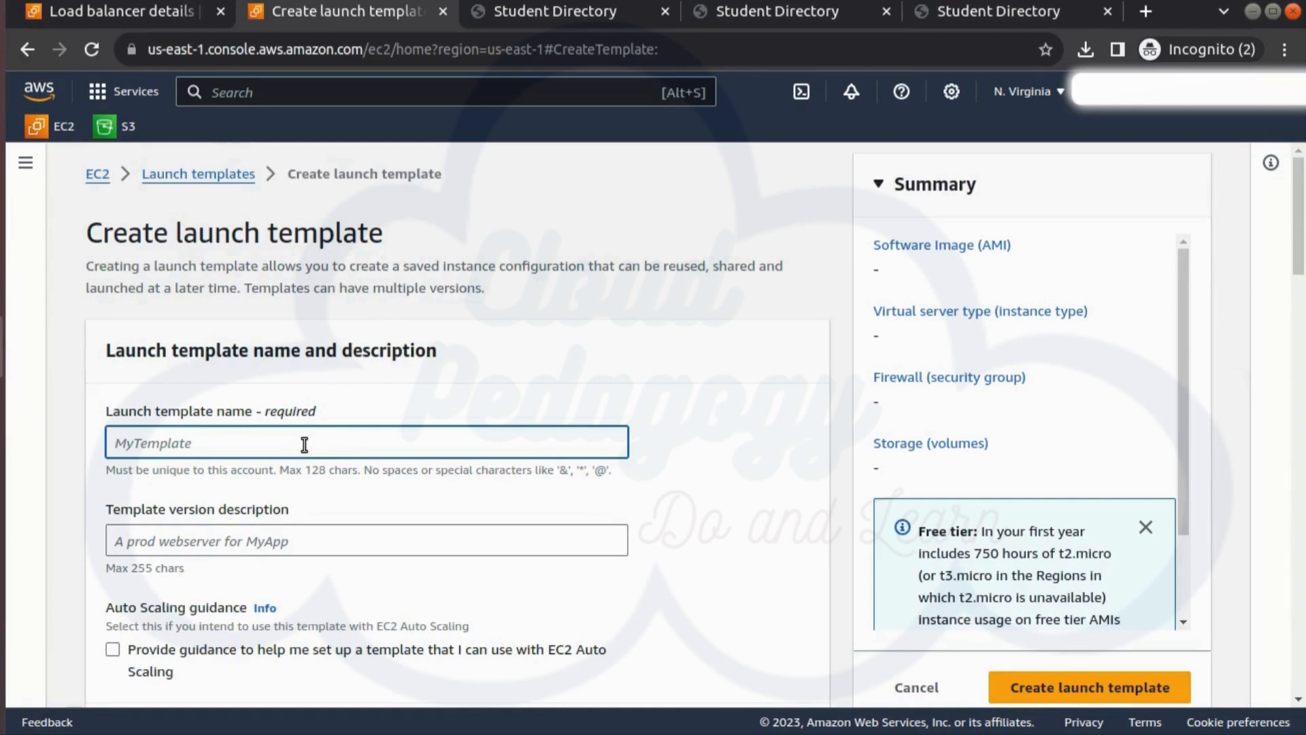
Name the template cp-student-template, describe its version as 1.0, and enable the EC2 Auto Scaling guidance.
type("cp-student-template")
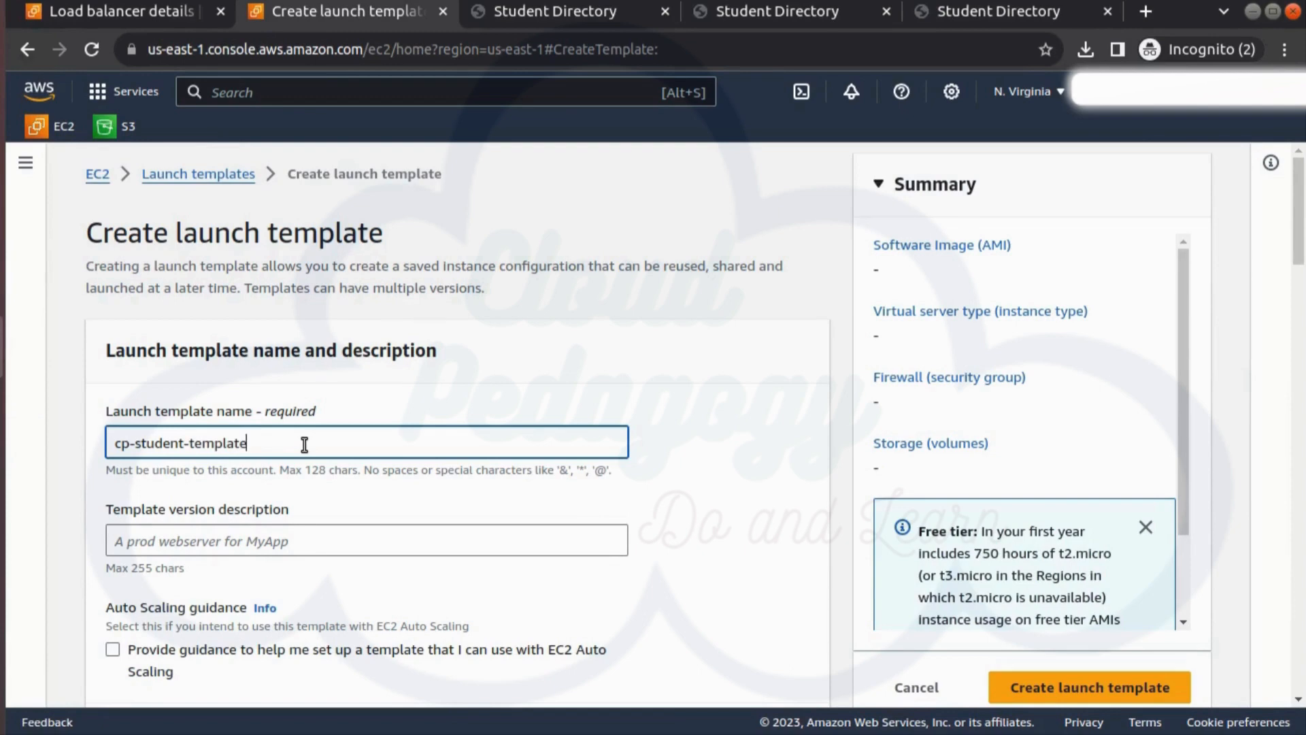
left_click(261, 546)
type("1.0")
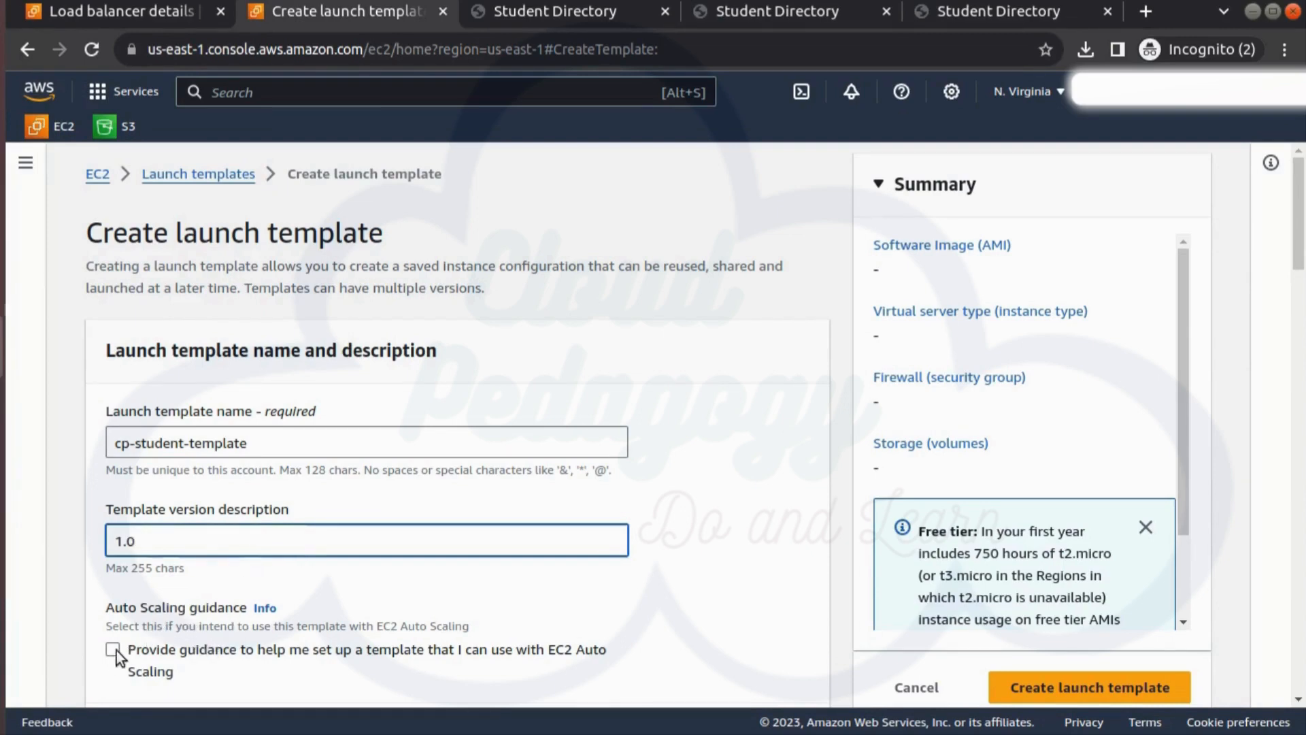
left_click(155, 676)
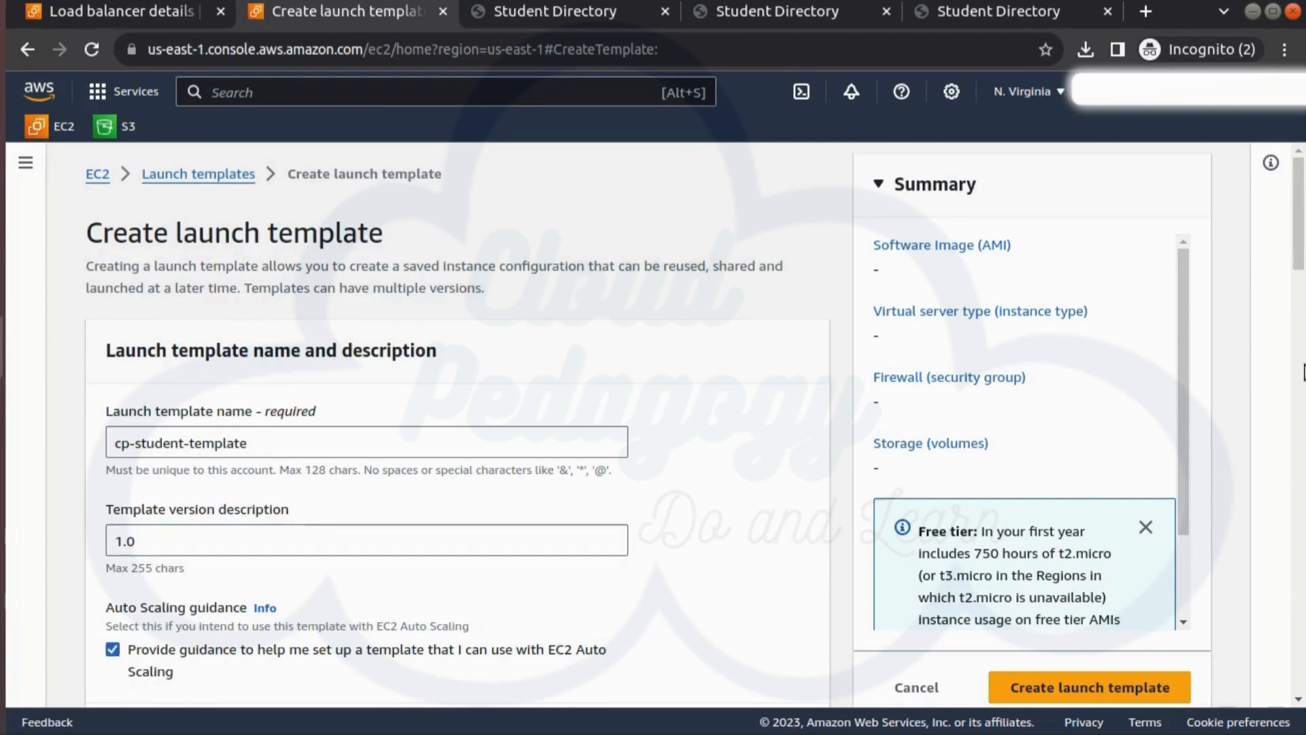
Choose the machine image currently in use, Cloud9AmazonLinux2, as the template's AMI.
left_click_drag(1302, 253, 1302, 337)
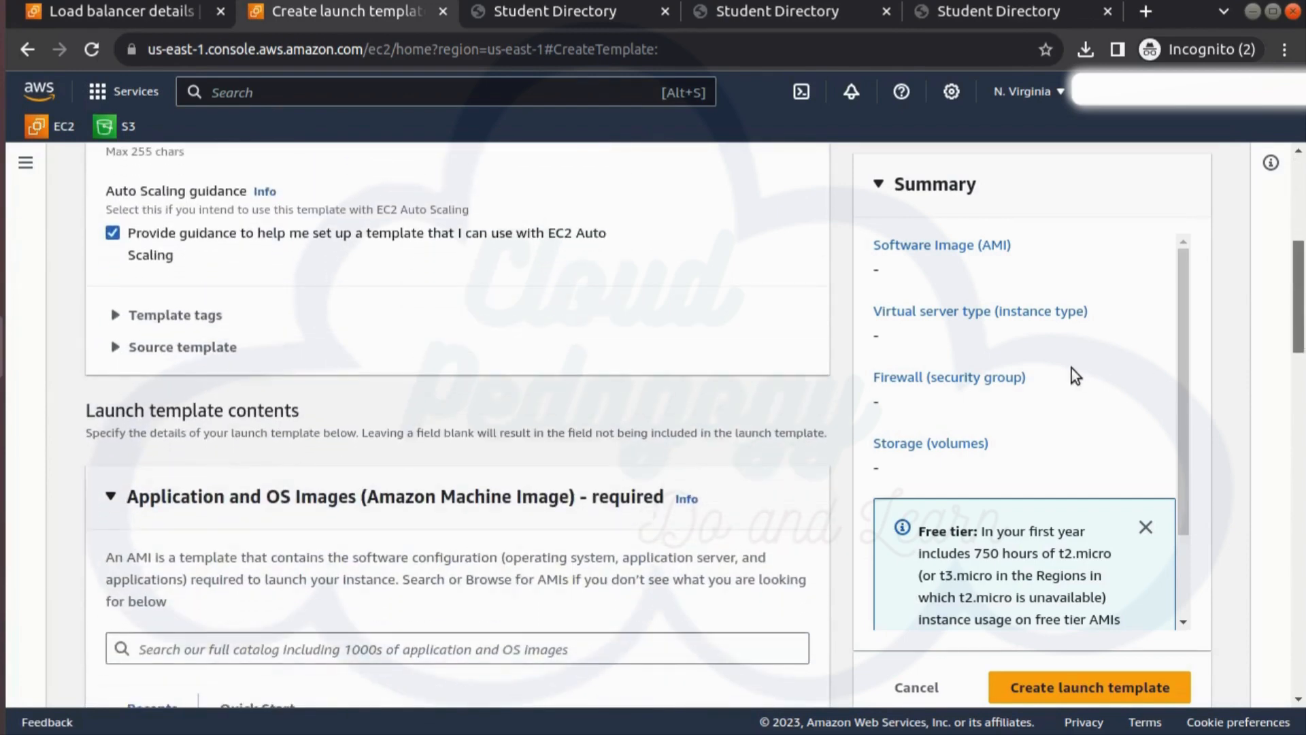
scroll(626, 416, "down", 3)
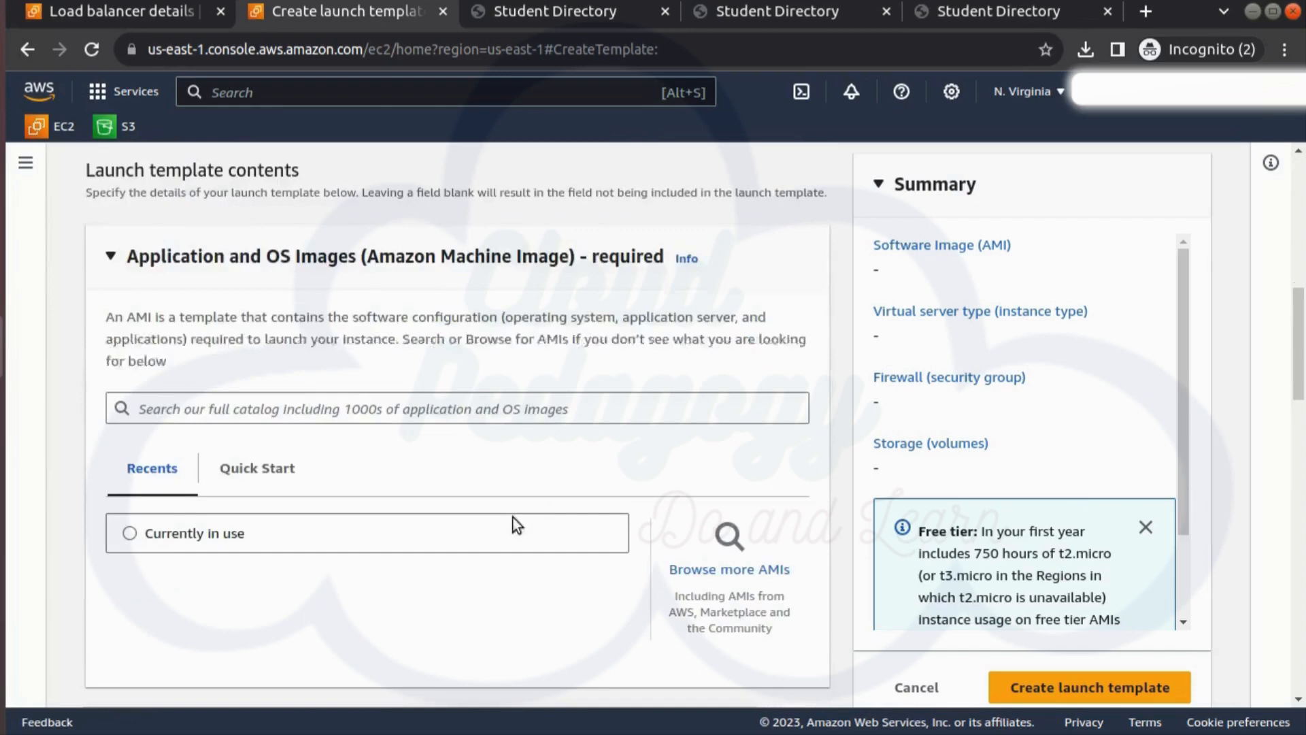
left_click(238, 545)
scroll(491, 437, "down", 2)
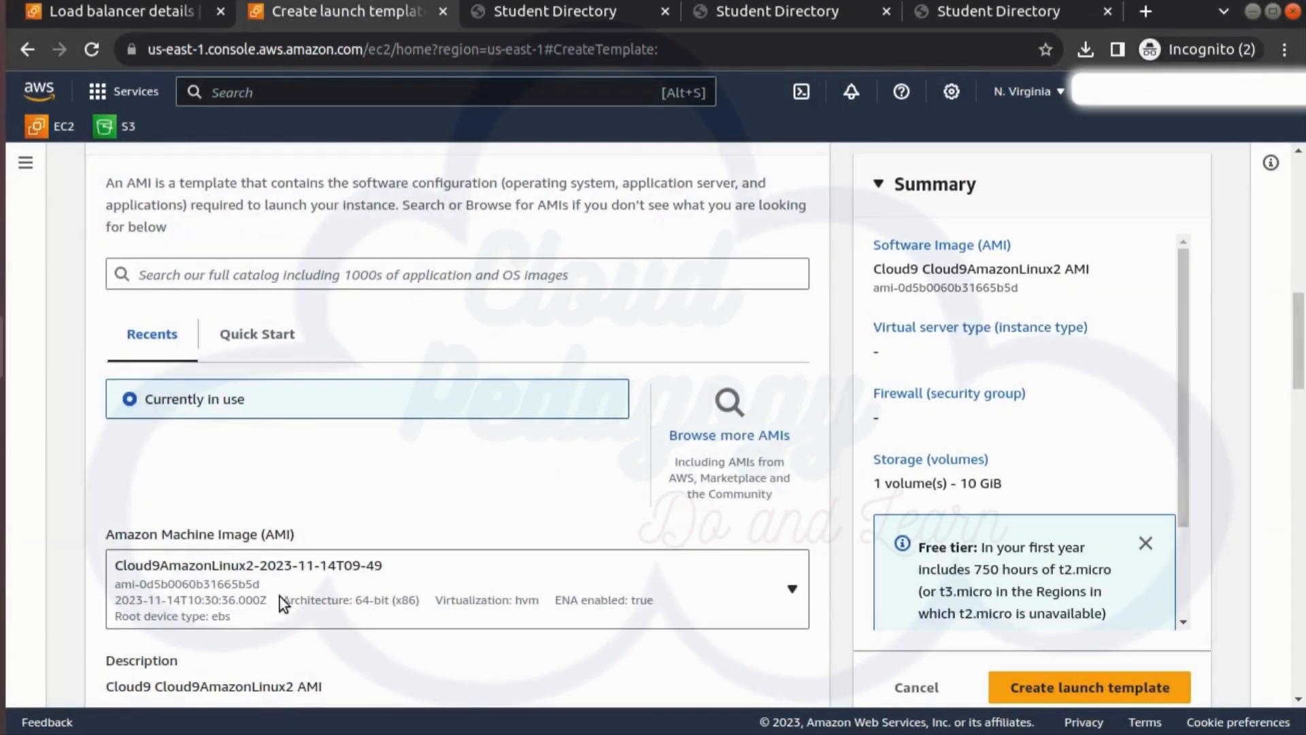
Set the launch template's instance type to t2.micro.
scroll(283, 583, "down", 2)
scroll(283, 582, "down", 4)
scroll(292, 560, "down", 2)
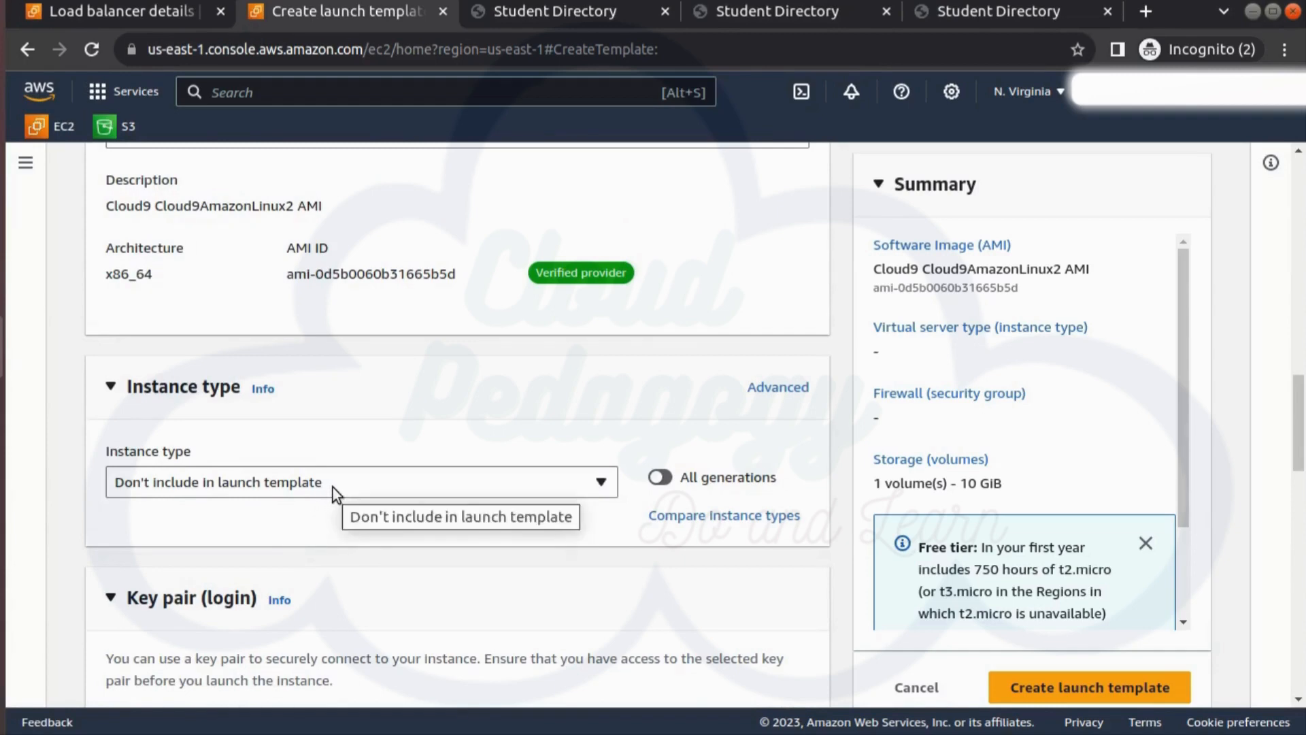
left_click(598, 485)
scroll(599, 486, "down", 3)
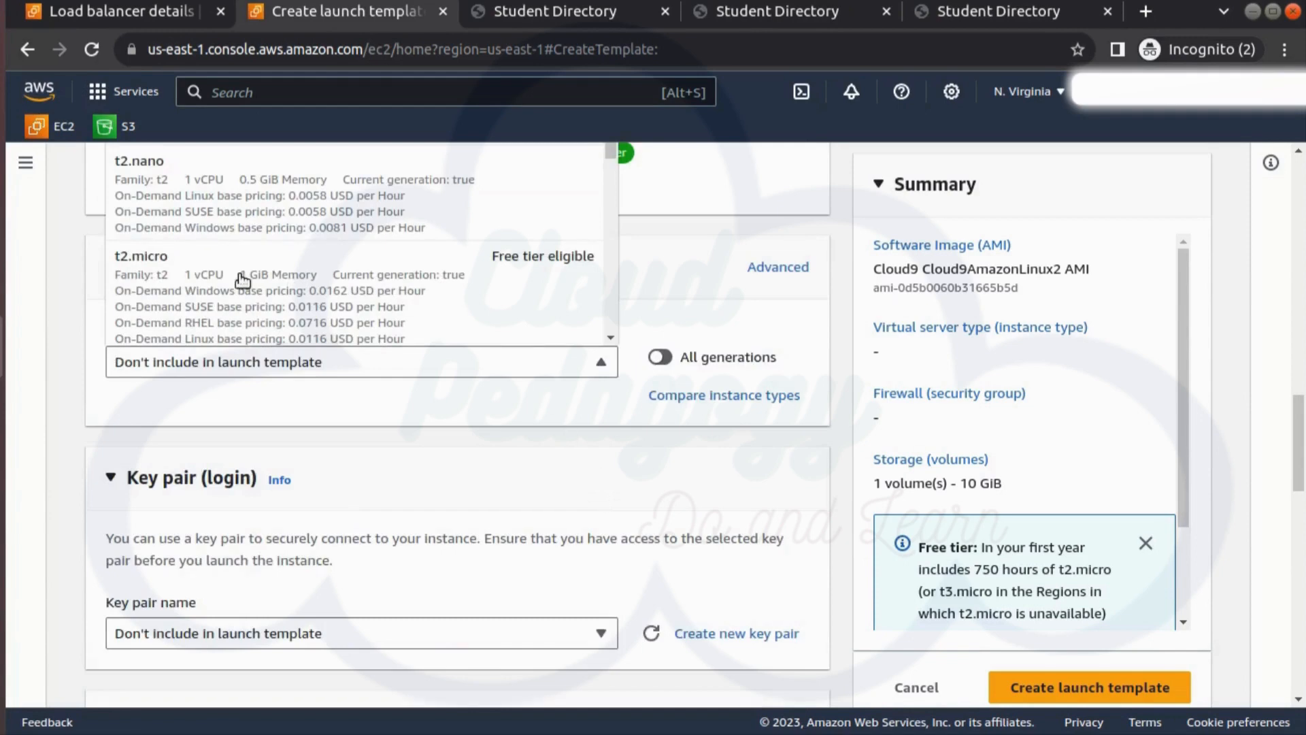
left_click(204, 313)
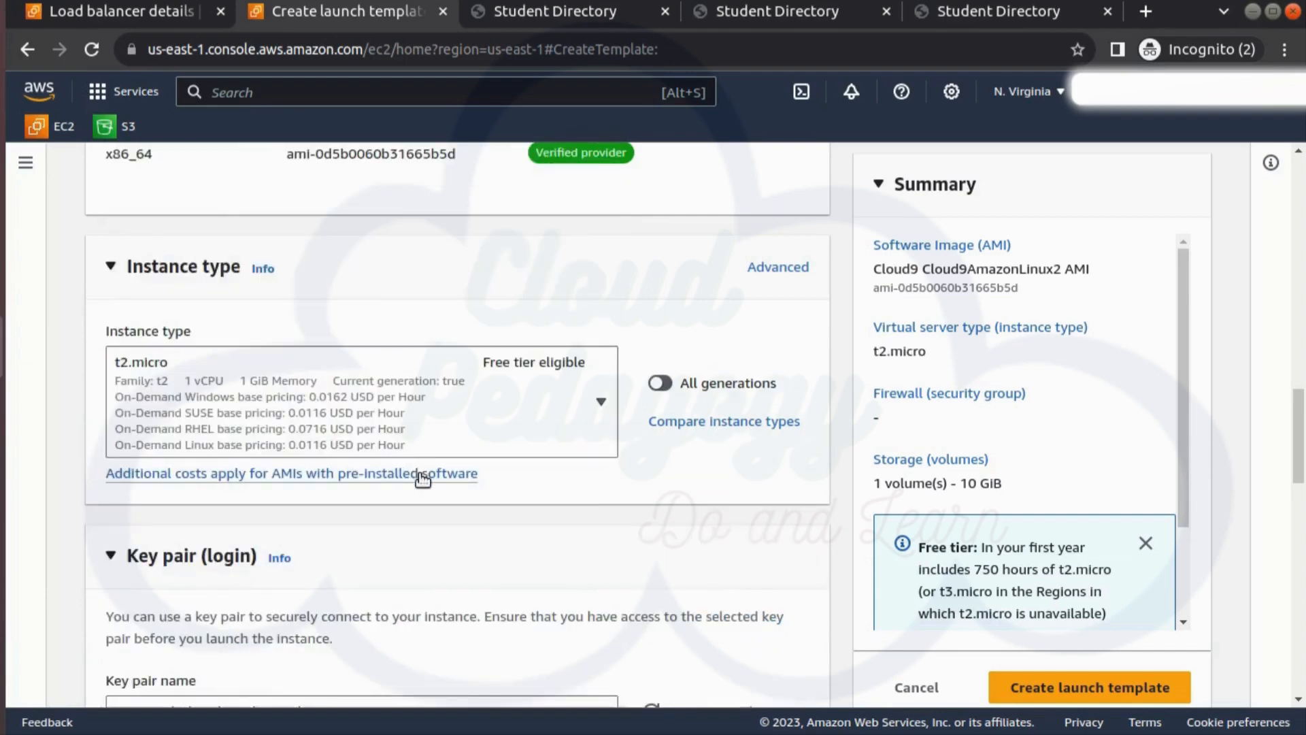
Assign the student-app-keypair key pair to the launch template.
scroll(422, 477, "down", 2)
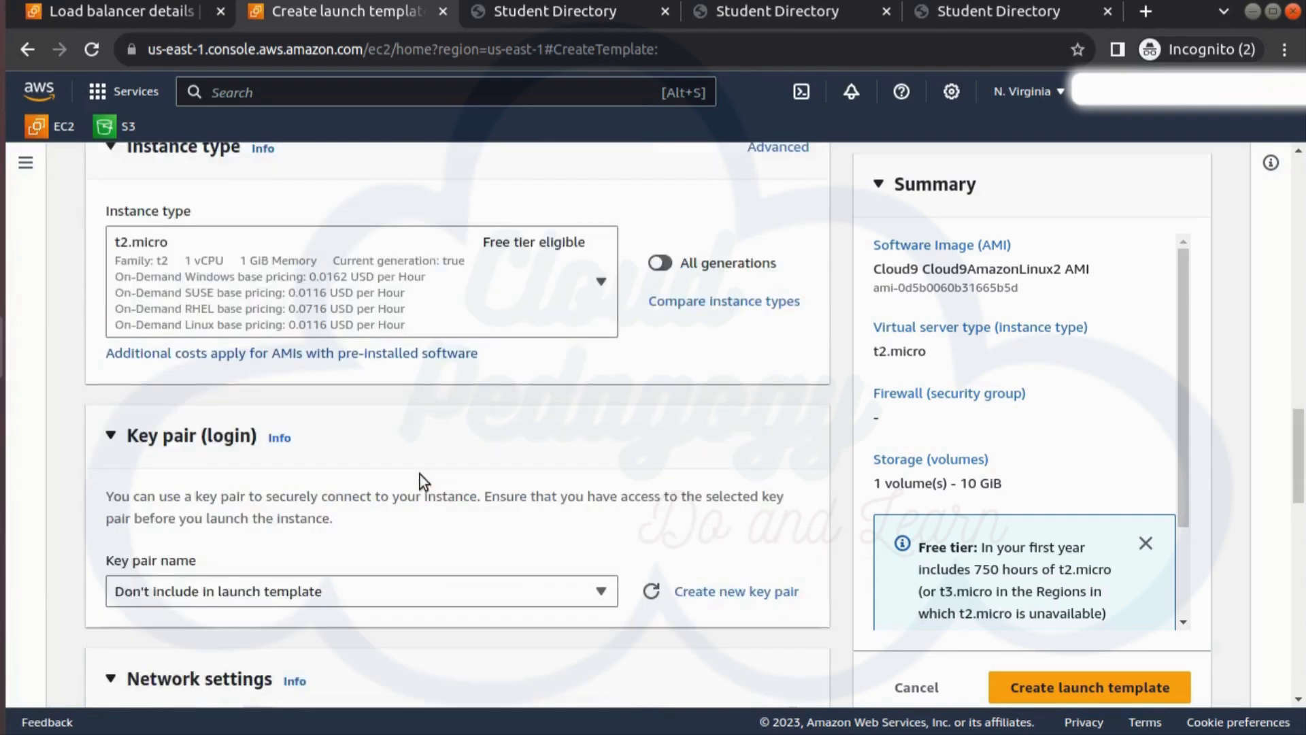
left_click(340, 600)
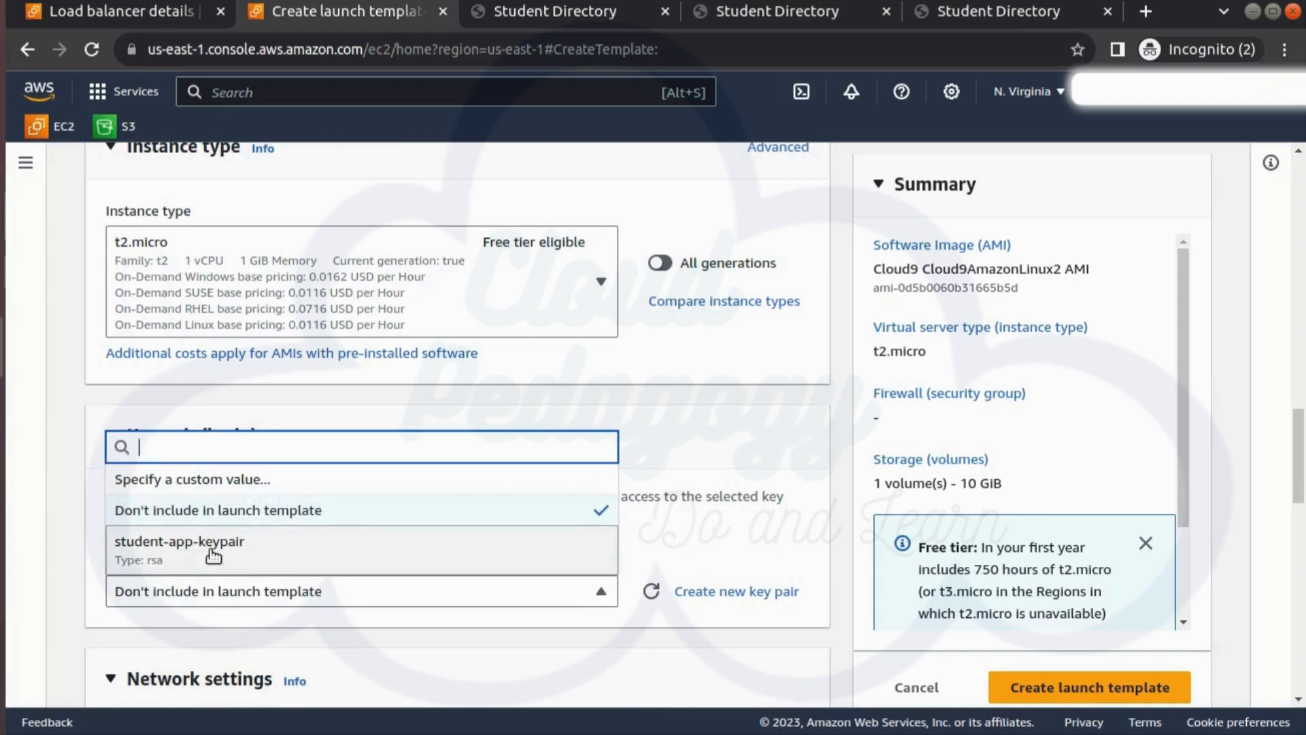
left_click(354, 550)
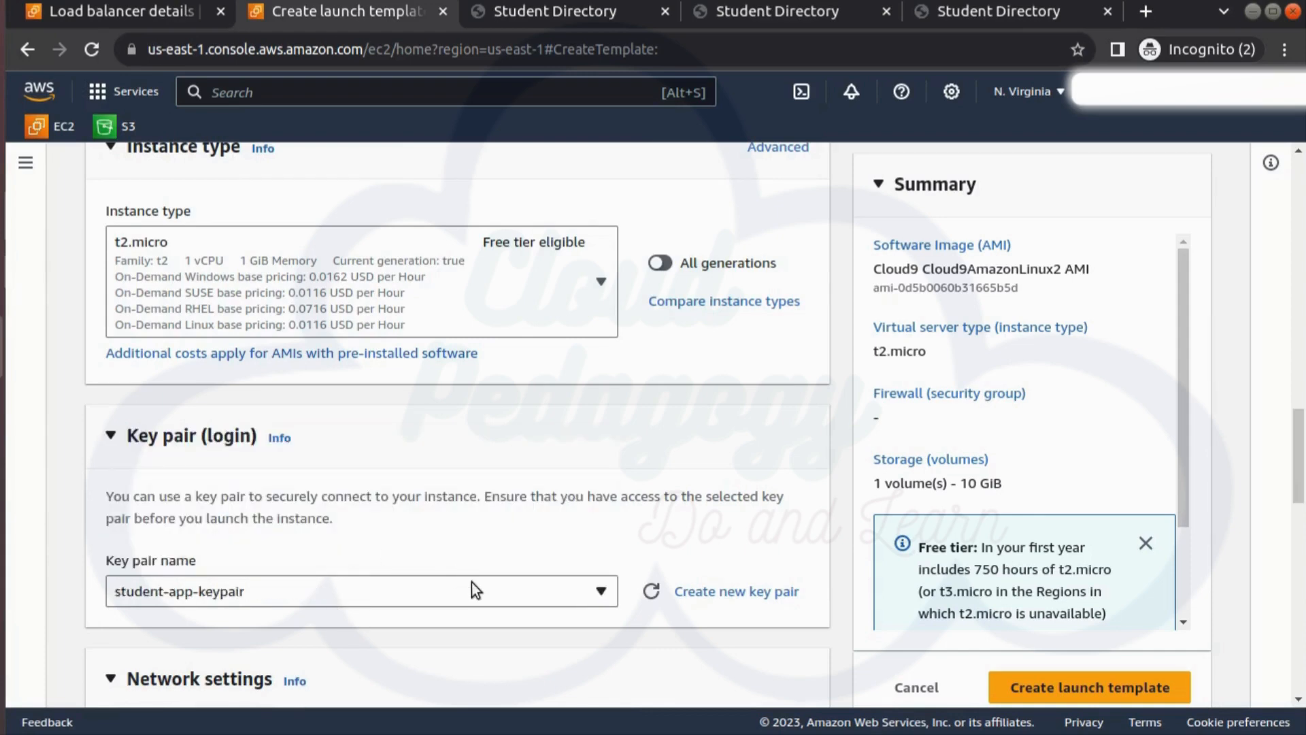
Assign the existing security group student-app-sg in the template's network settings.
scroll(471, 582, "down", 5)
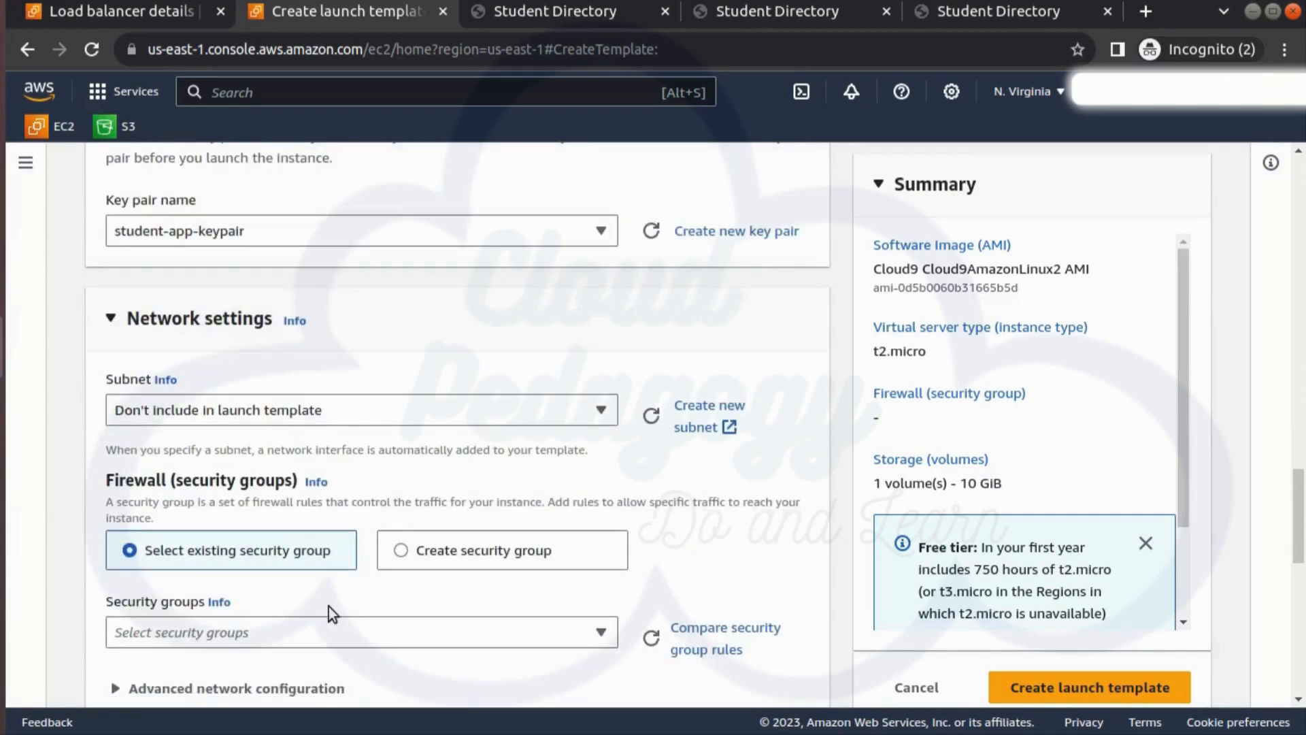
scroll(328, 606, "down", 2)
left_click(328, 512)
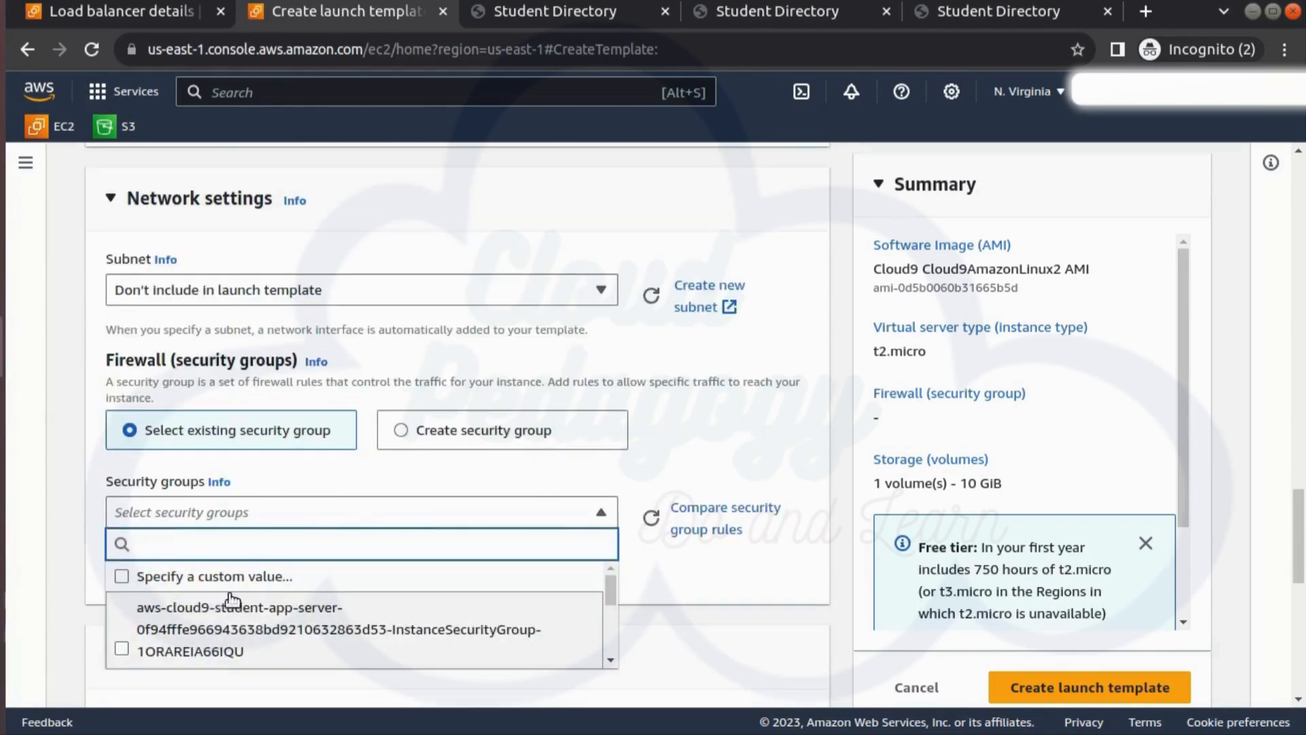
scroll(449, 631, "down", 2)
scroll(435, 632, "down", 2)
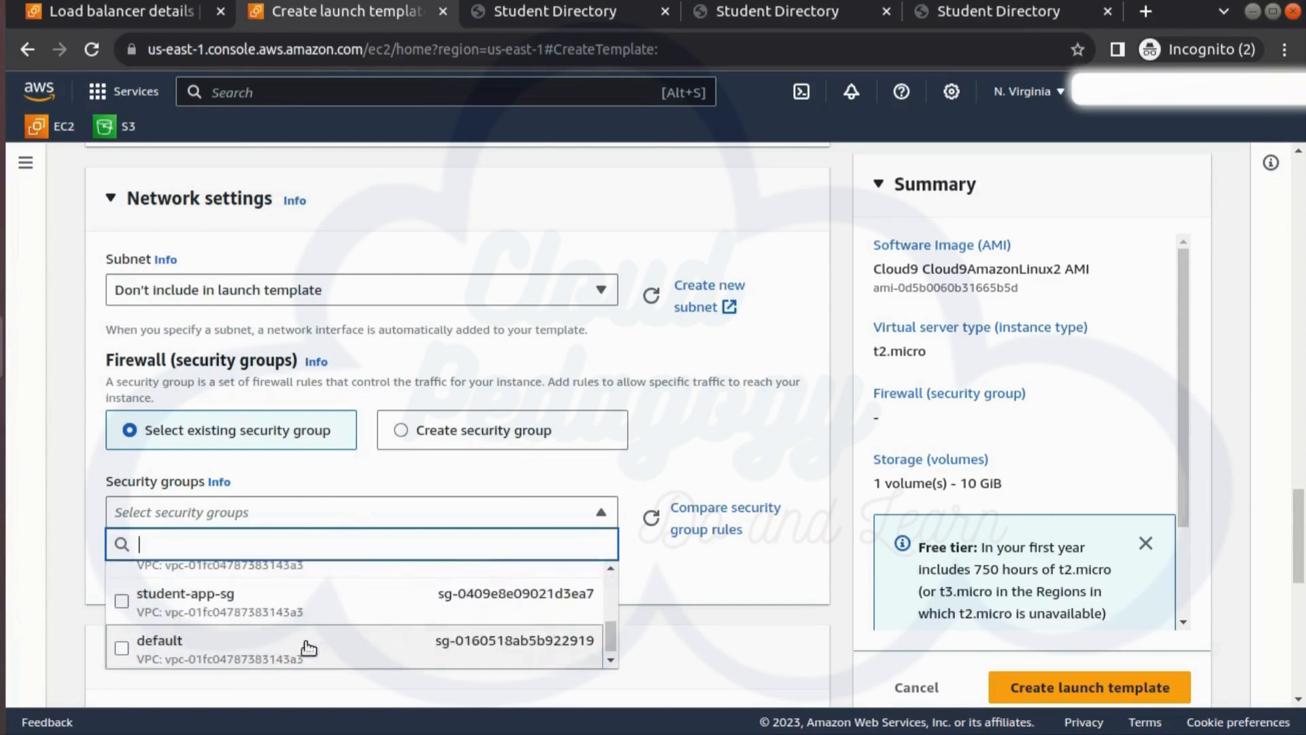
left_click(248, 611)
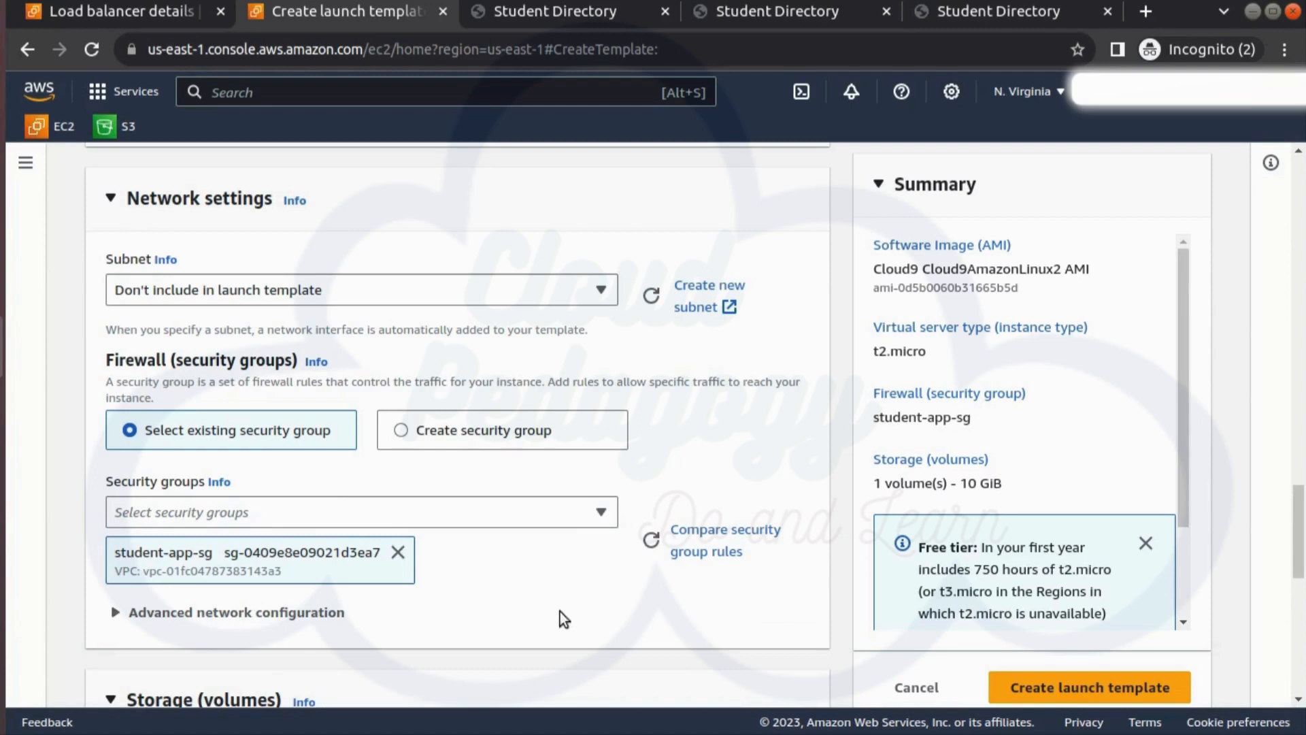
Expand the advanced details and set the IAM instance profile to StudentS3DynamoDBAcessRole.
scroll(562, 619, "down", 2)
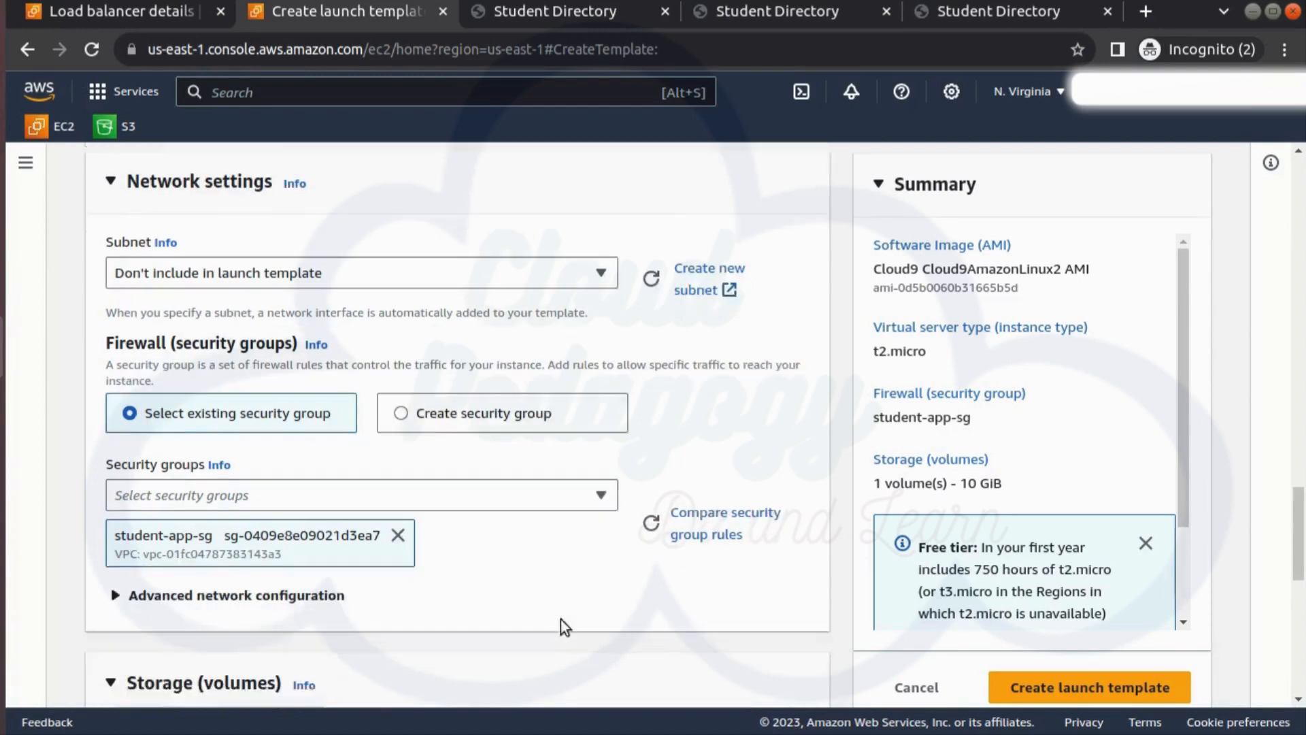
scroll(559, 629, "down", 2)
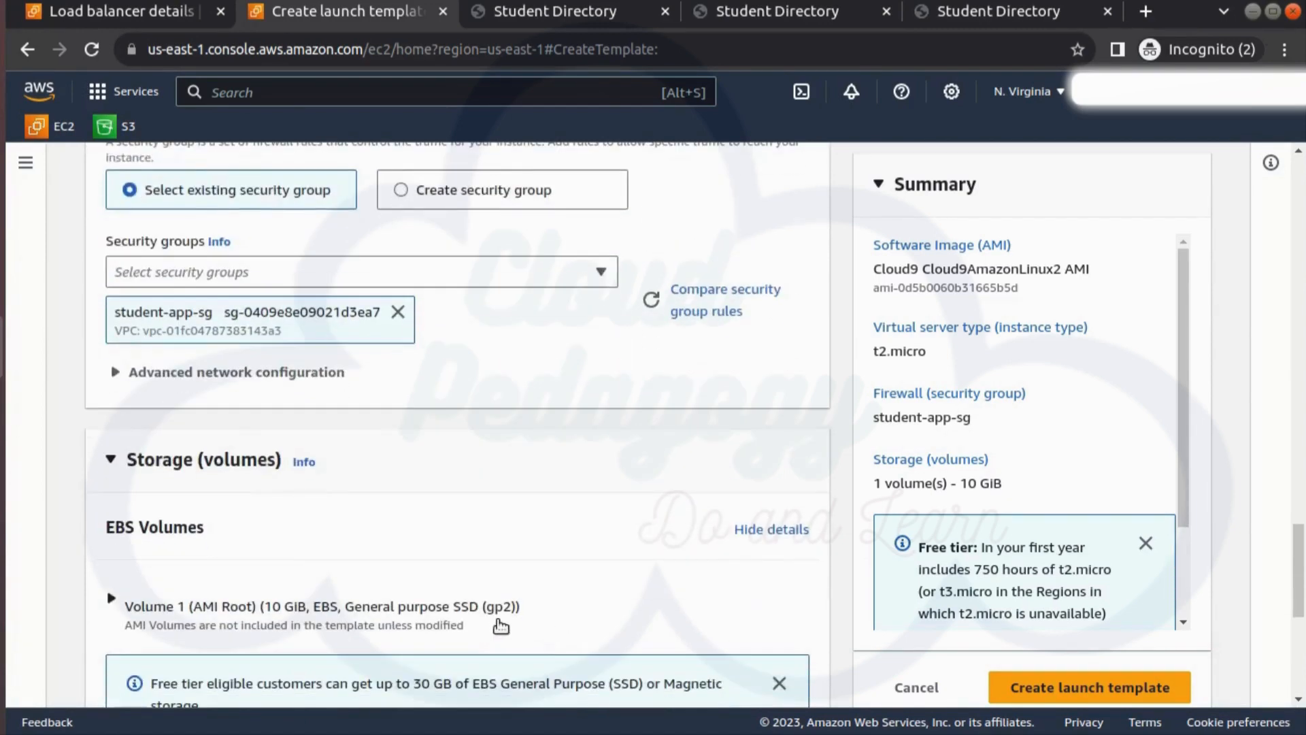
scroll(498, 621, "down", 5)
scroll(493, 617, "down", 2)
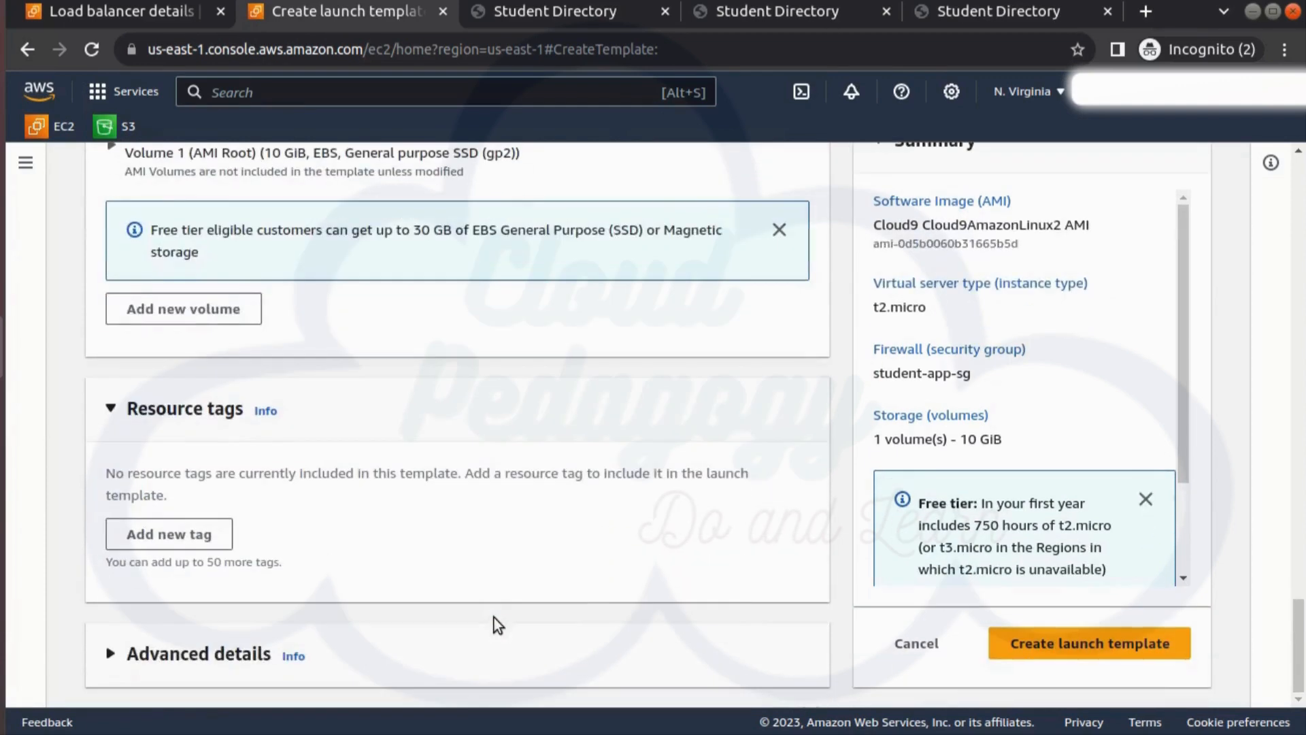
left_click(149, 661)
scroll(170, 646, "down", 3)
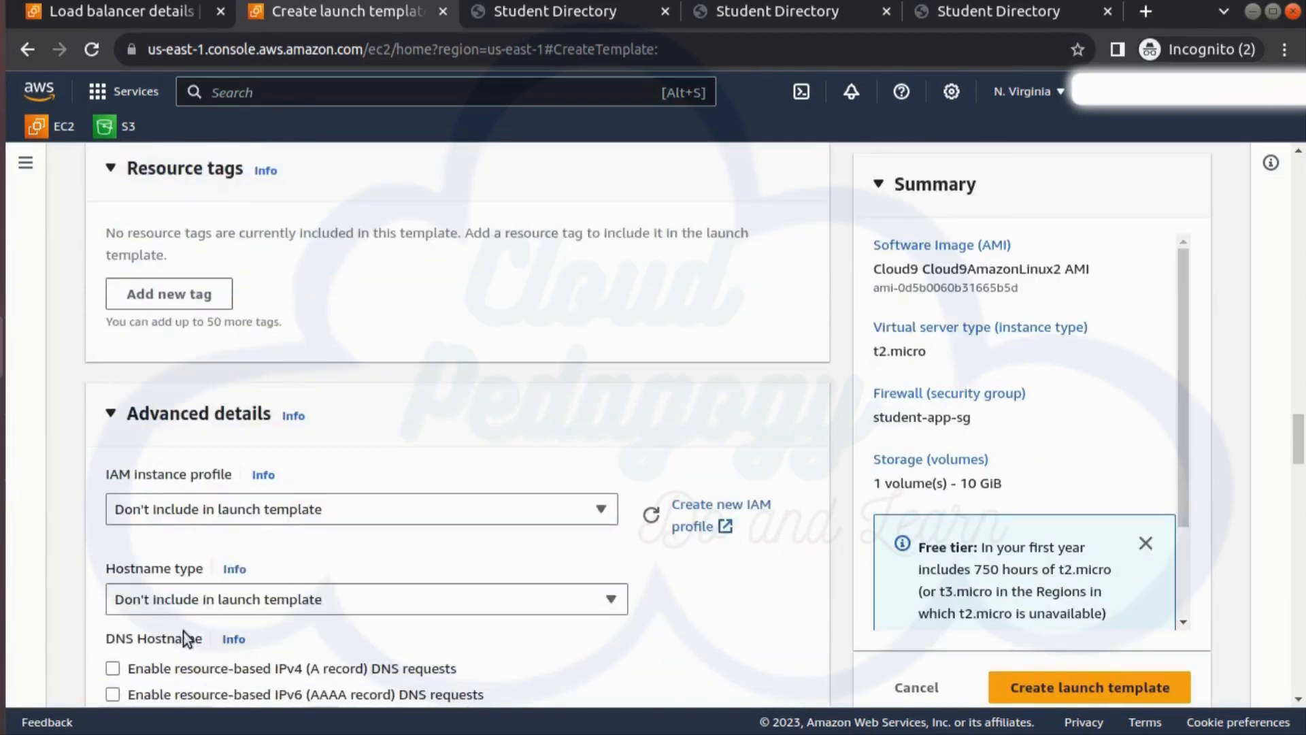
scroll(186, 633, "down", 2)
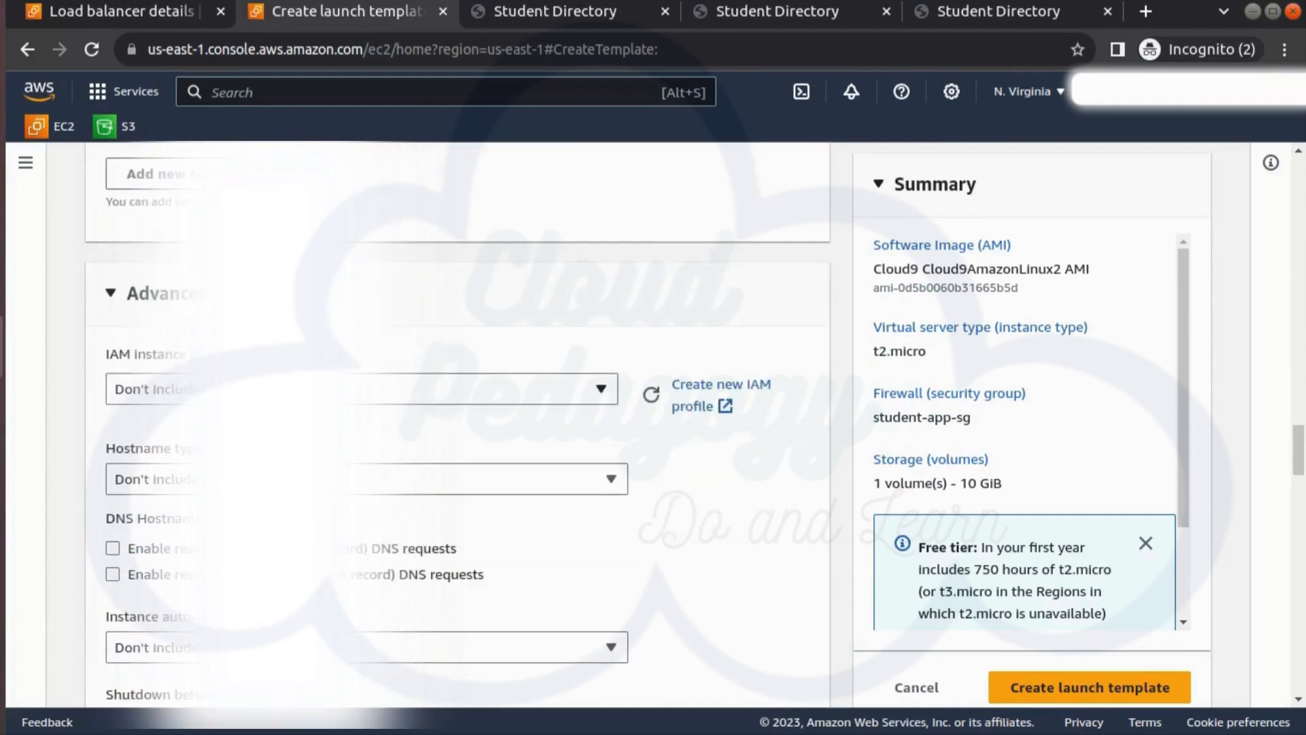
left_click(272, 390)
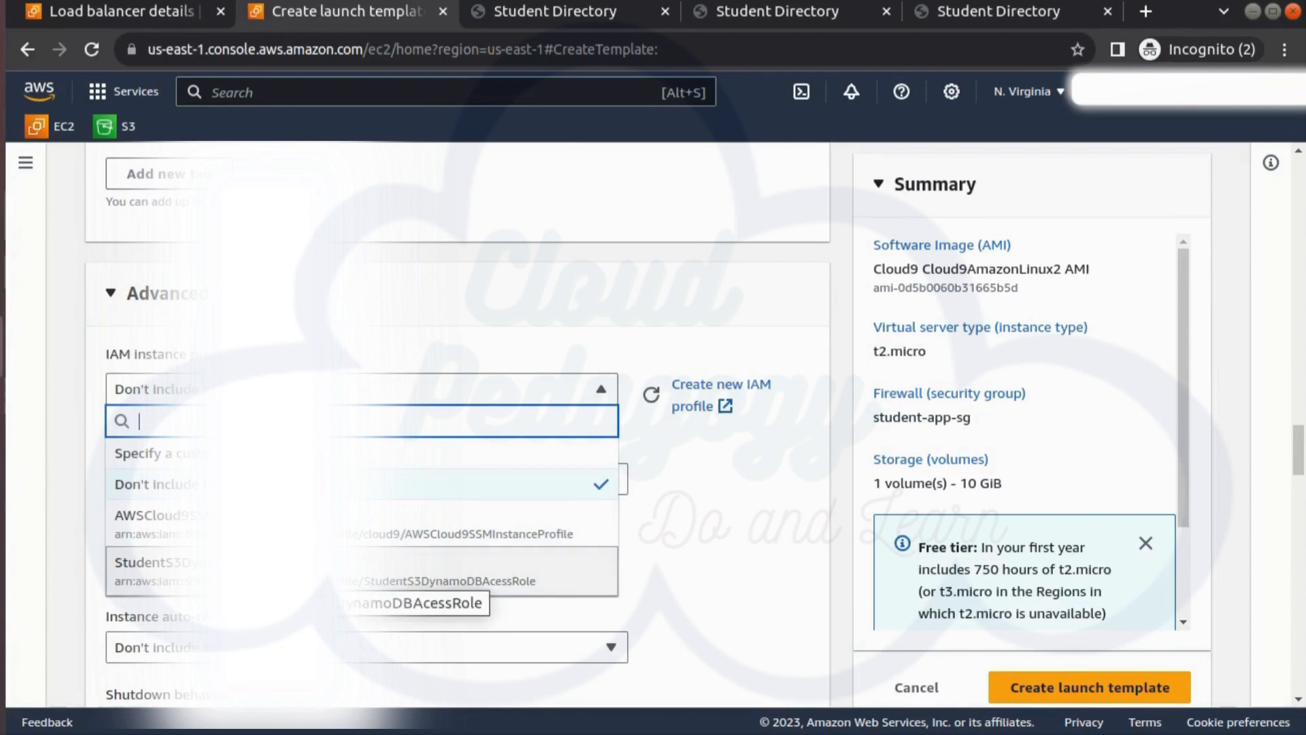
left_click(272, 570)
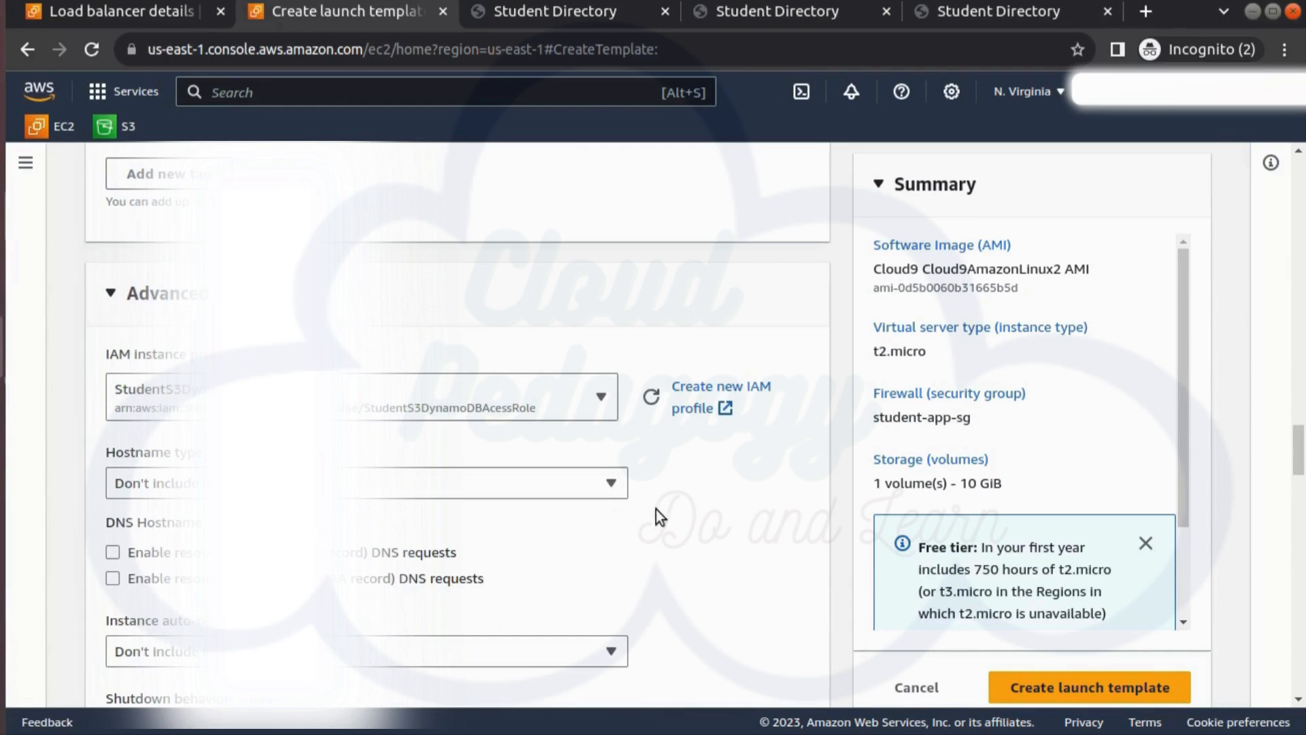
Paste the StudentApp setup script, which runs Flask on host 0.0.0.0 port 8081, as user data and create the launch template.
scroll(655, 509, "down", 7)
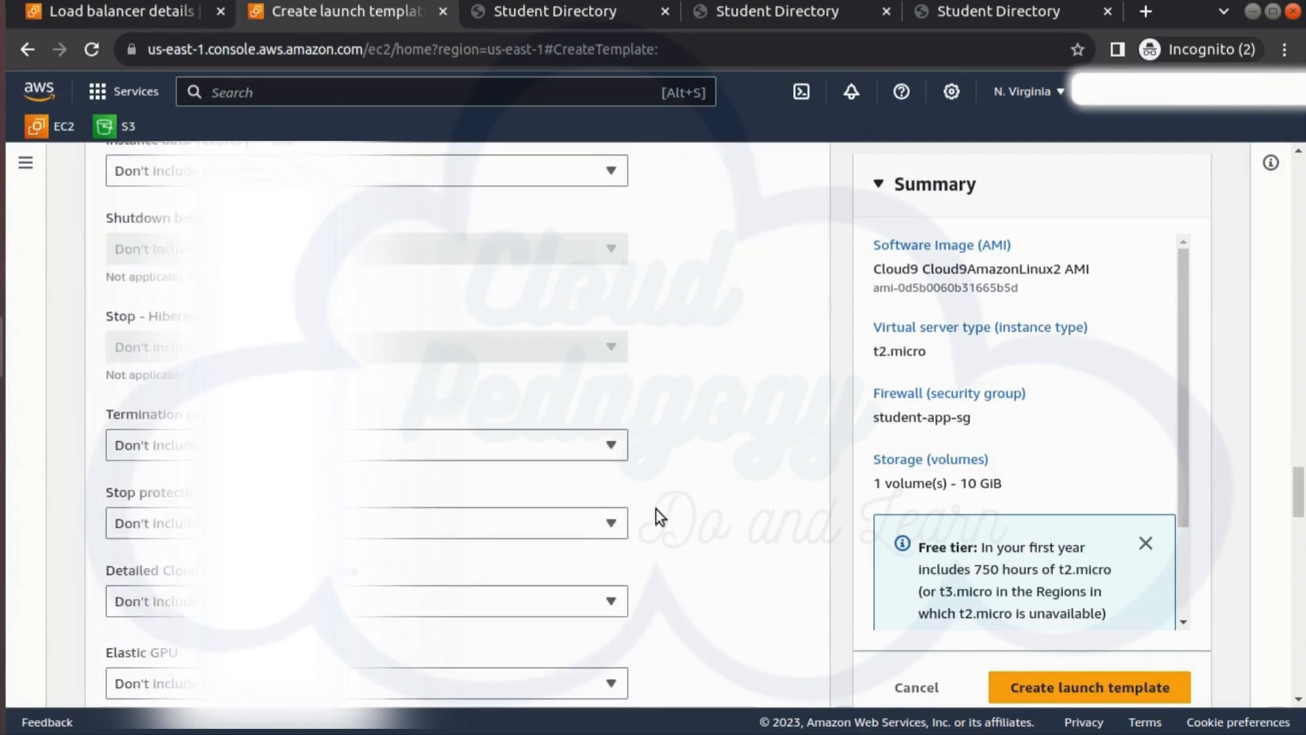
scroll(733, 549, "down", 15)
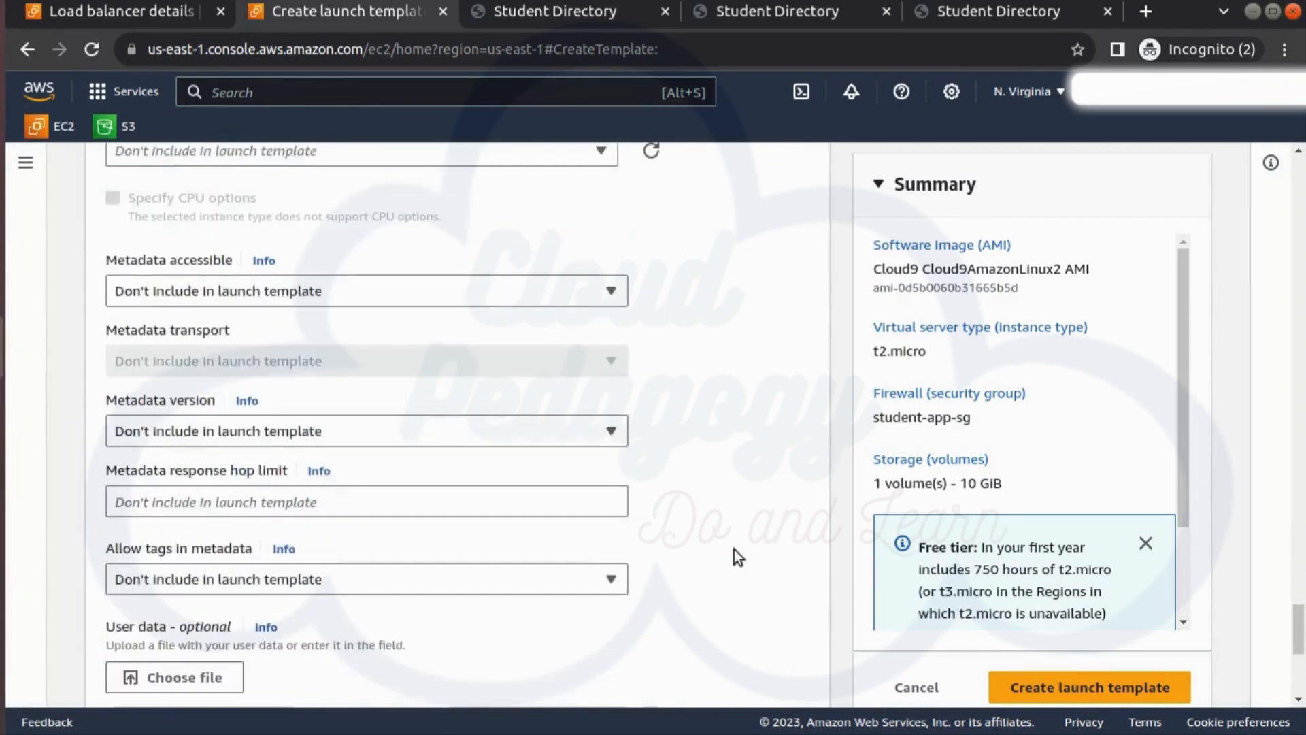
scroll(733, 557, "down", 3)
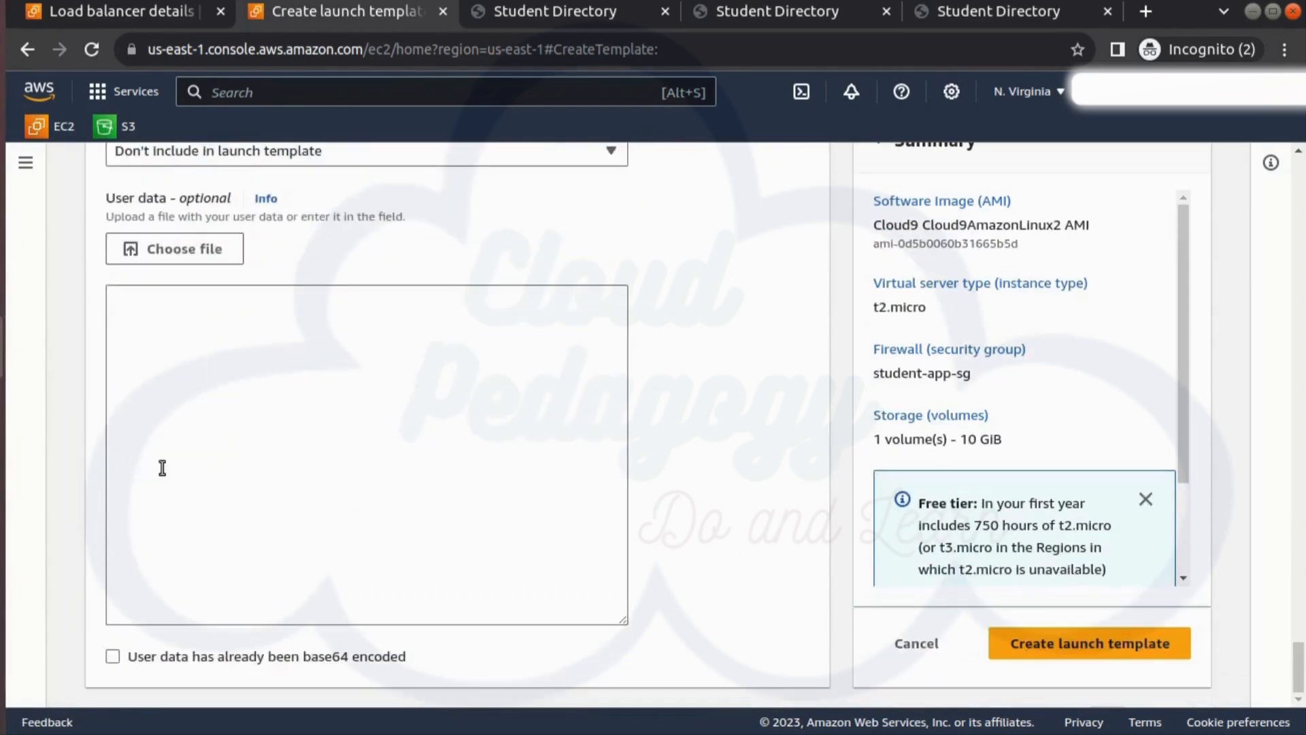
left_click(603, 556)
key("ctrl+v")
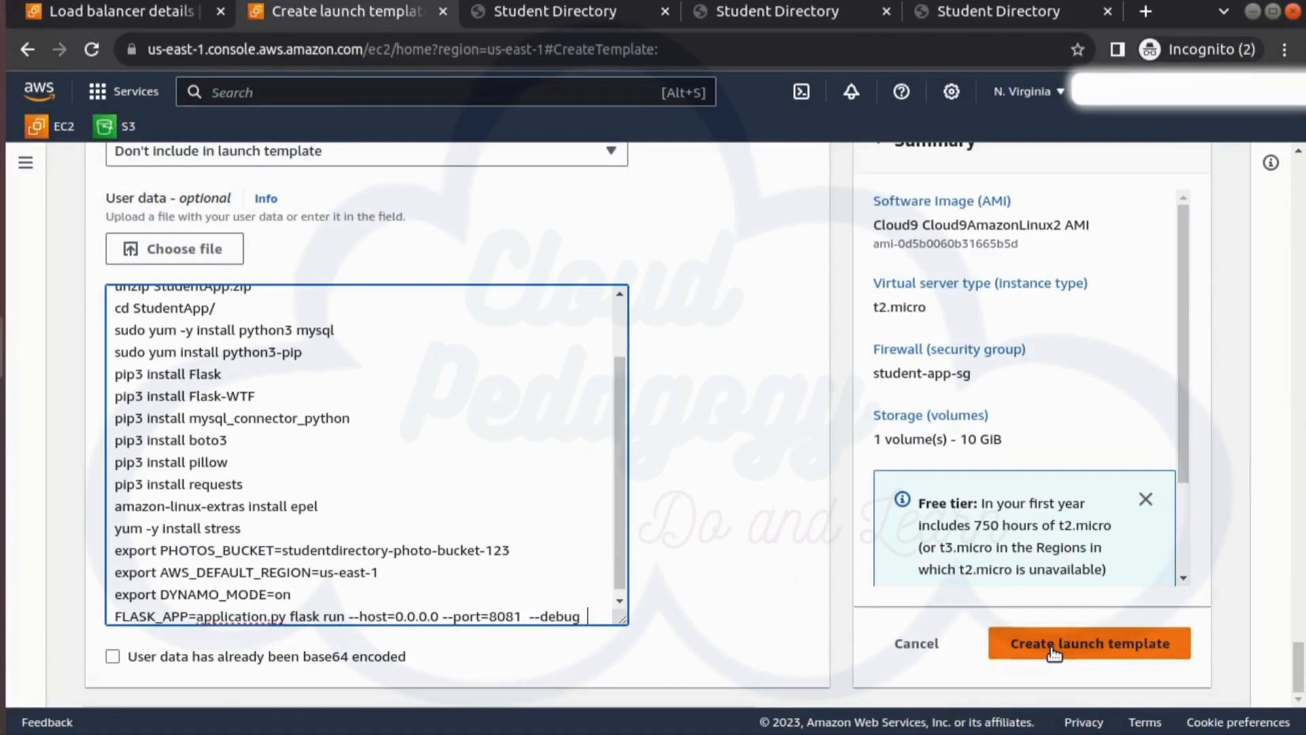
left_click(1054, 653)
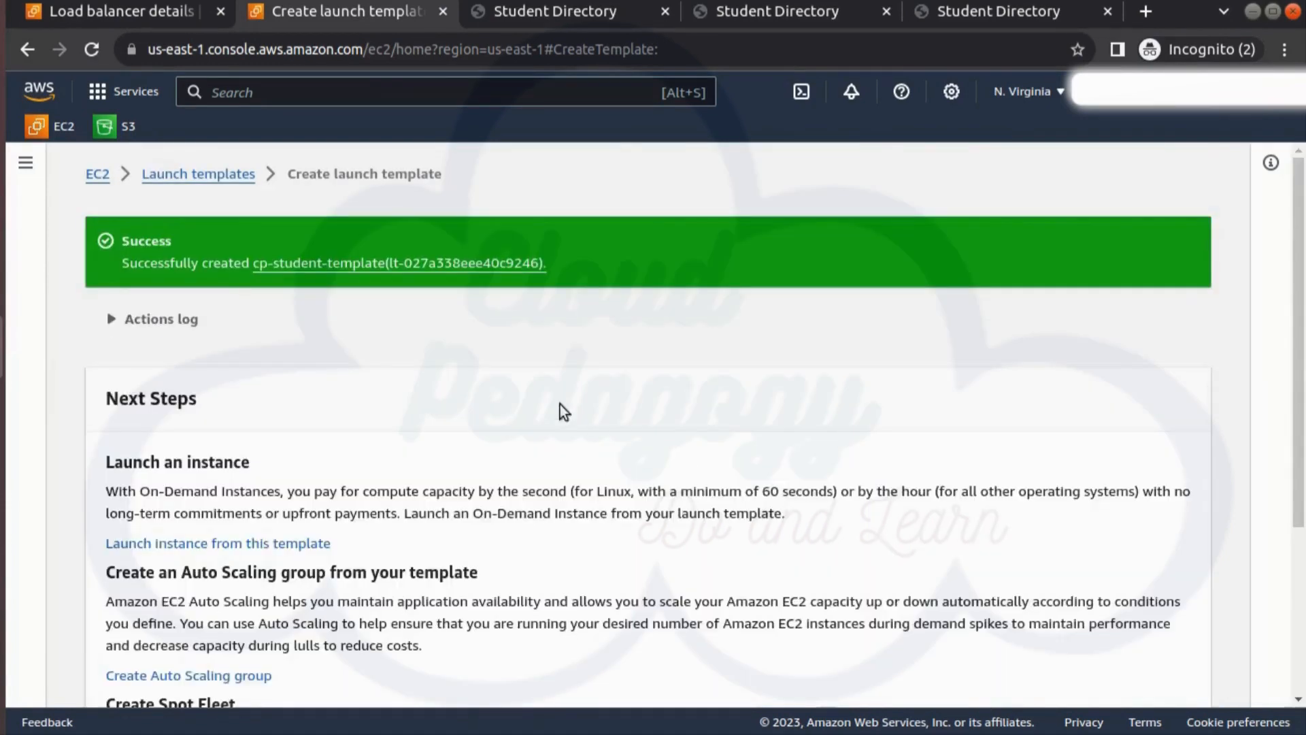
Go to the launch templates list and open the details of cp-student-template.
scroll(620, 435, "down", 4)
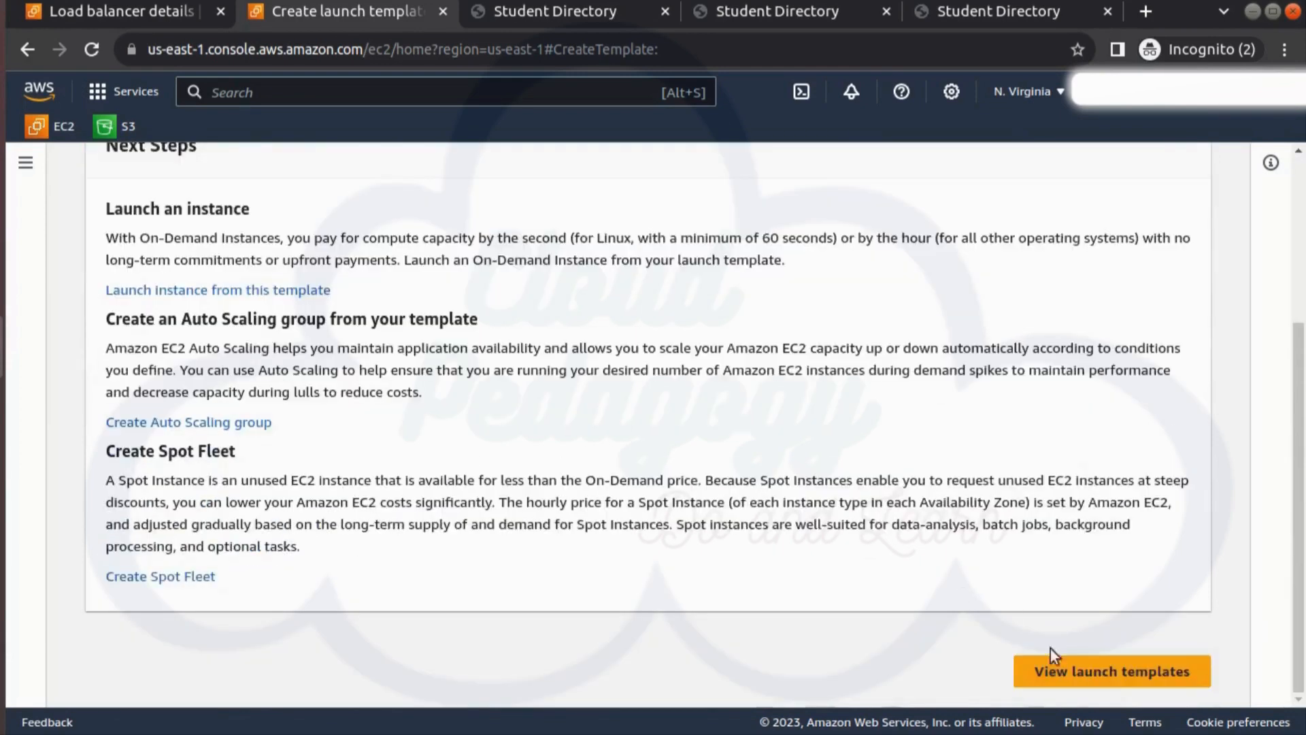
left_click(1085, 671)
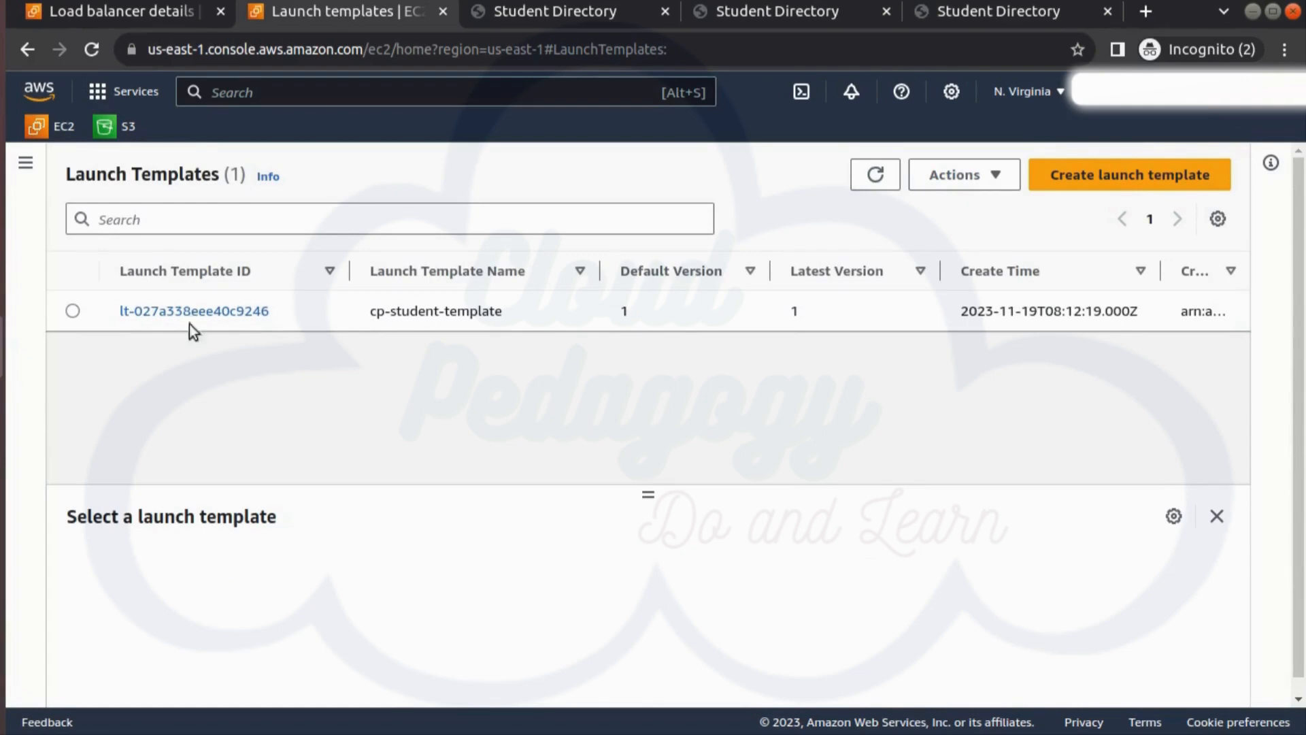
left_click(170, 310)
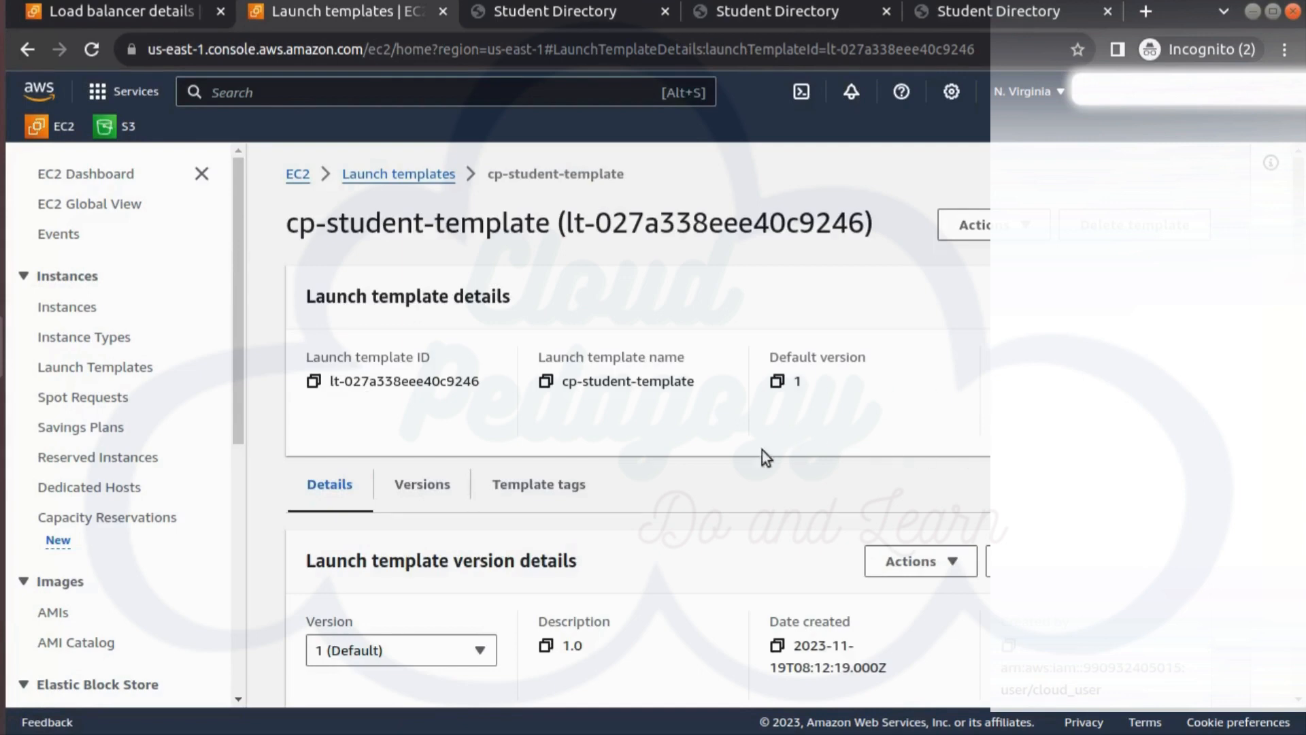
scroll(721, 540, "down", 4)
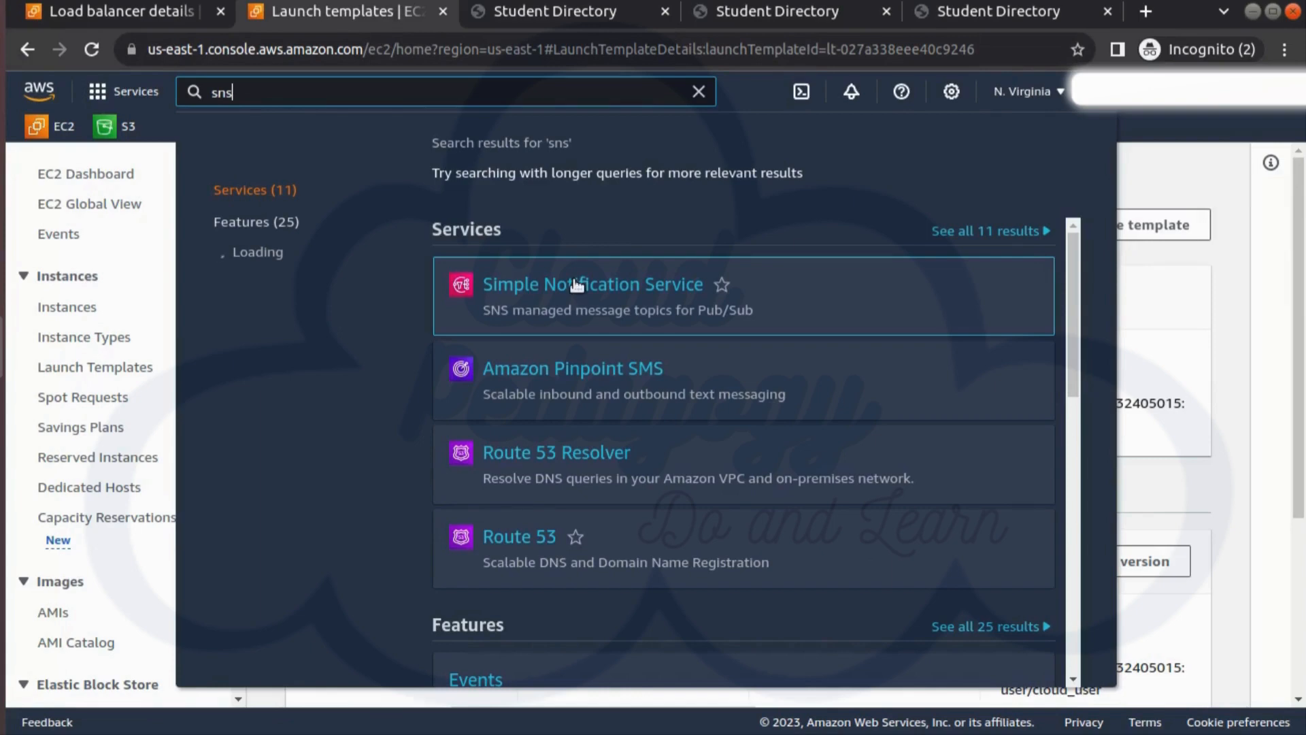
Open Simple Notification Service in a separate tab and start creating a topic named cp-atuoscale-topic.
left_click(604, 294)
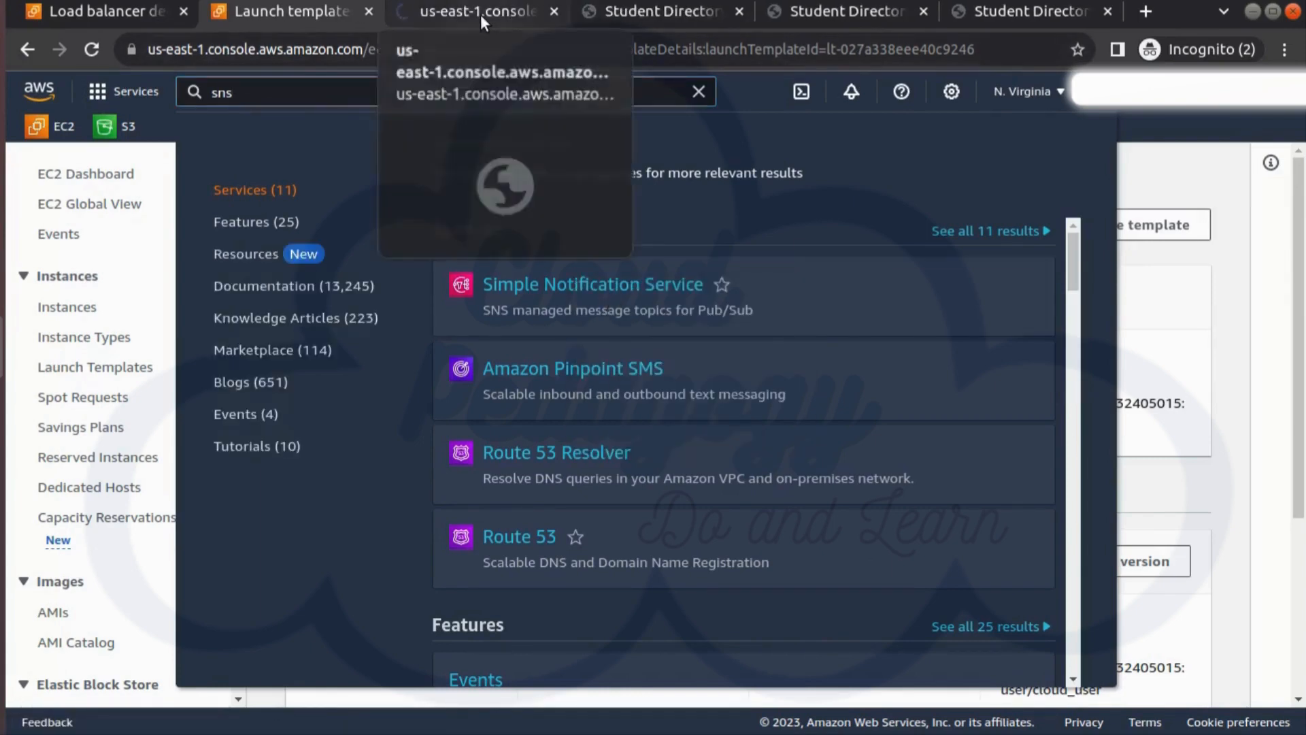
left_click(480, 14)
left_click(922, 478)
type("cp-atuo")
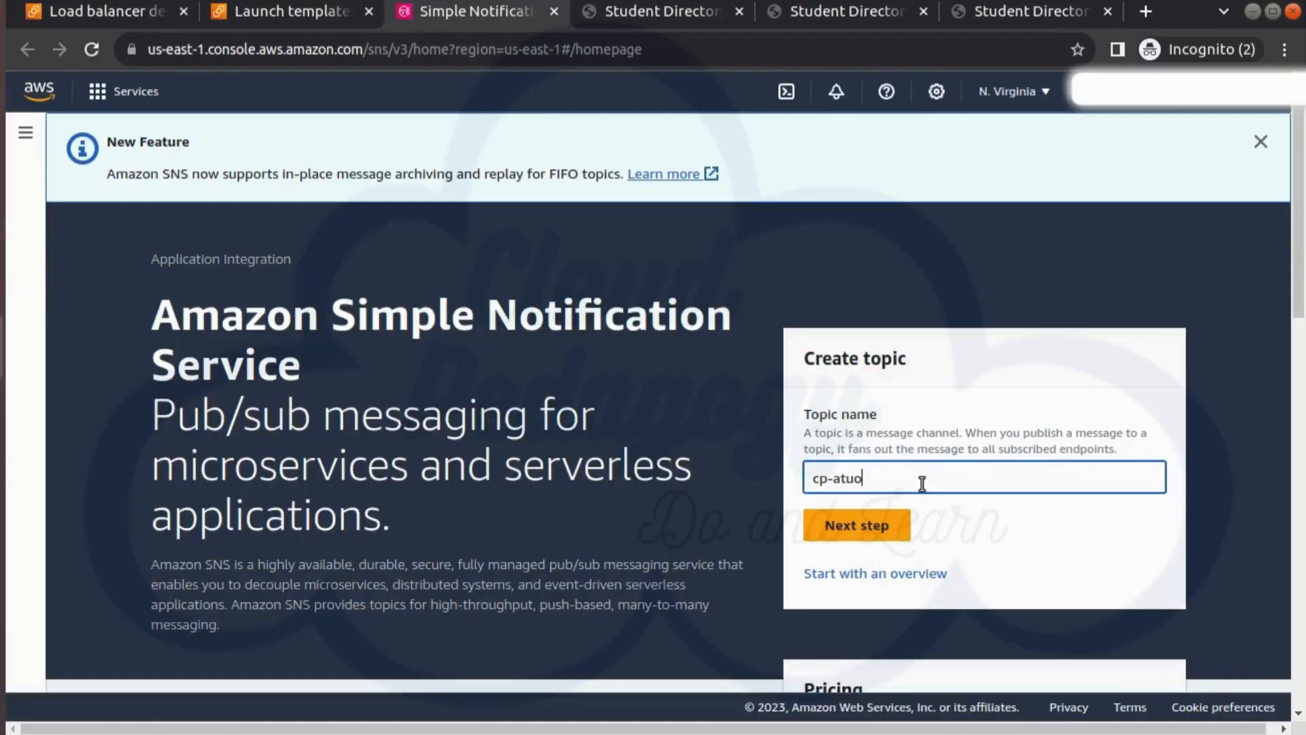
type("scale-")
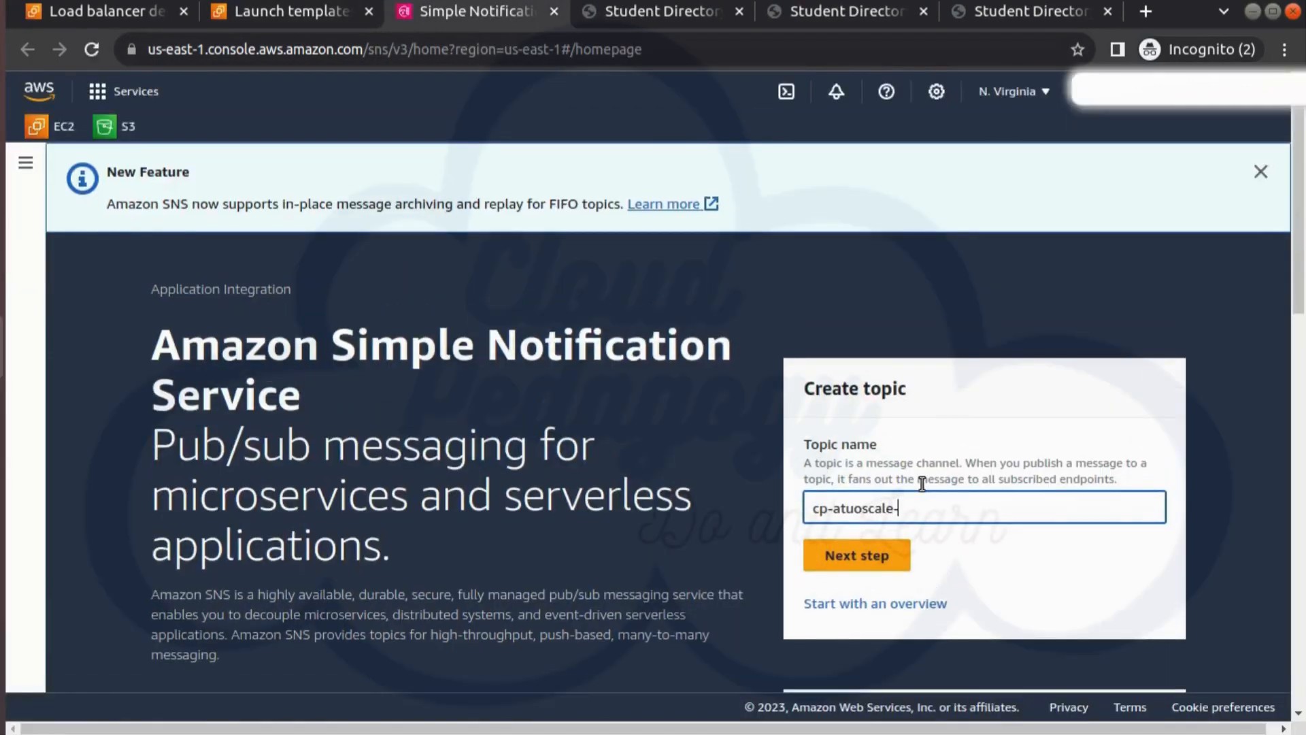
type("to")
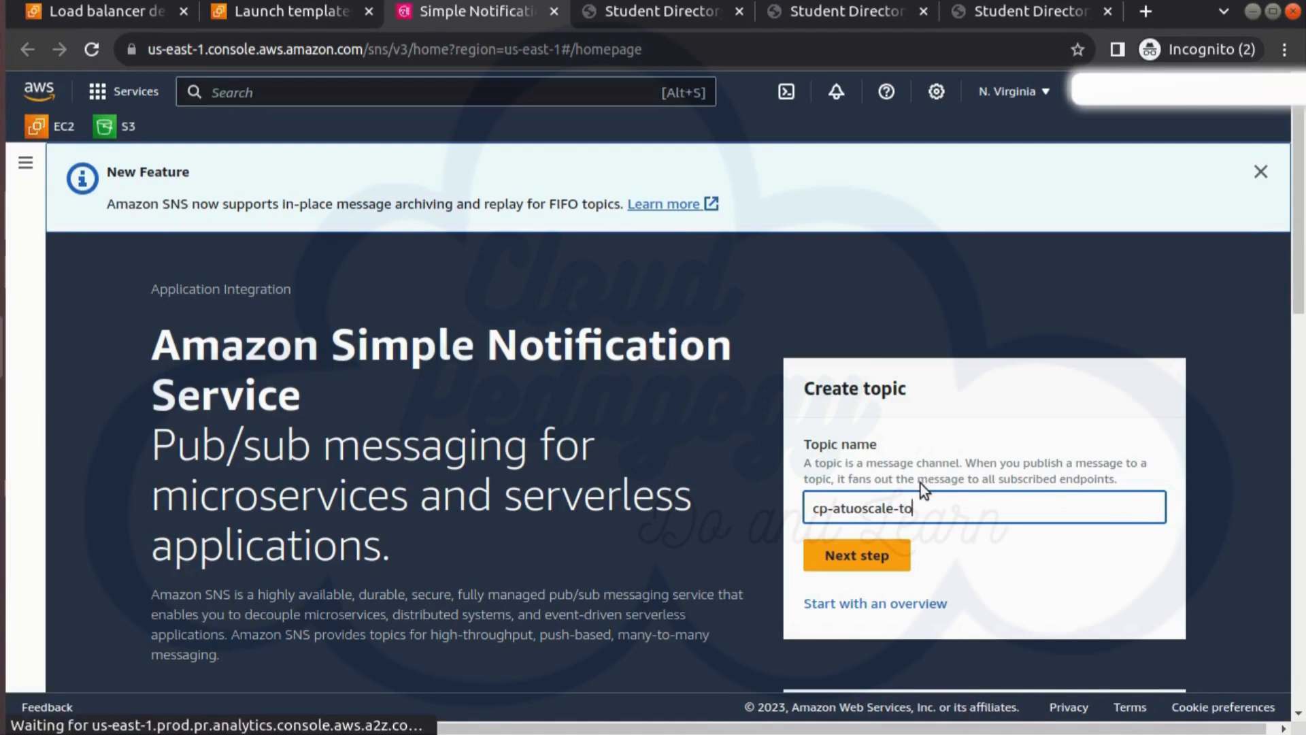
type("ip")
key("BackSpace")
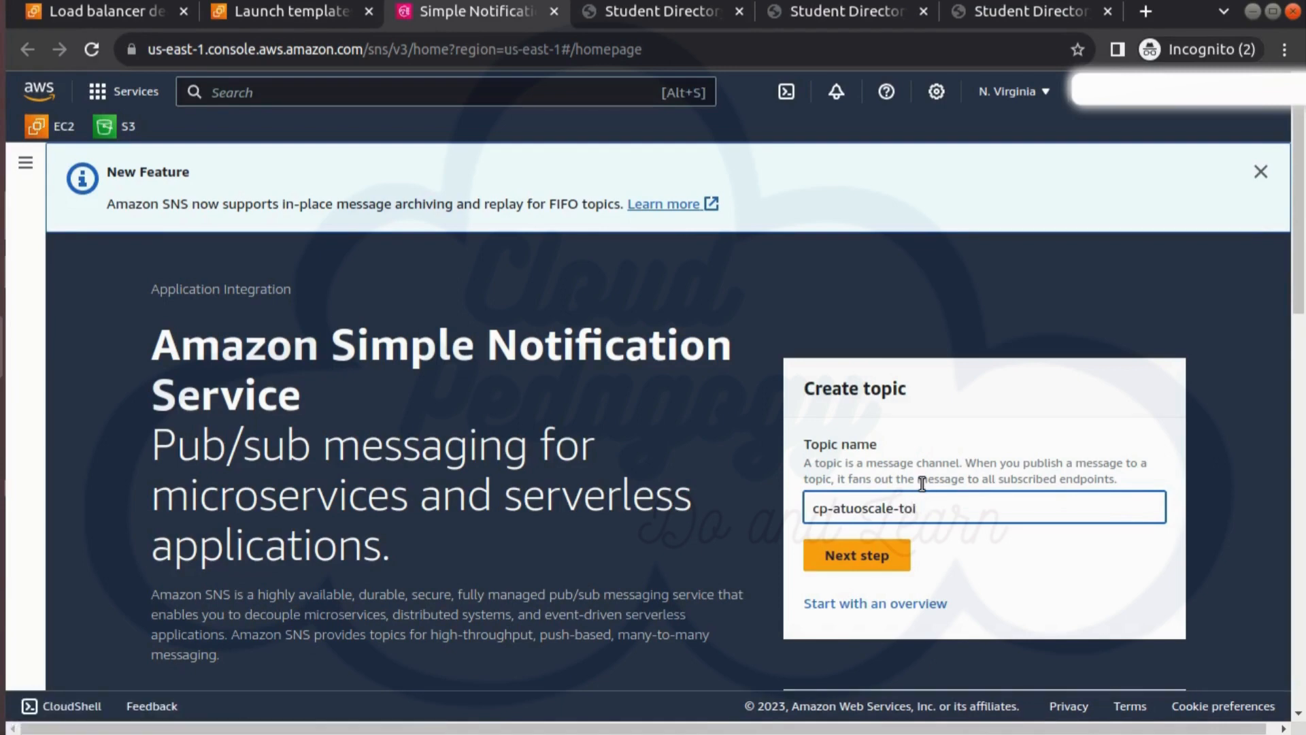
key("BackSpace")
type("pic")
left_click(880, 566)
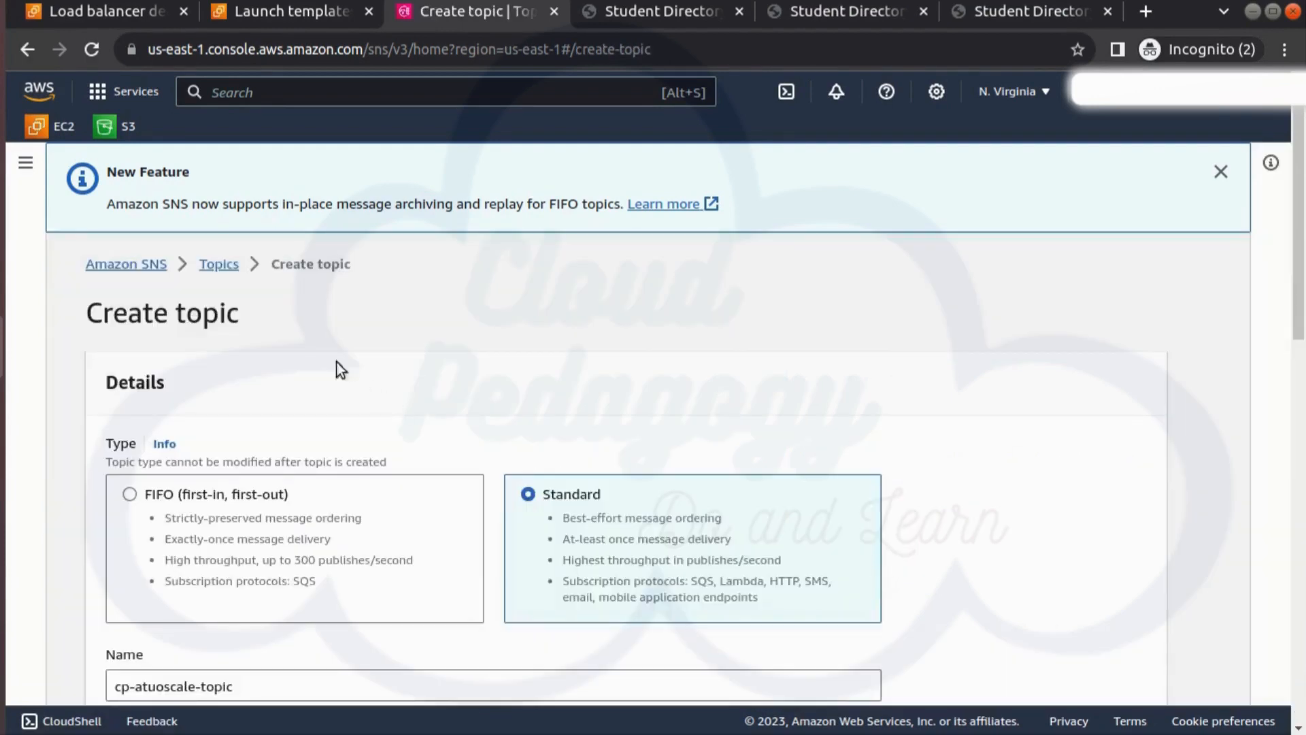
Give the Standard topic the display name "Student Auto Scaling exceeeds" and create it.
scroll(447, 504, "down", 5)
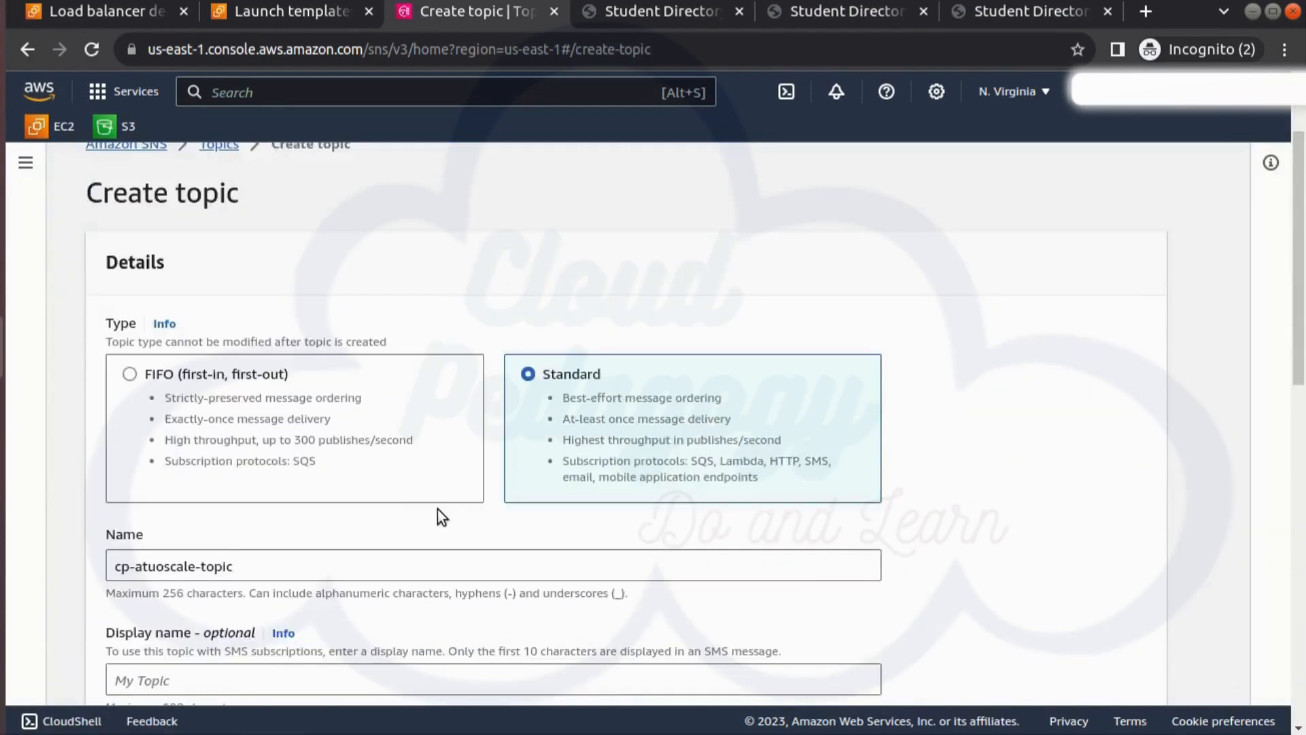
left_click(236, 436)
type("Student Auto Scaling exceeeds")
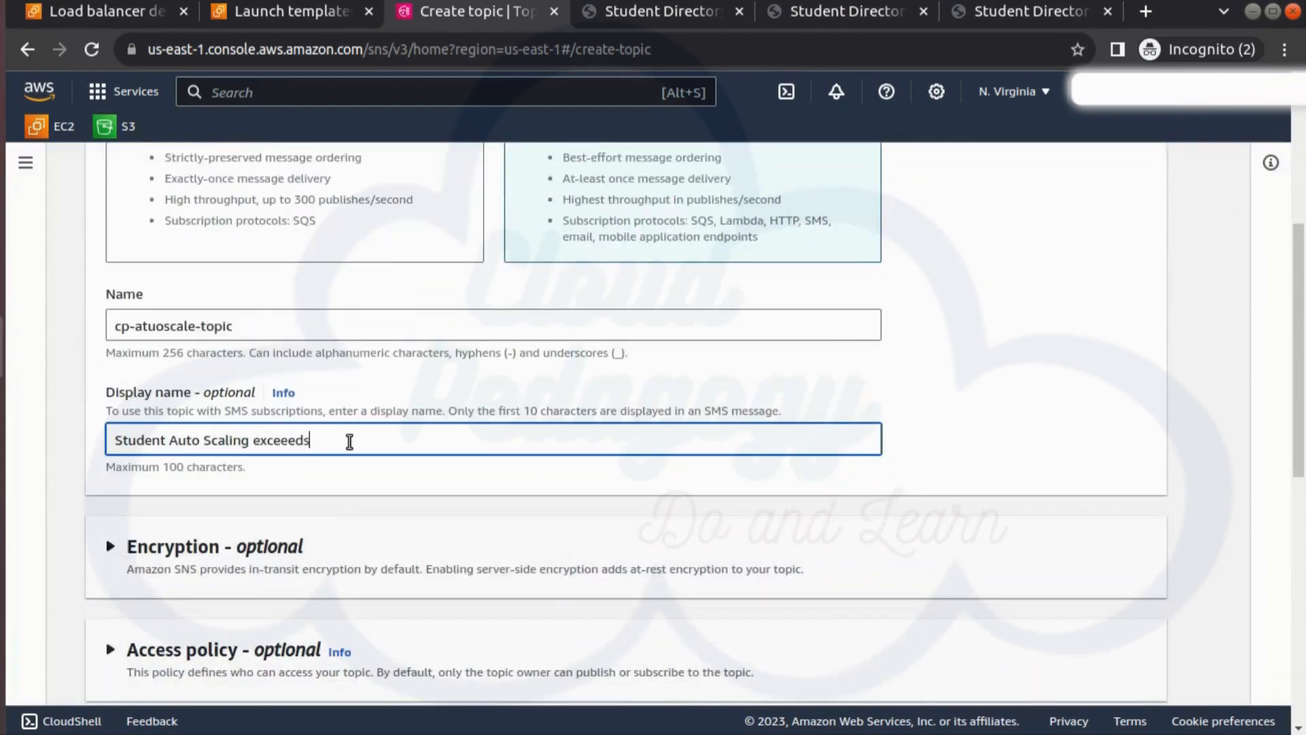
scroll(487, 443, "down", 1)
scroll(488, 442, "down", 8)
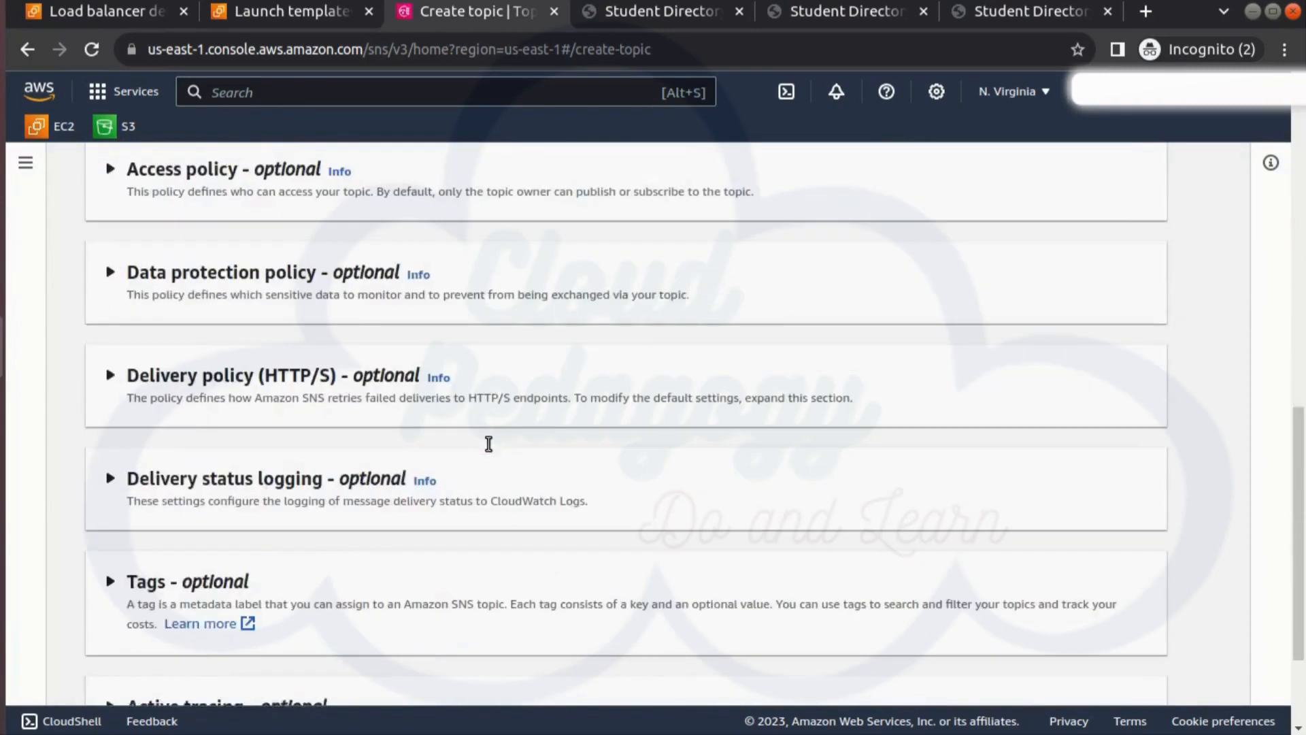
left_click(1131, 652)
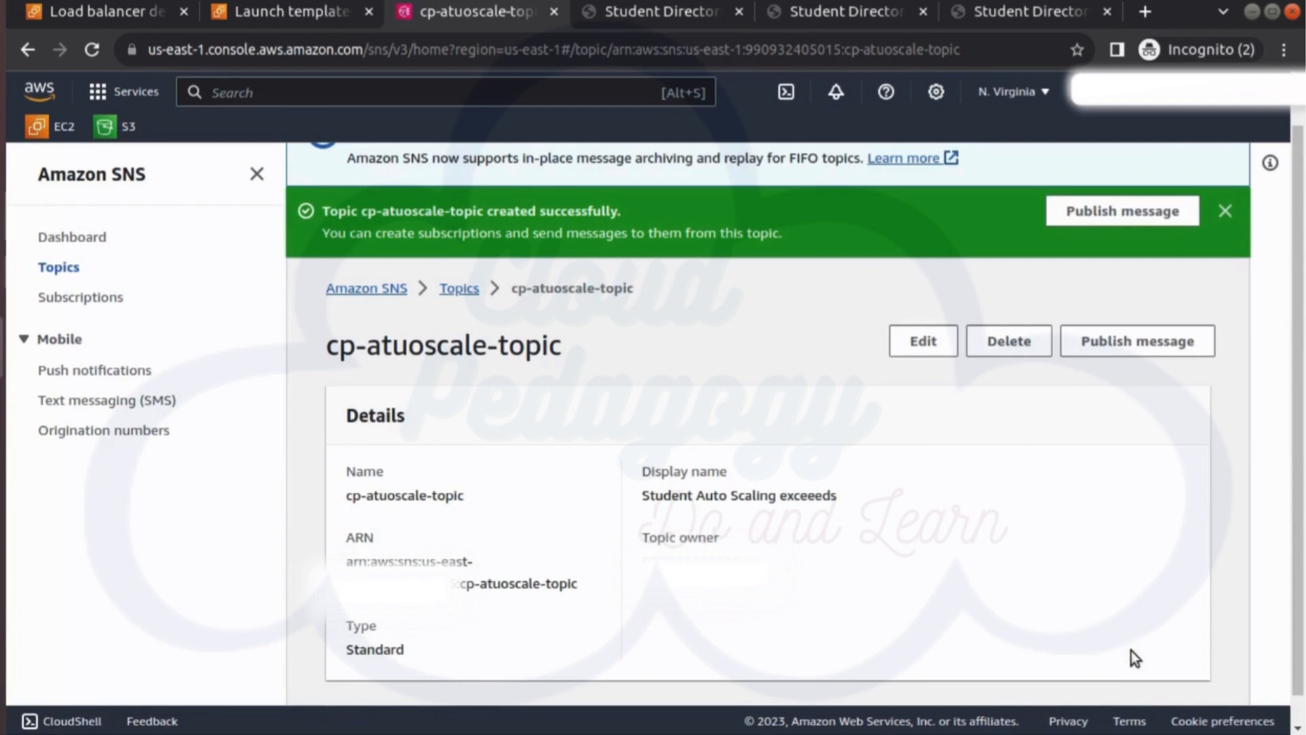
Create an Email subscription to cp-atuoscale-topic with the recipient's email address as endpoint, and confirm it from the AWS message in Gmail.
left_click(80, 297)
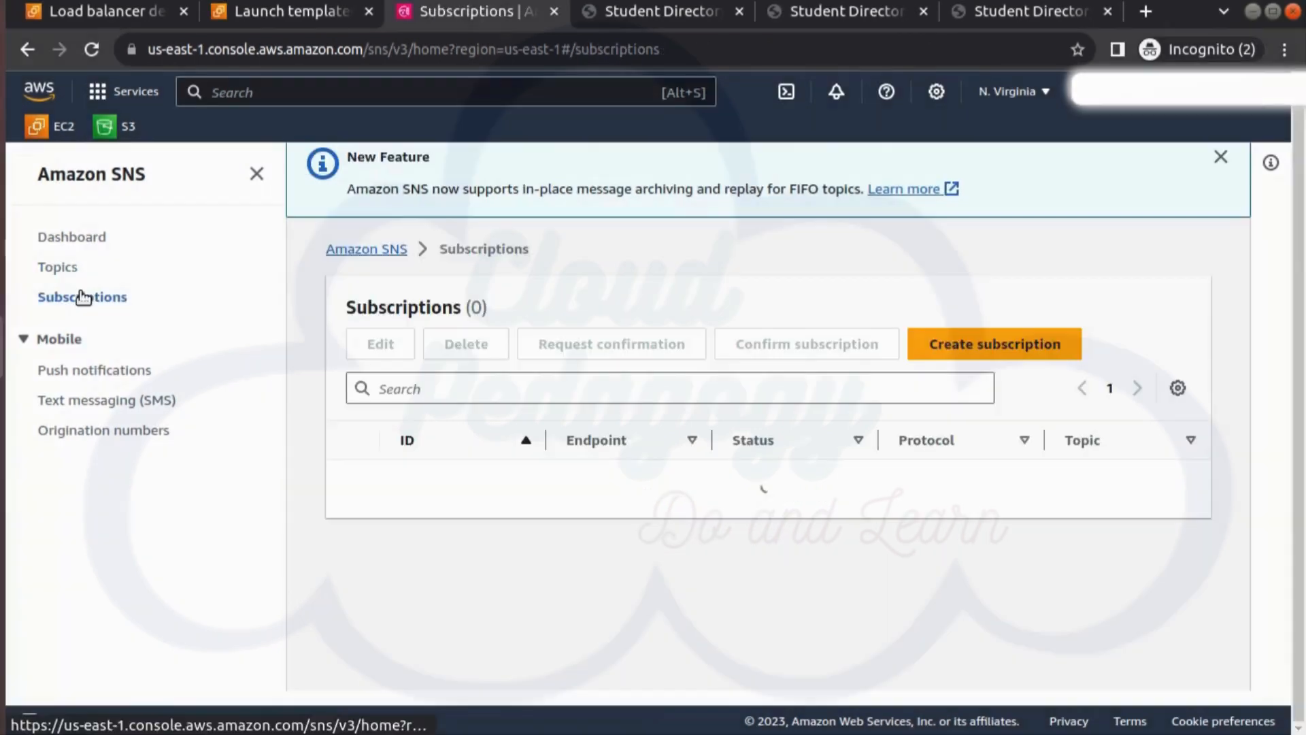
left_click(954, 353)
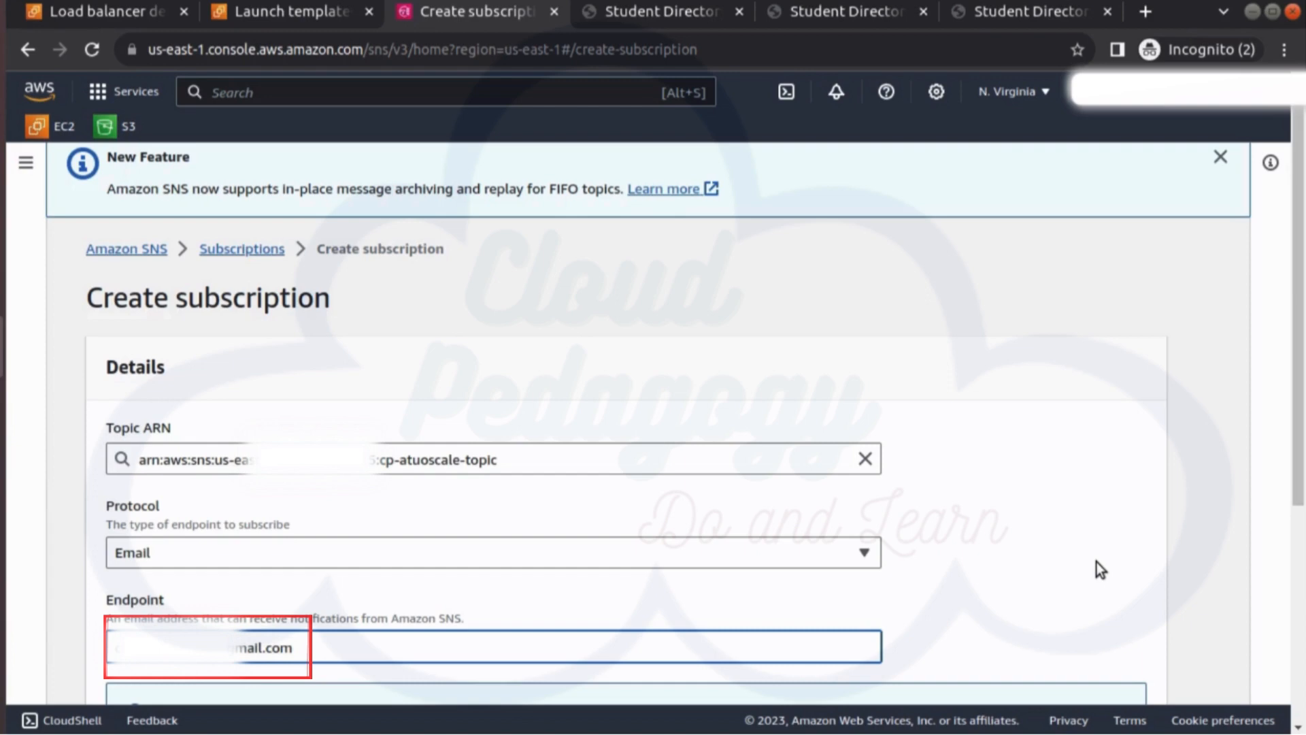
scroll(1096, 564, "down", 5)
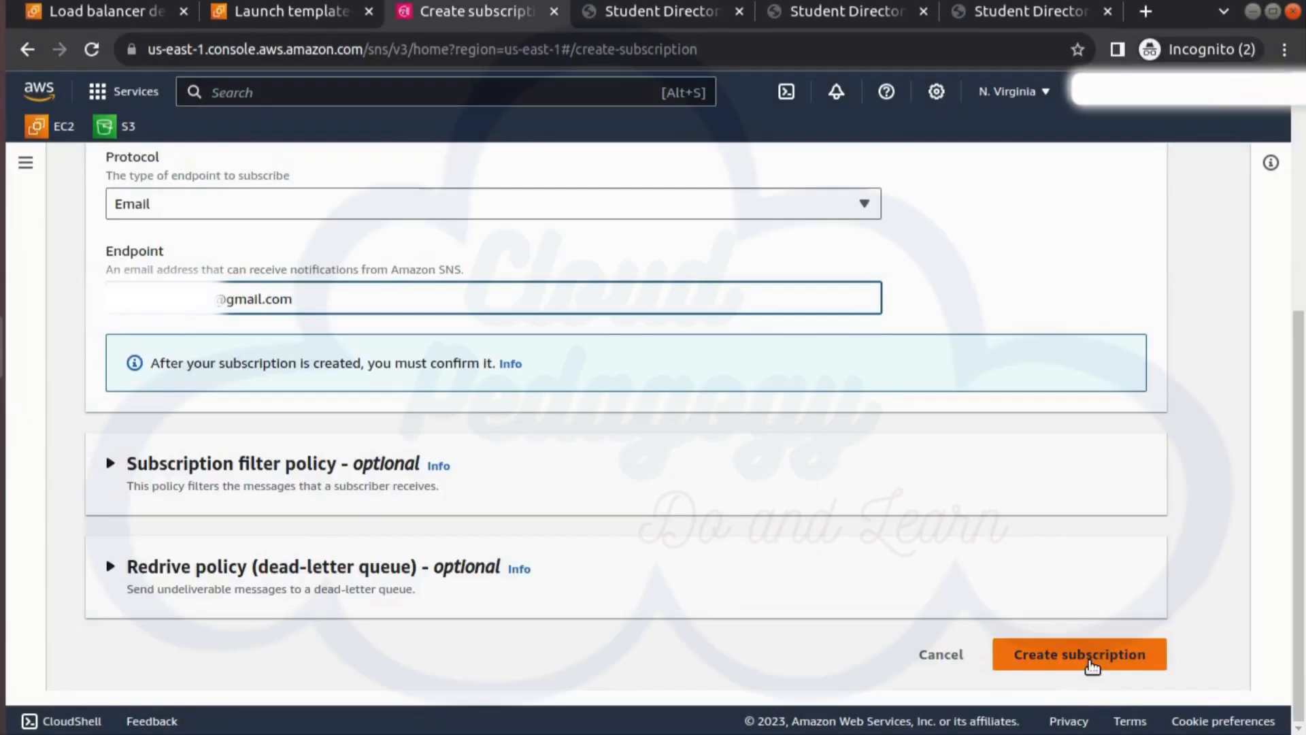
left_click(1092, 657)
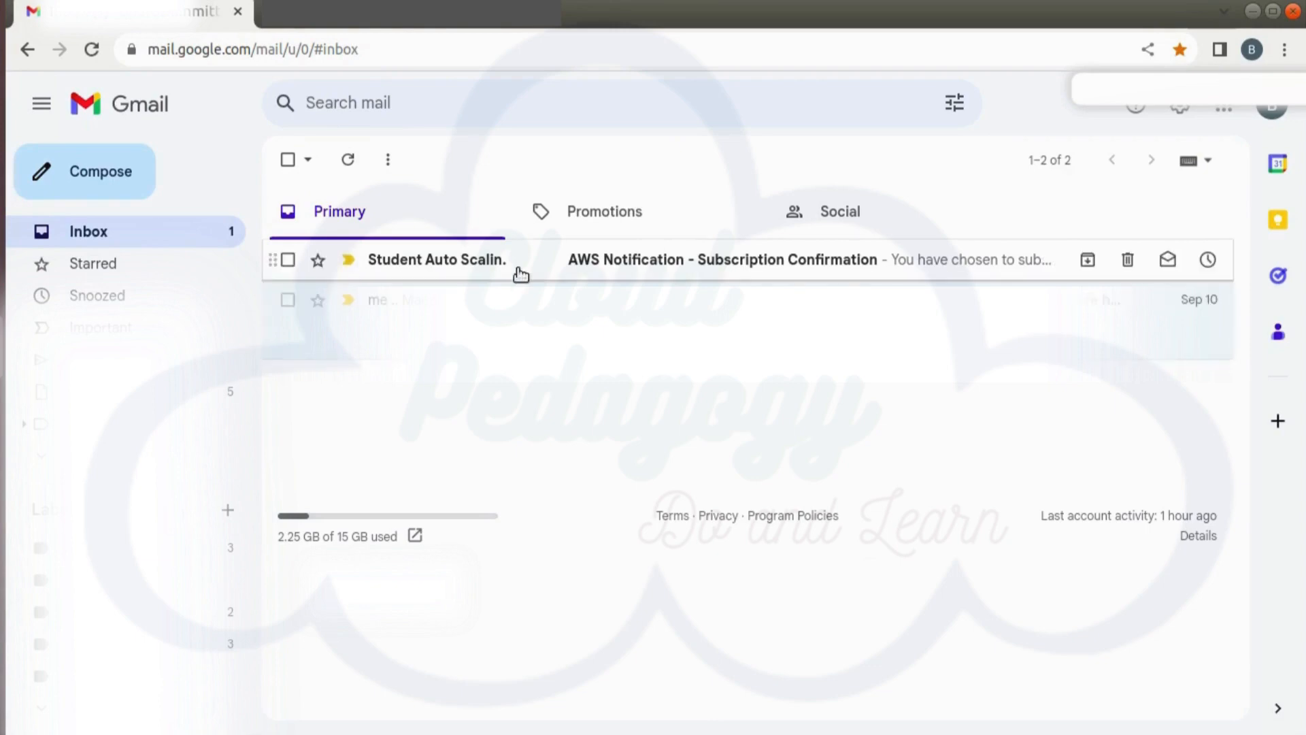
left_click(820, 265)
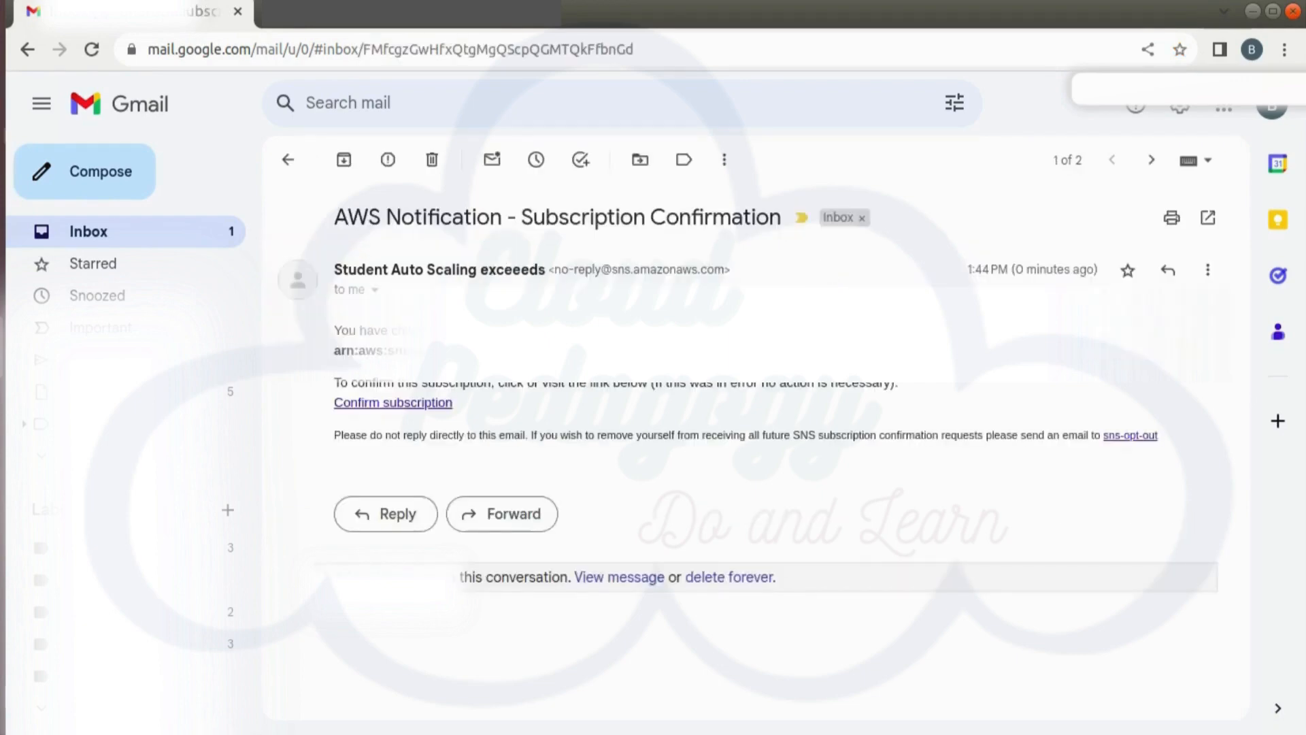
left_click(431, 403)
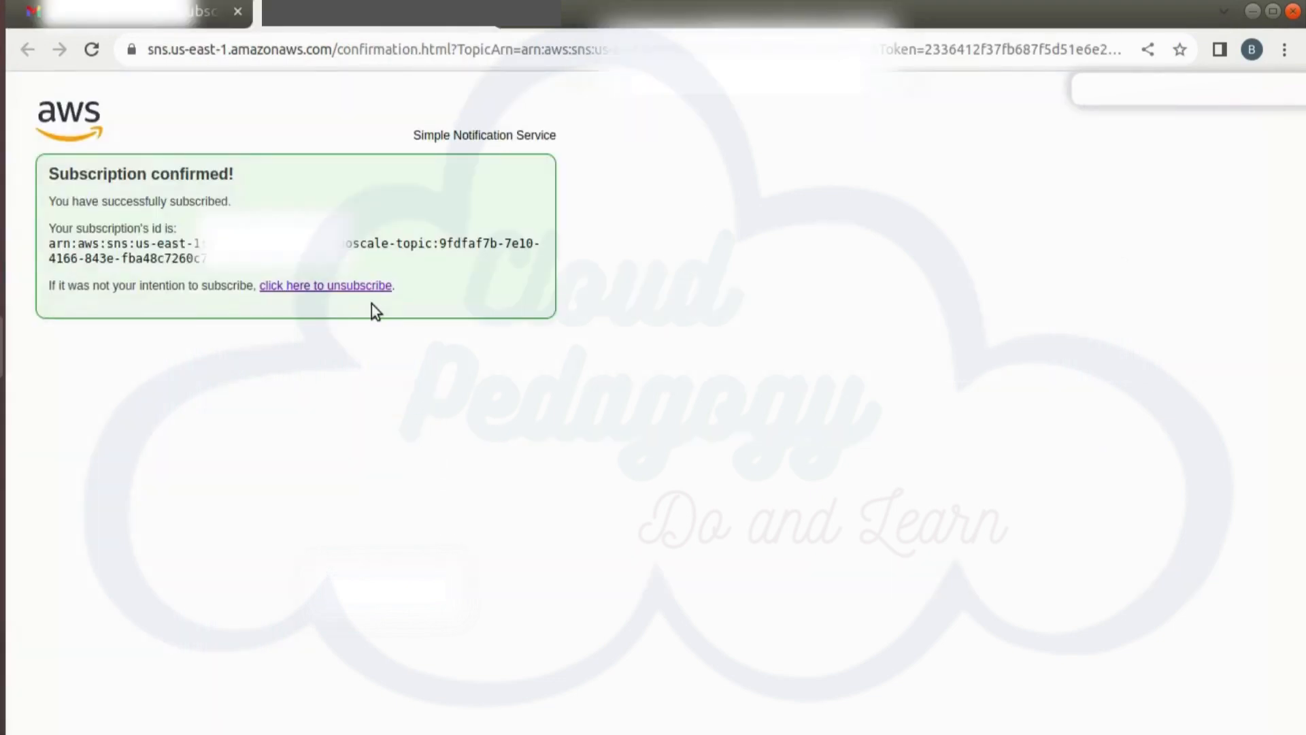
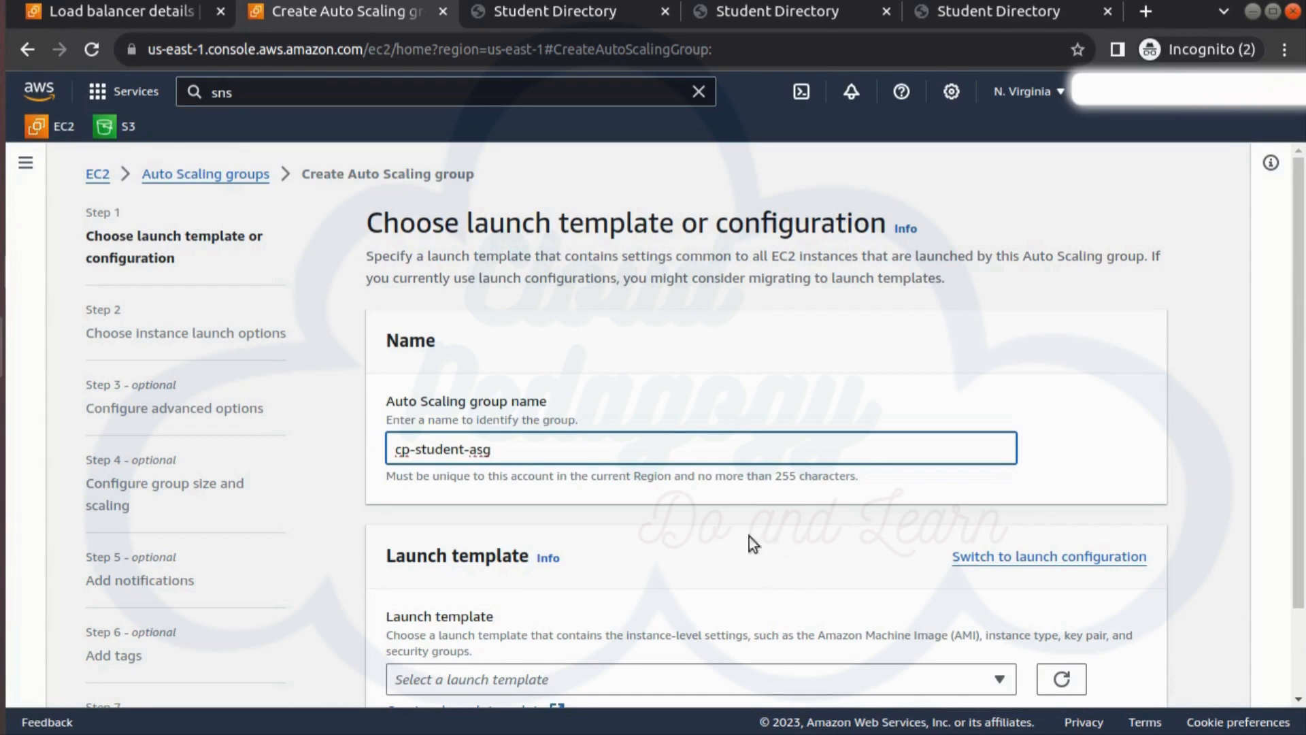
Choose cp-student-template as the launch template for the Auto Scaling group cp-student-asg and continue to the instance launch options.
scroll(566, 606, "down", 2)
left_click(765, 570)
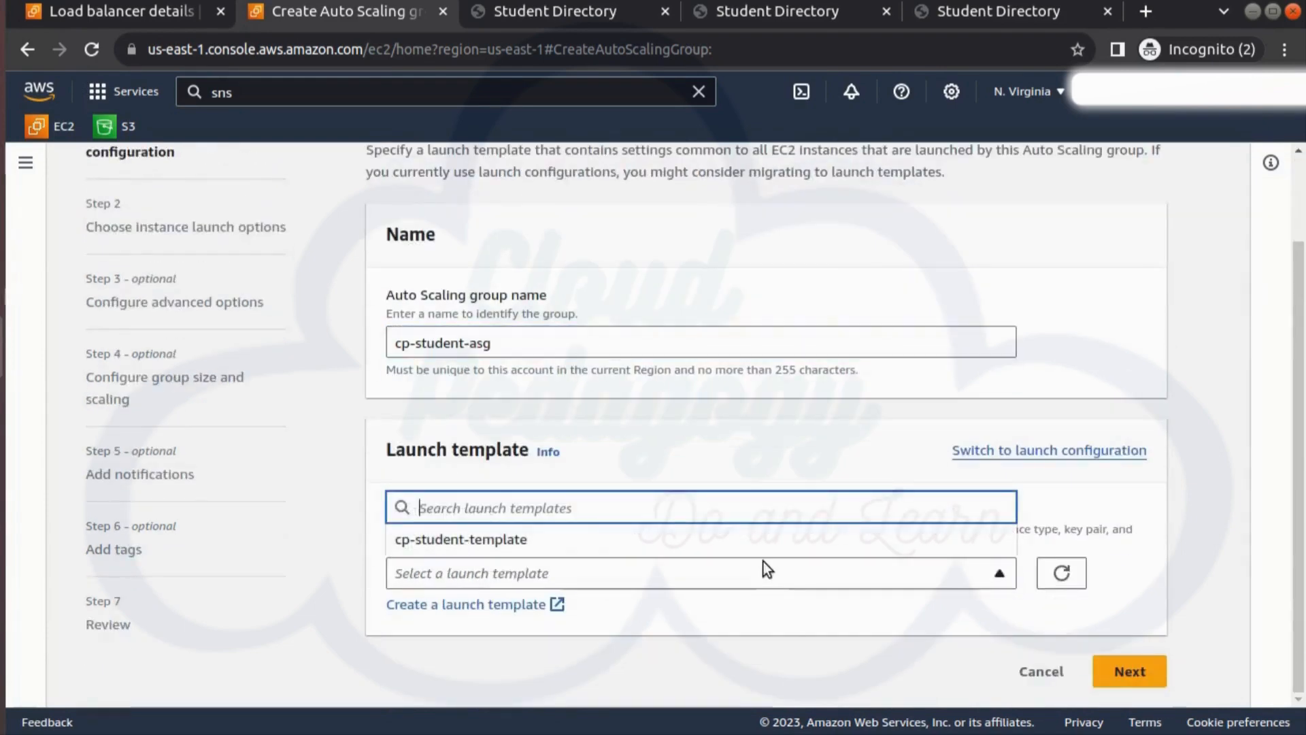
left_click(520, 551)
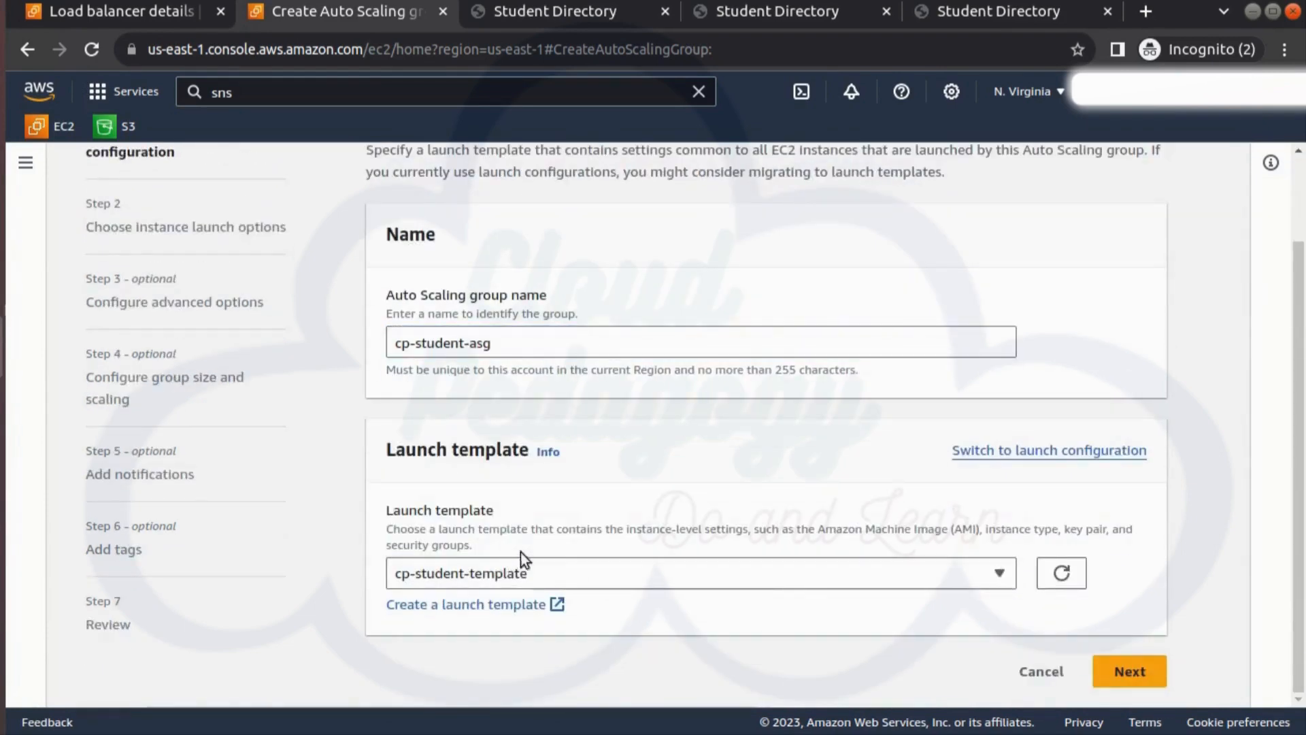
scroll(1112, 657, "down", 3)
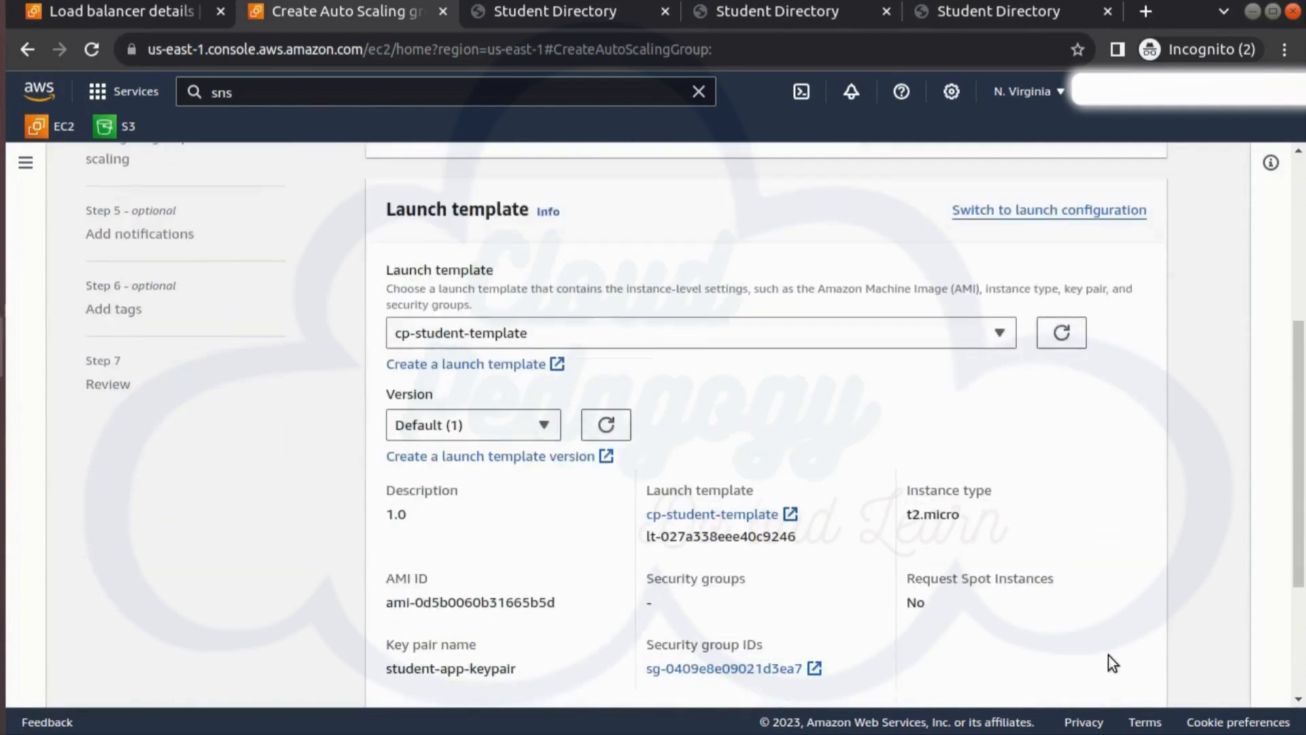
scroll(1107, 654, "down", 3)
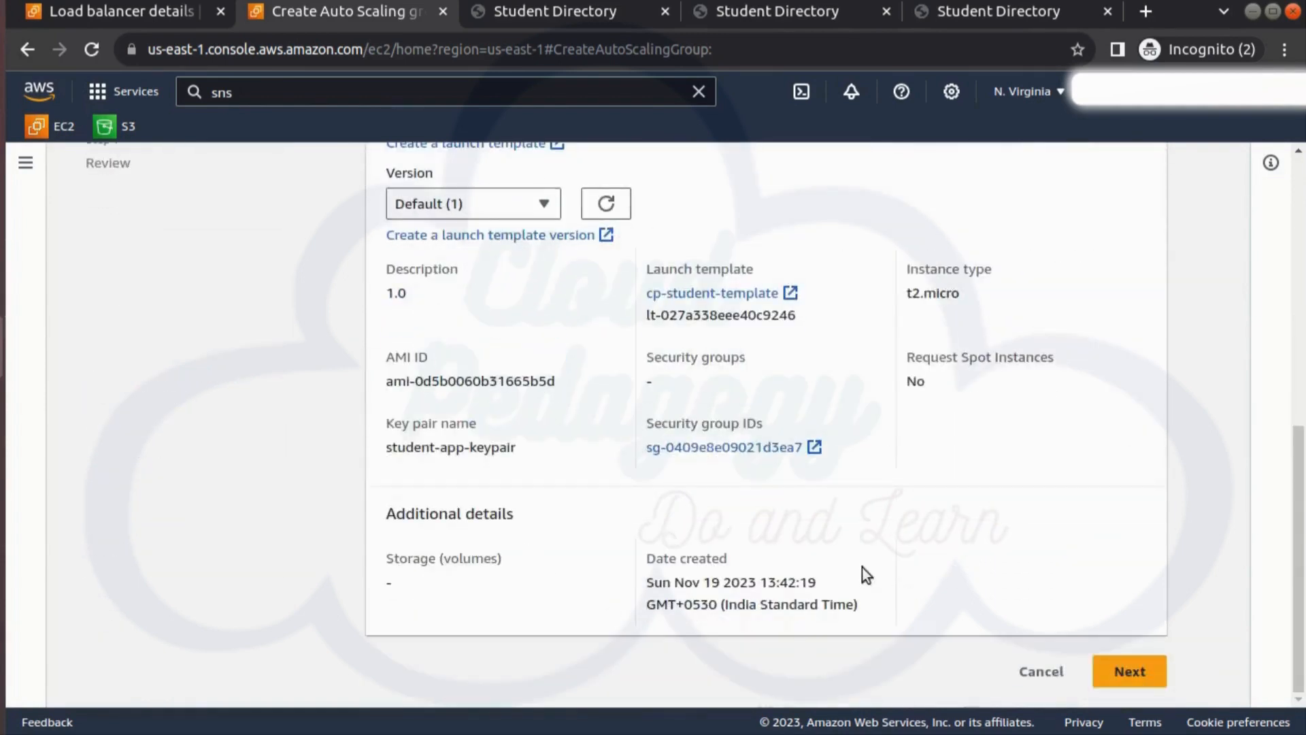
left_click(1106, 676)
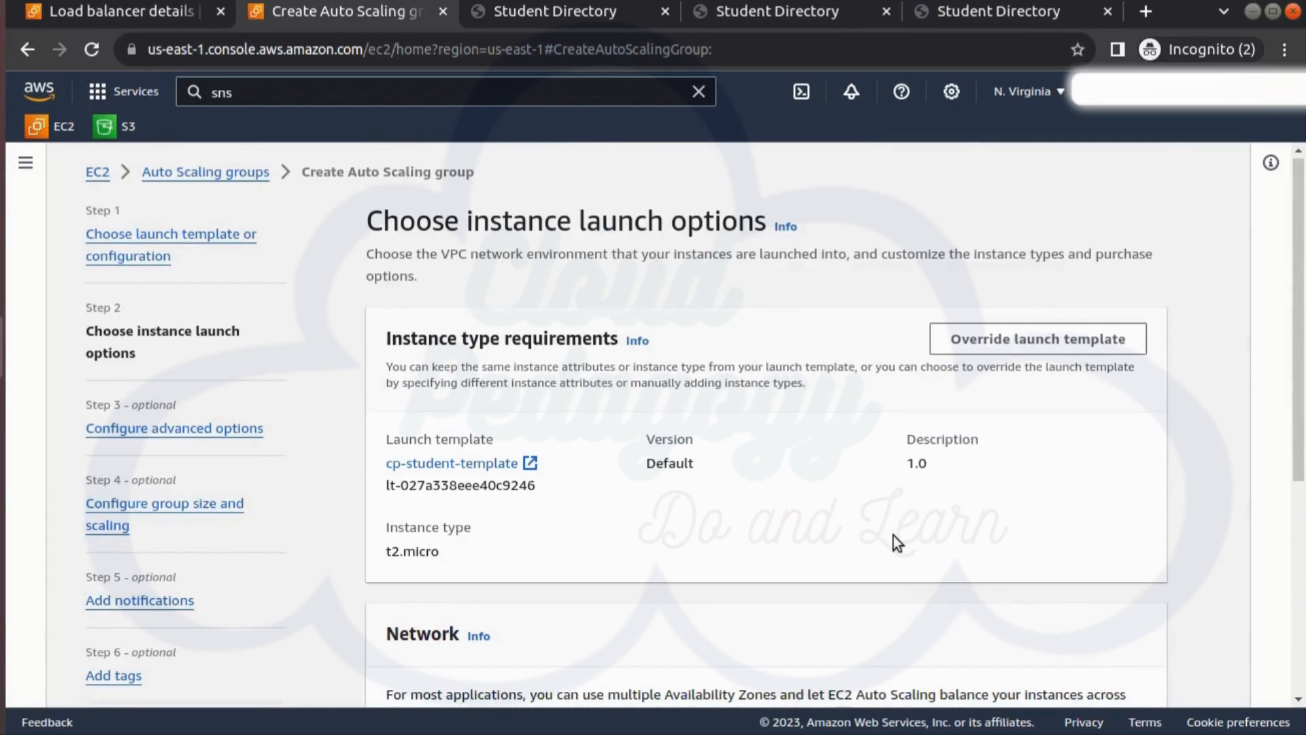
Select the subnets in Availability Zones us-east-1a through us-east-1f of student-app-vpc for the Auto Scaling group.
scroll(892, 536, "down", 3)
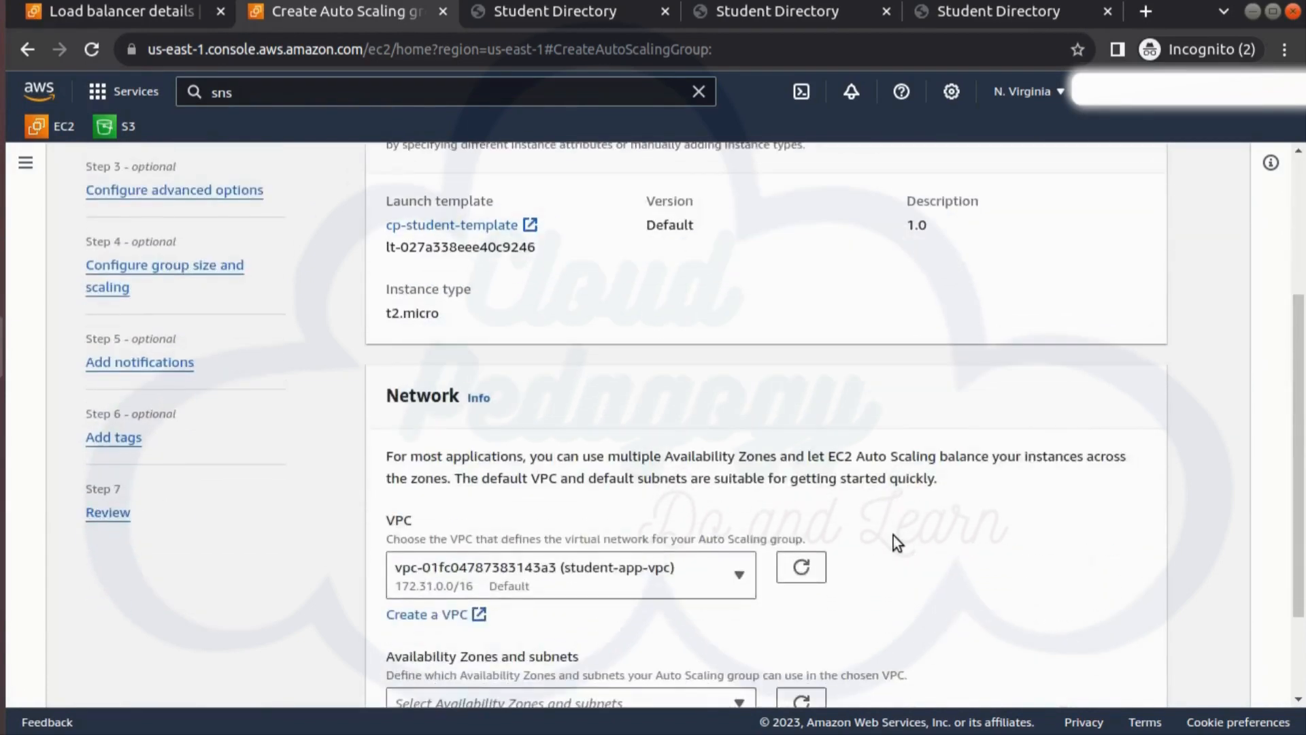
scroll(628, 613, "down", 2)
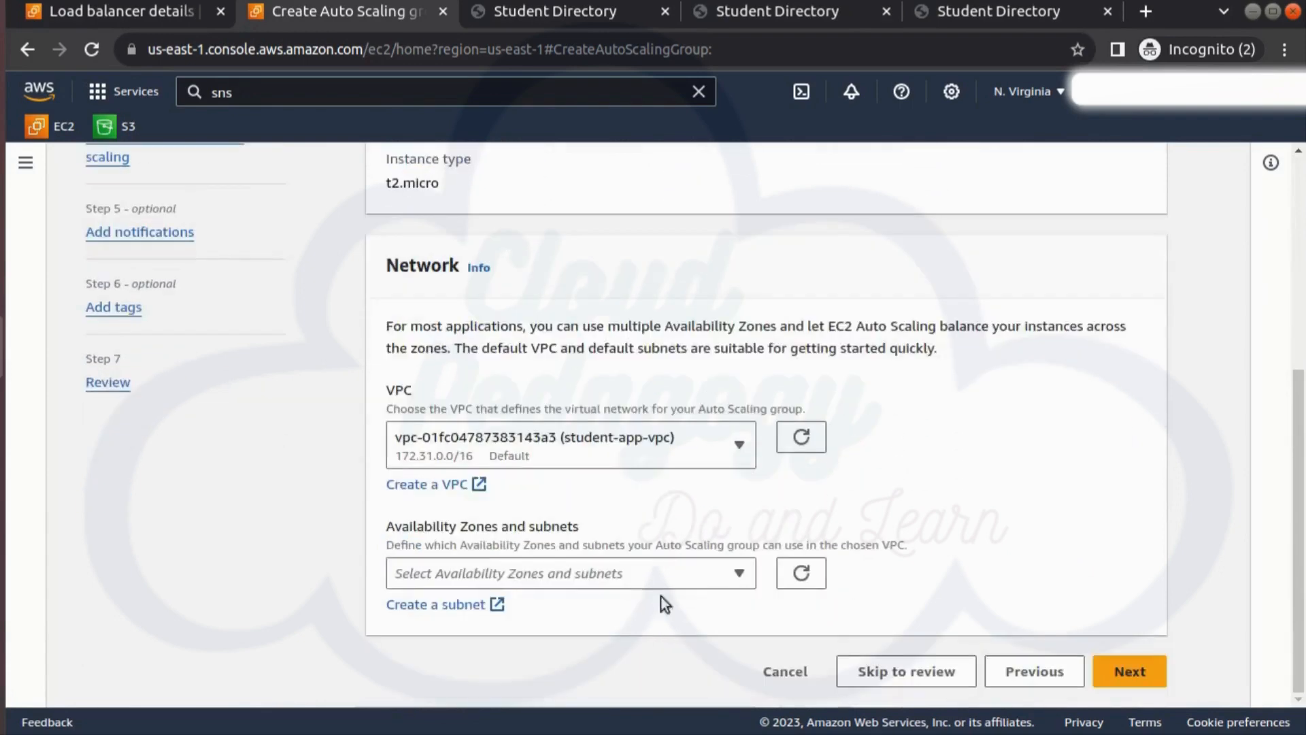
left_click(710, 568)
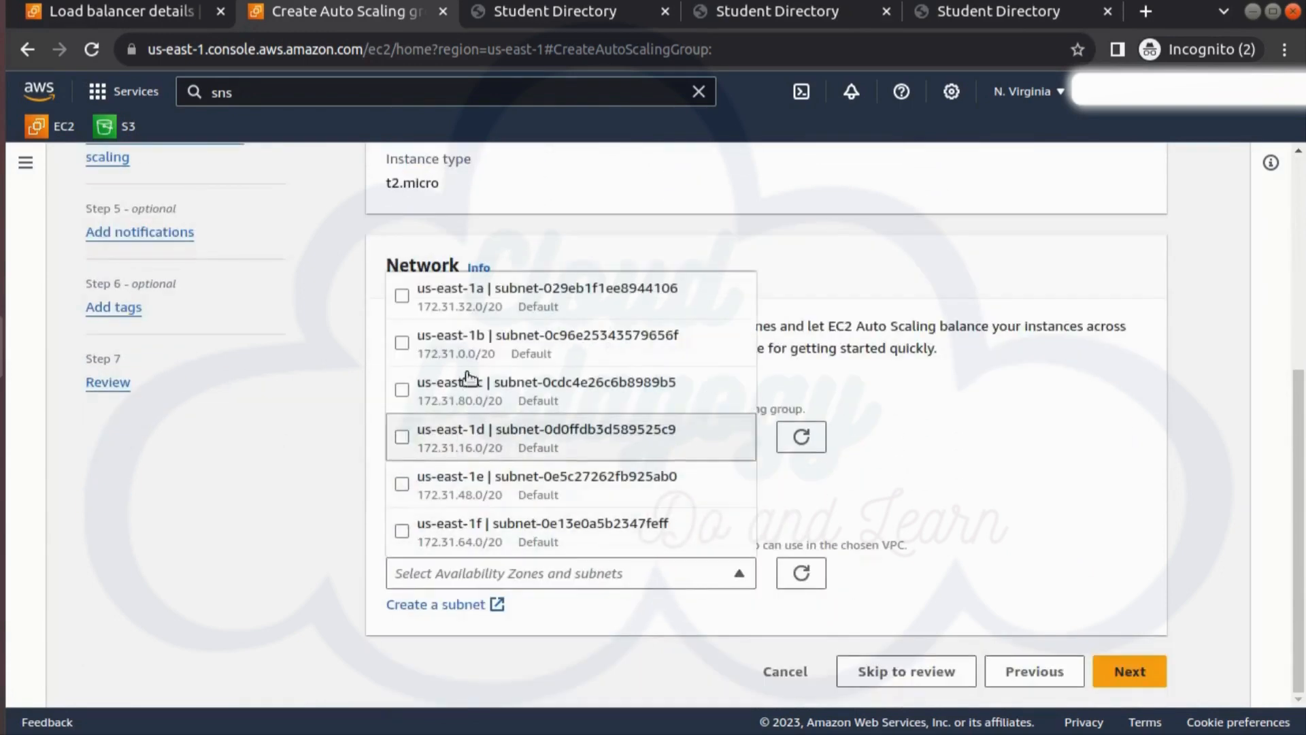
left_click(490, 292)
left_click(480, 346)
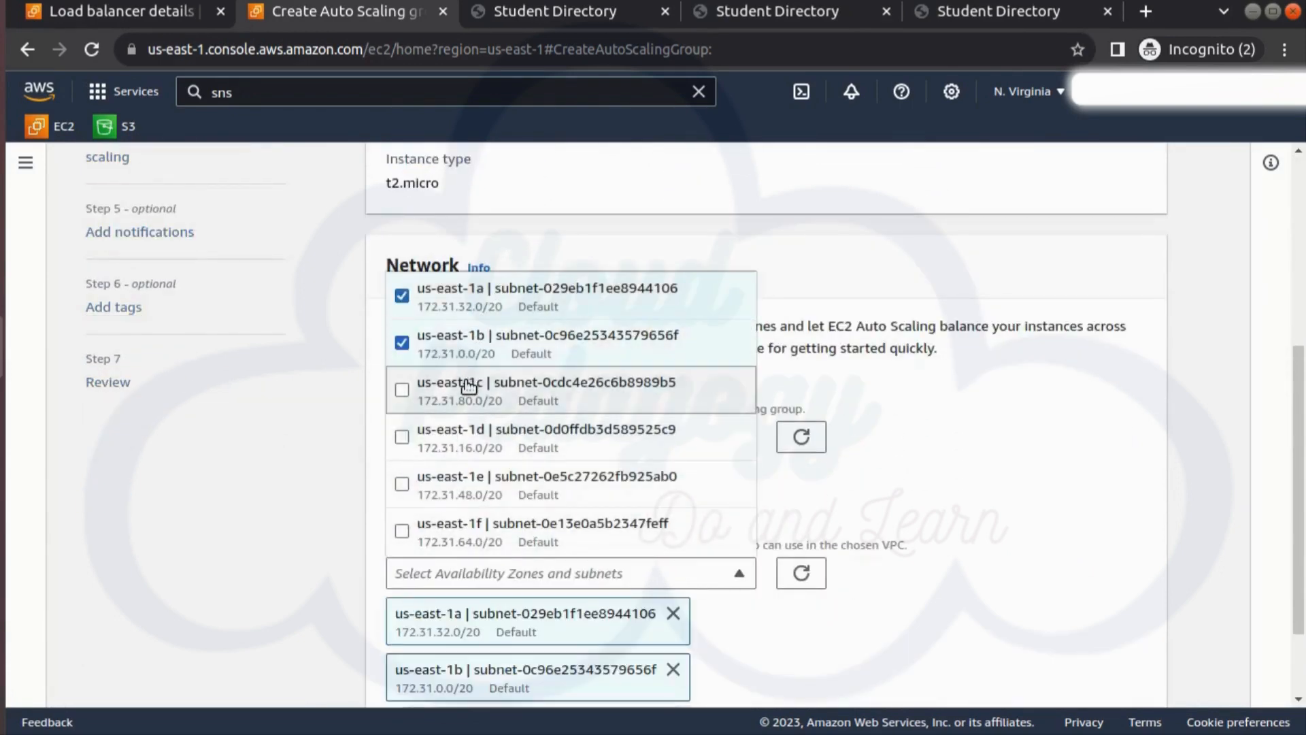
left_click(470, 393)
left_click(469, 438)
left_click(469, 485)
left_click(469, 533)
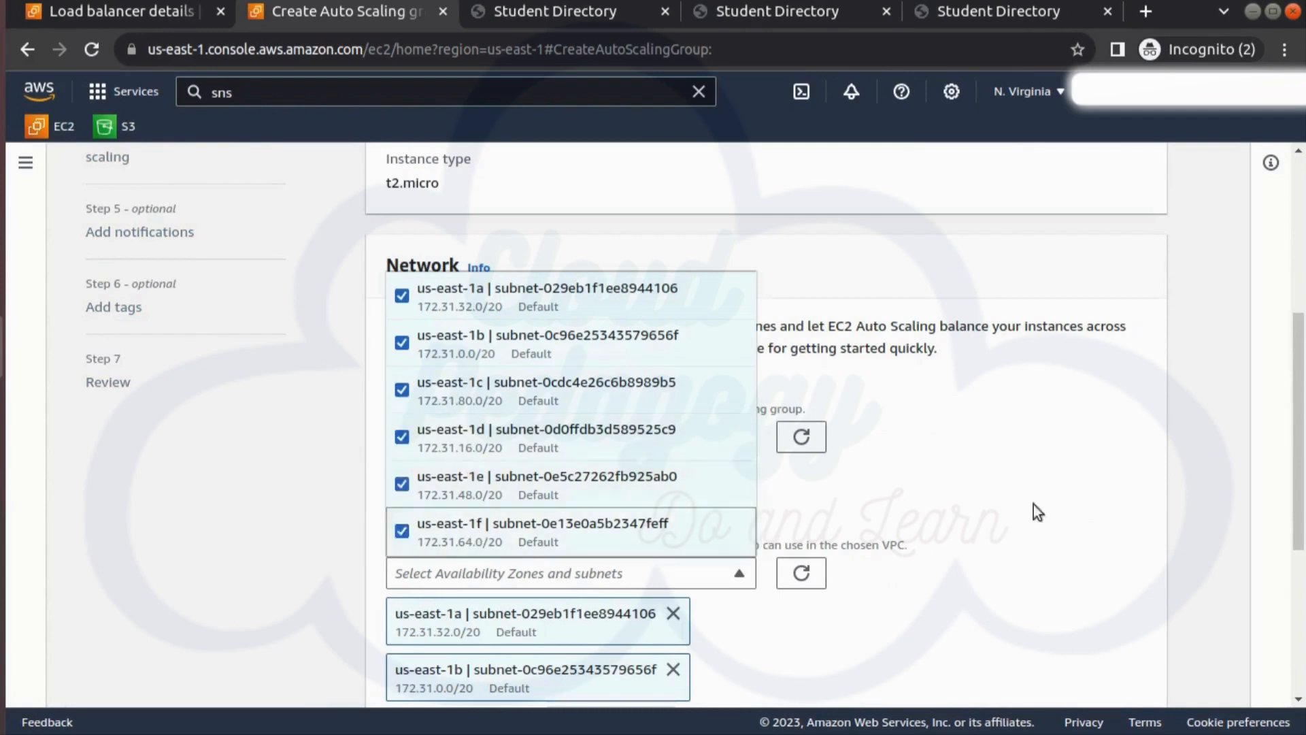
Remove the us-east-1e and us-east-1f subnets from the selection and continue to the advanced options.
scroll(1211, 451, "down", 5)
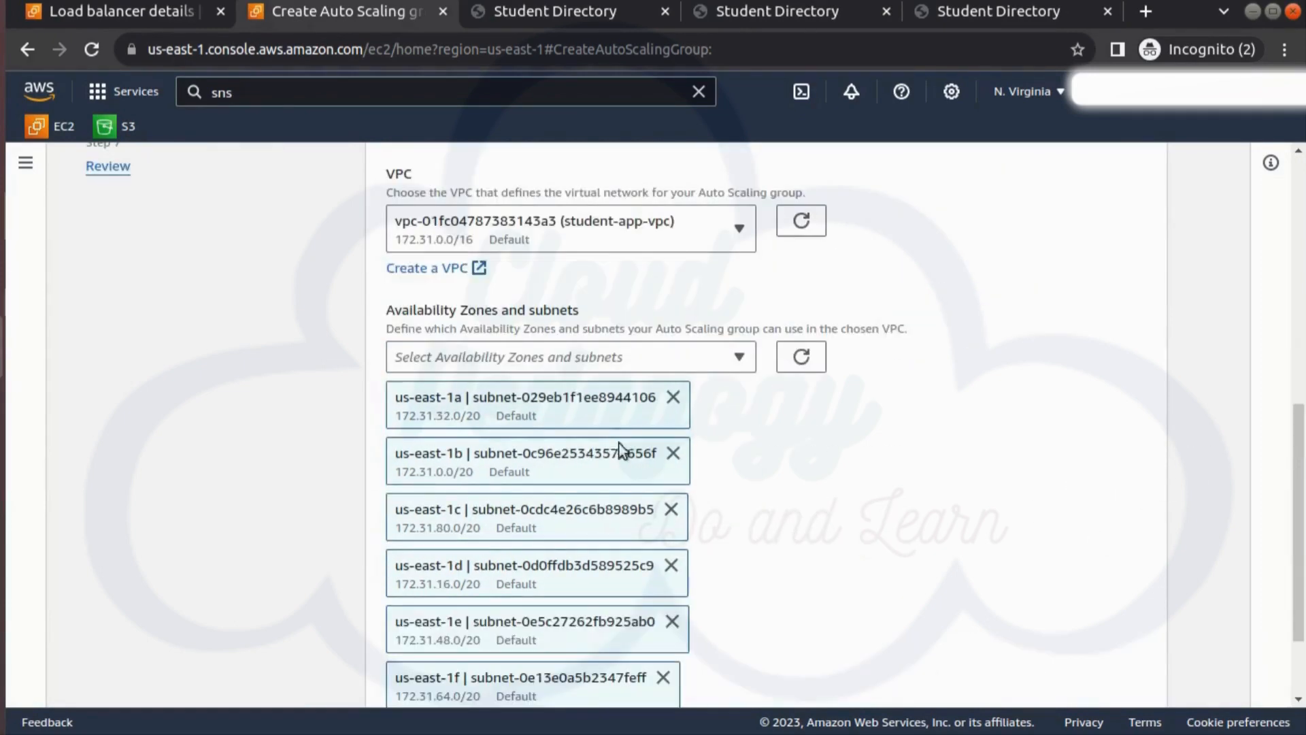
left_click(672, 621)
left_click(663, 622)
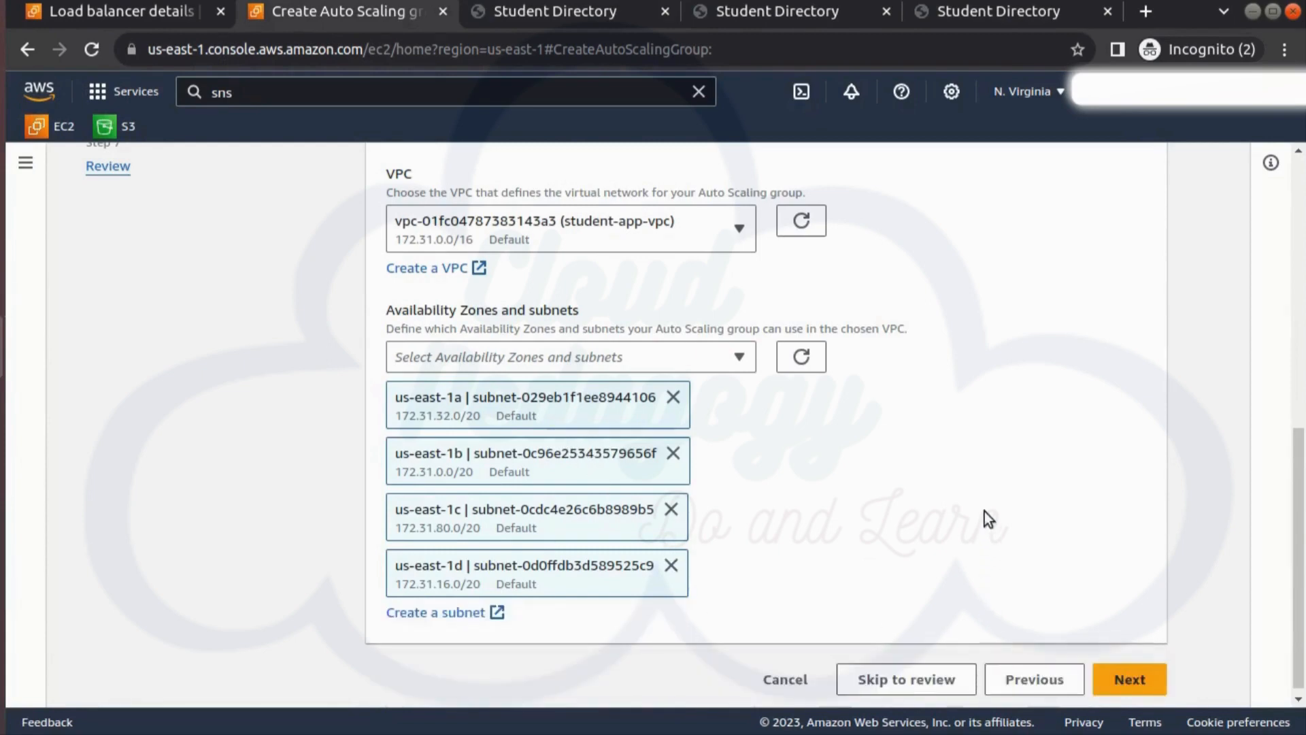
left_click(1130, 680)
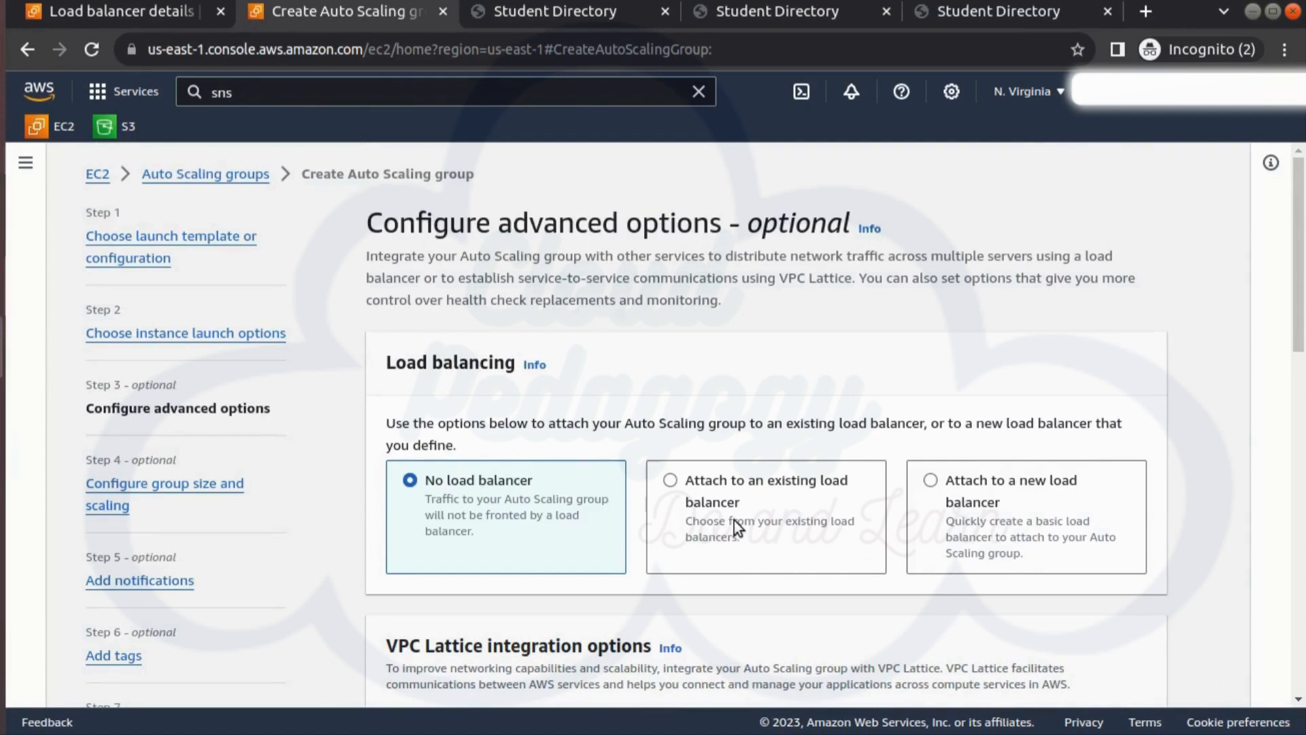
Attach the Auto Scaling group to an existing load balancer through the target group cp-student-tg.
left_click(733, 520)
scroll(729, 565, "down", 2)
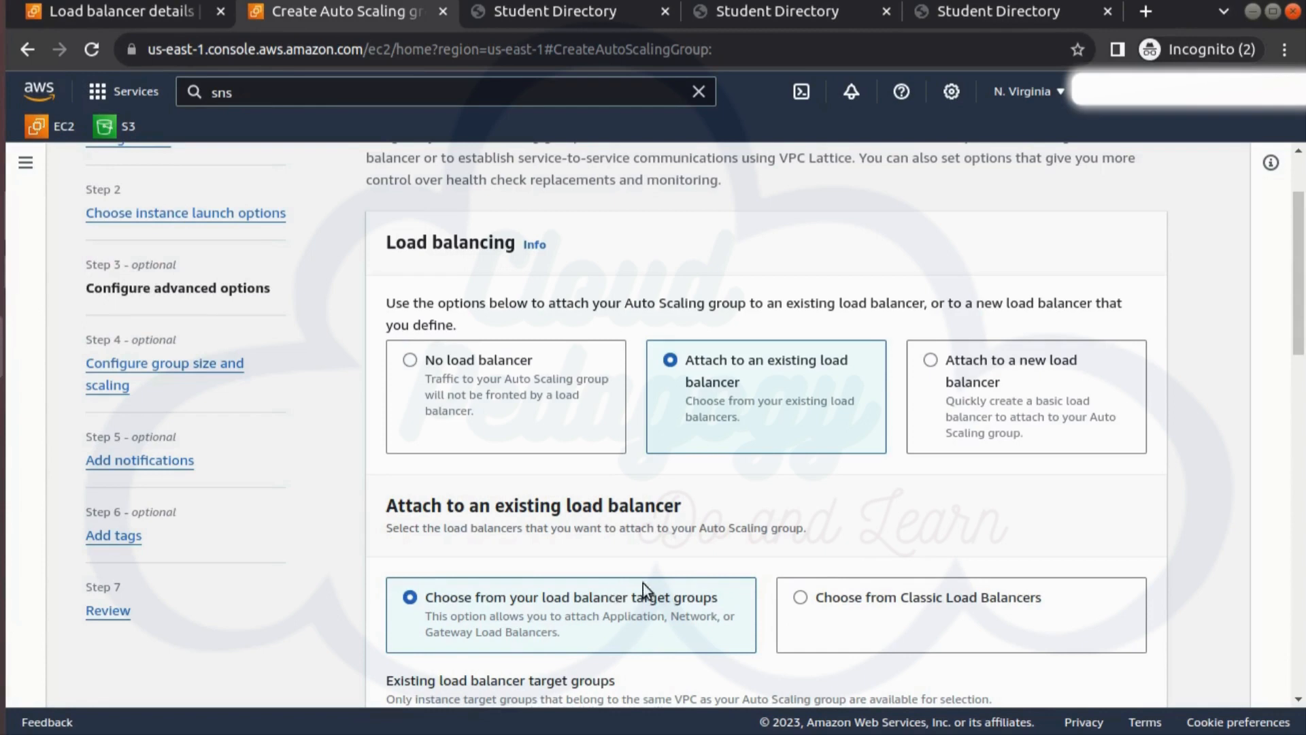
scroll(724, 616, "down", 3)
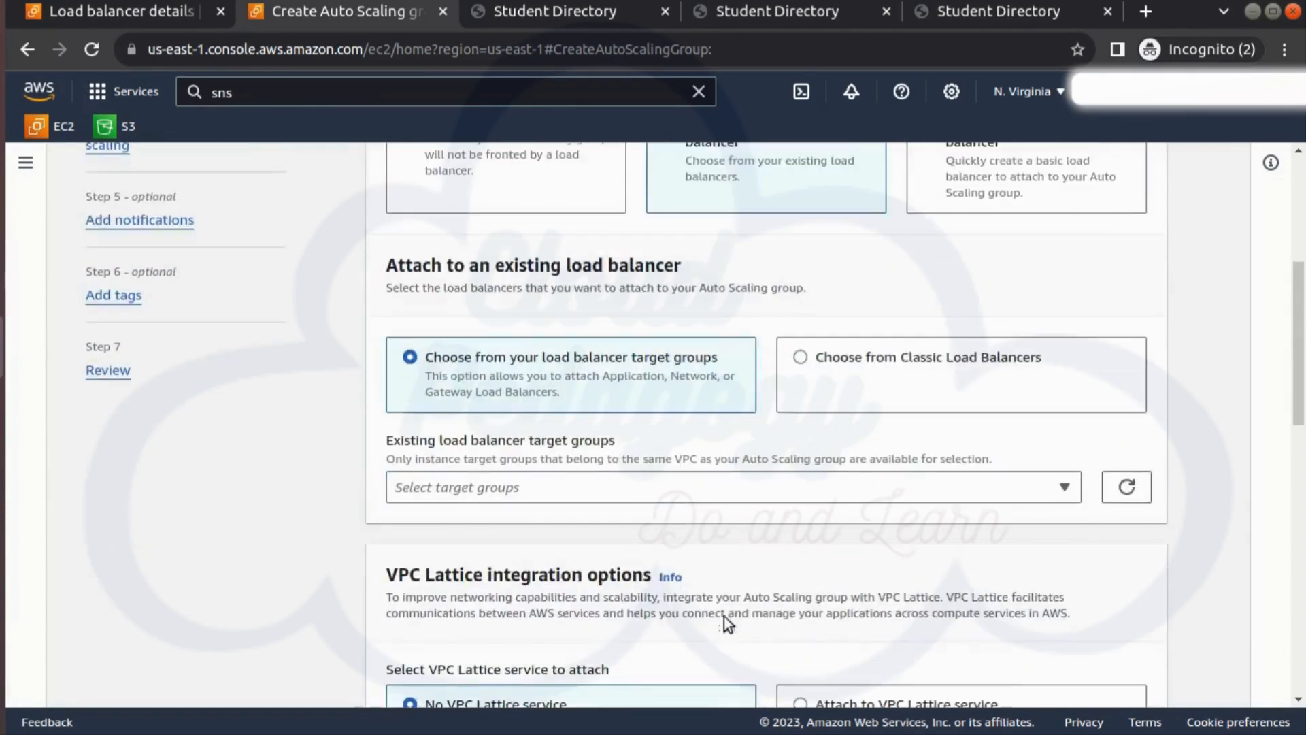
left_click(704, 492)
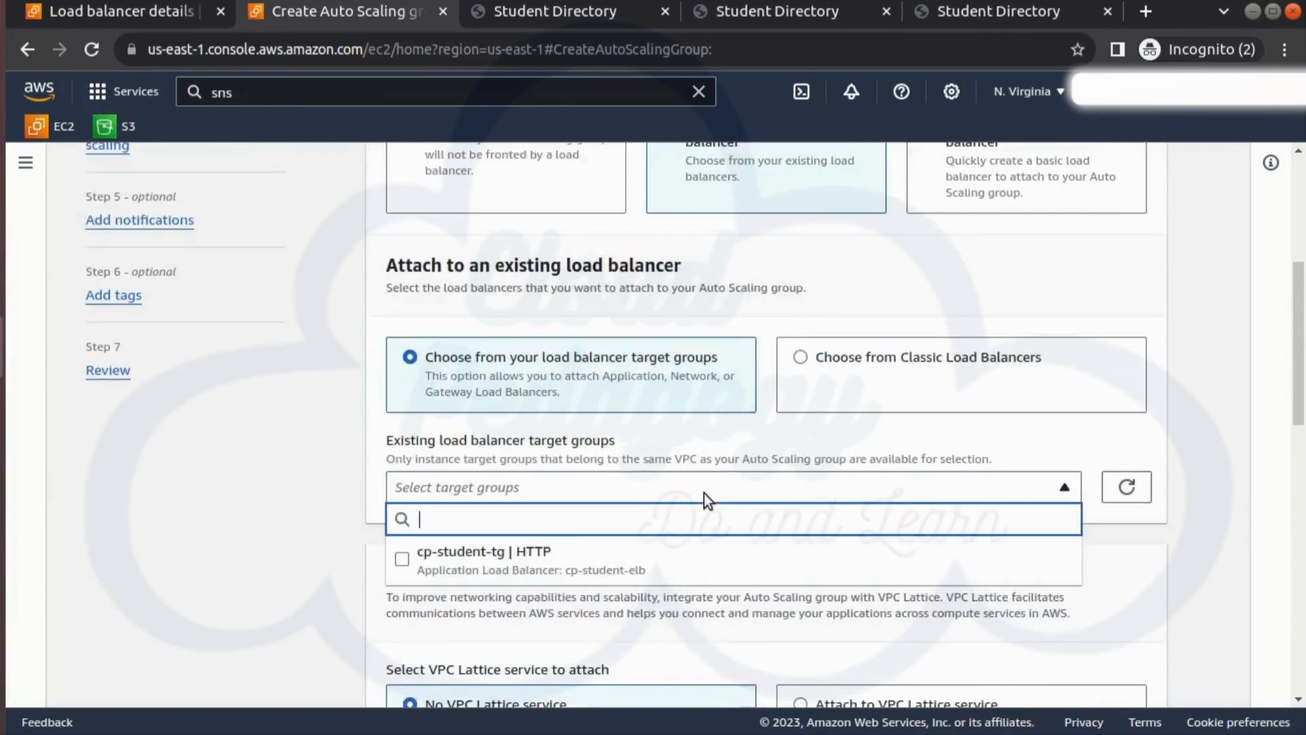
left_click(456, 571)
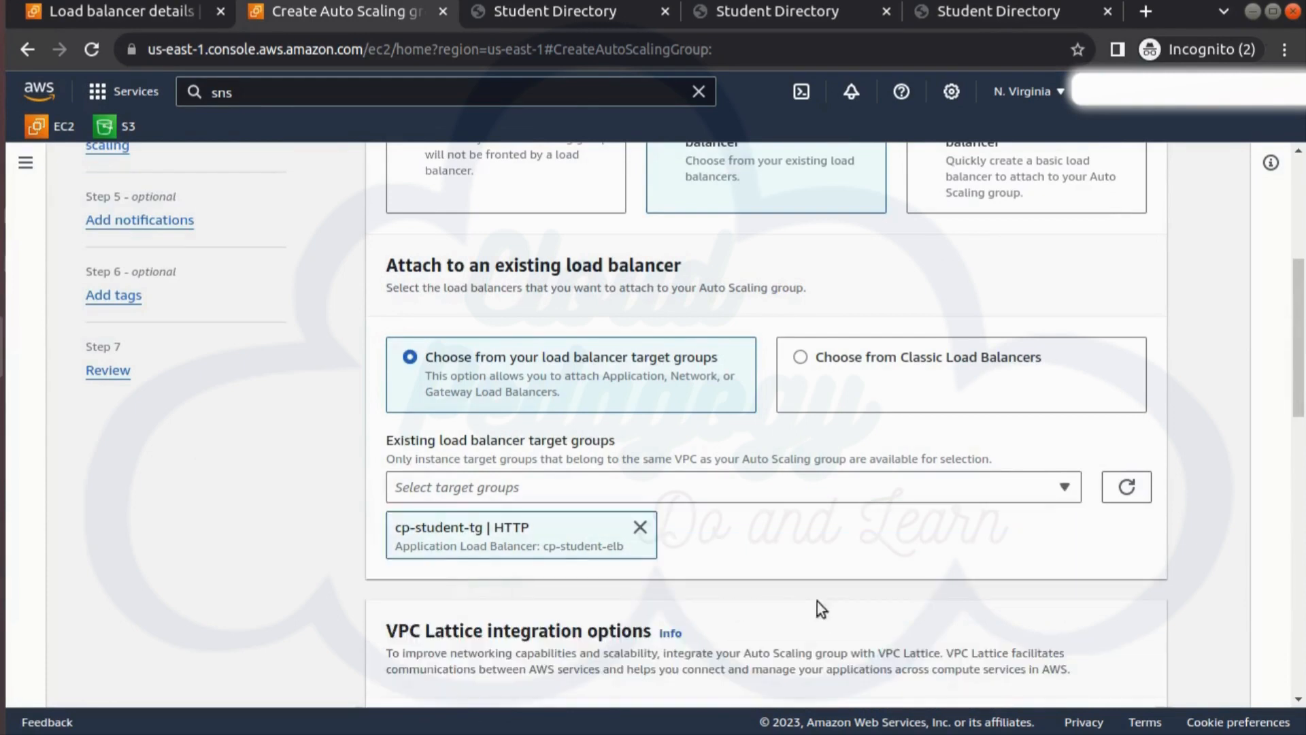
scroll(887, 599, "down", 3)
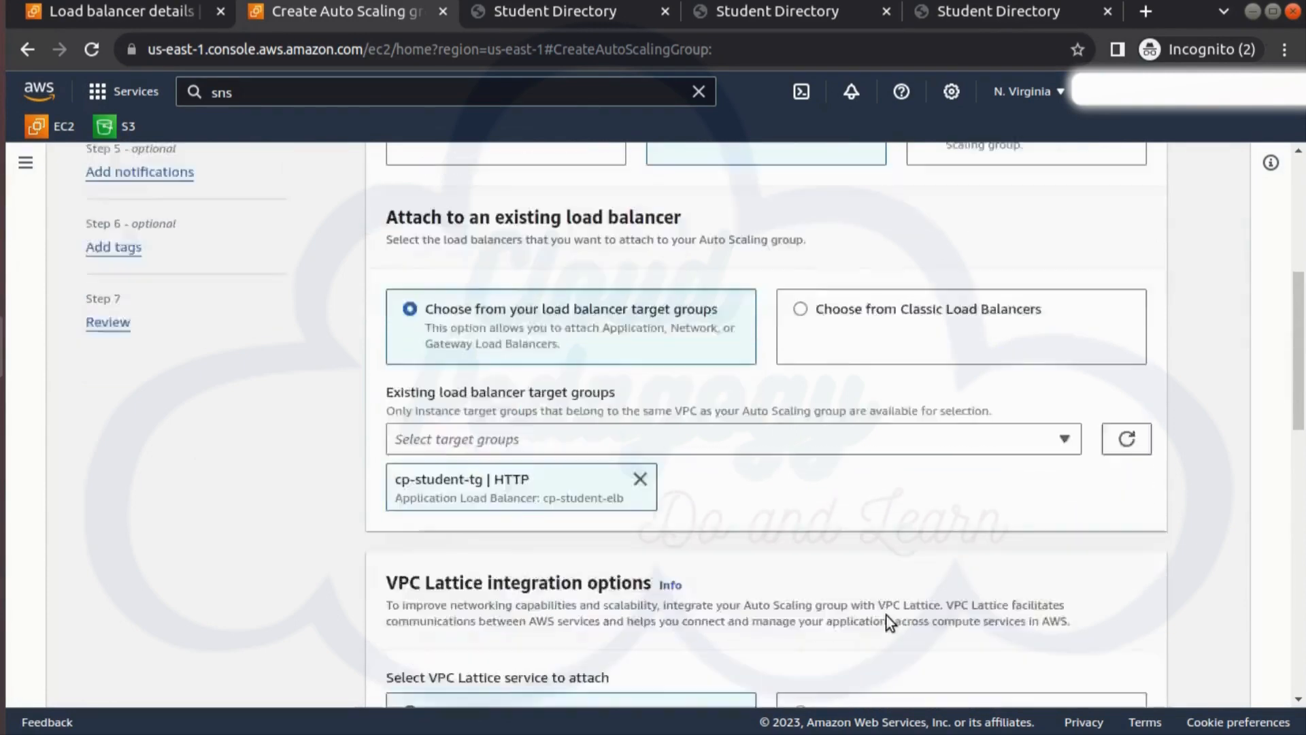
Turn on Elastic Load Balancing health checks for the Auto Scaling group and continue to the group size and scaling settings.
scroll(868, 553, "down", 3)
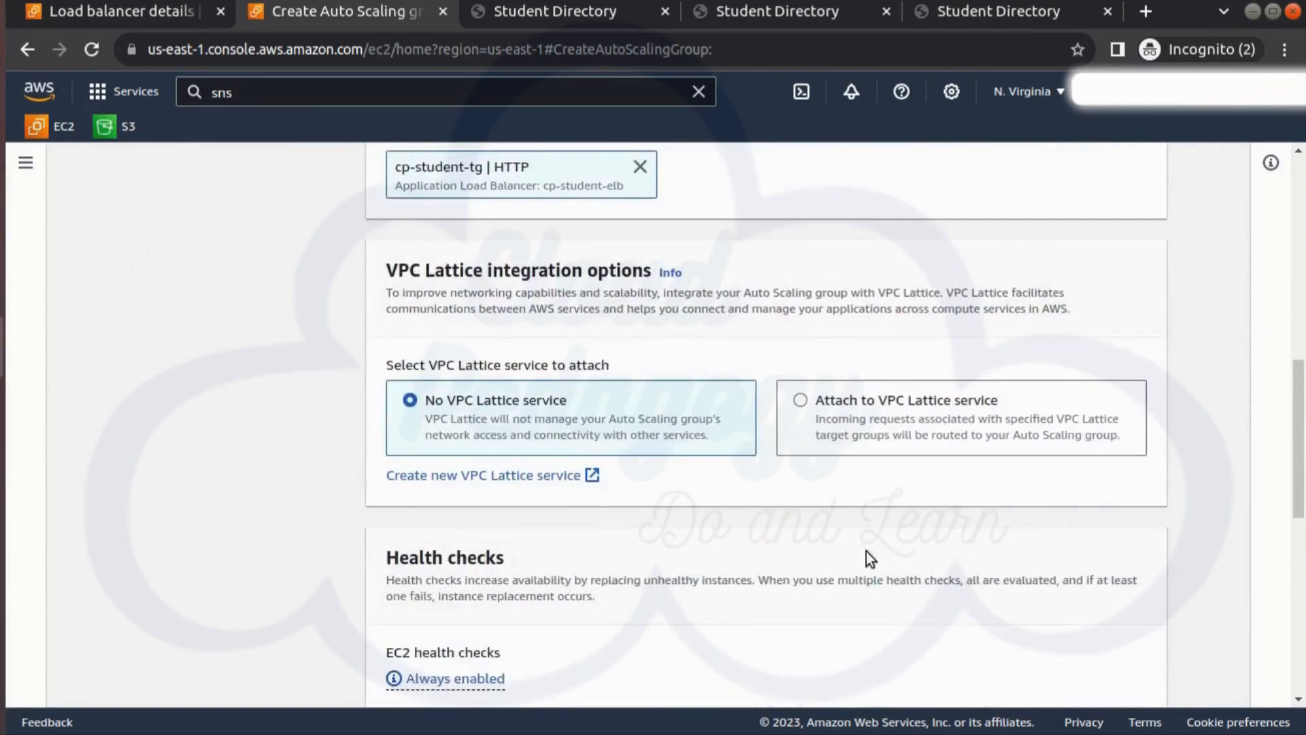
scroll(672, 598, "down", 2)
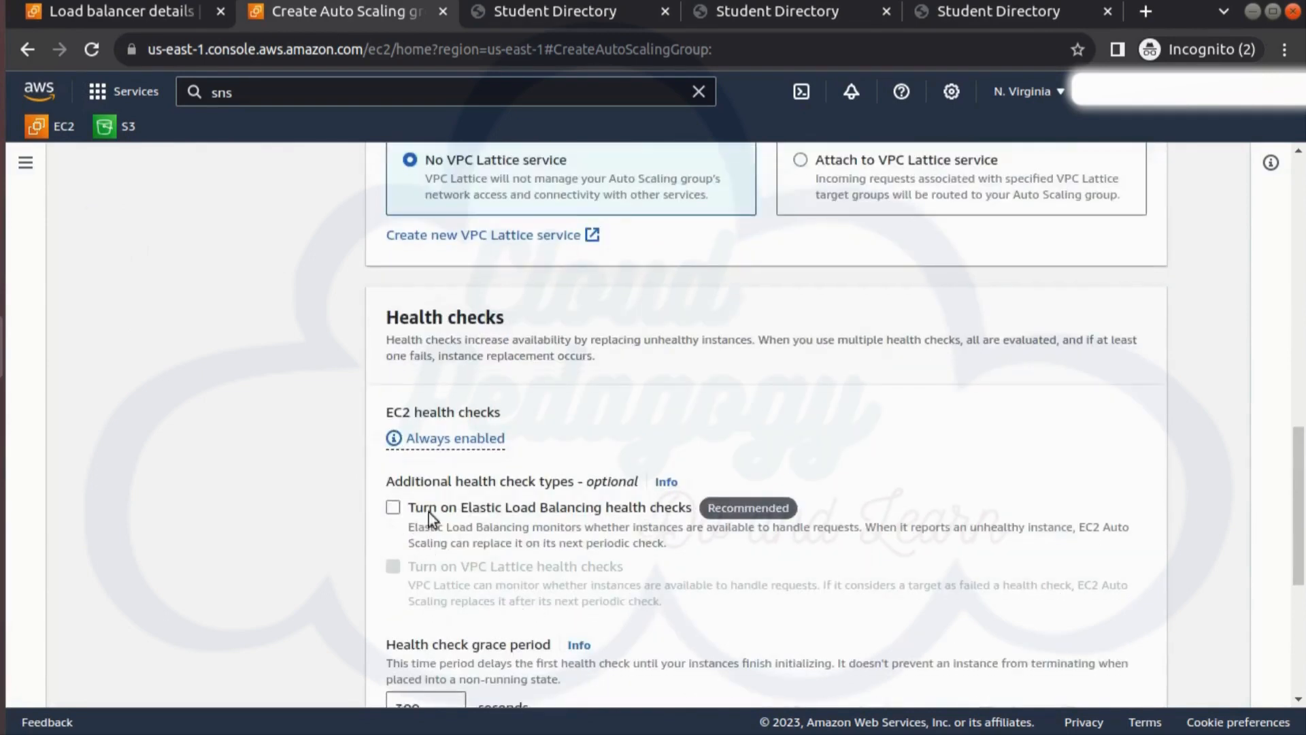
left_click(393, 508)
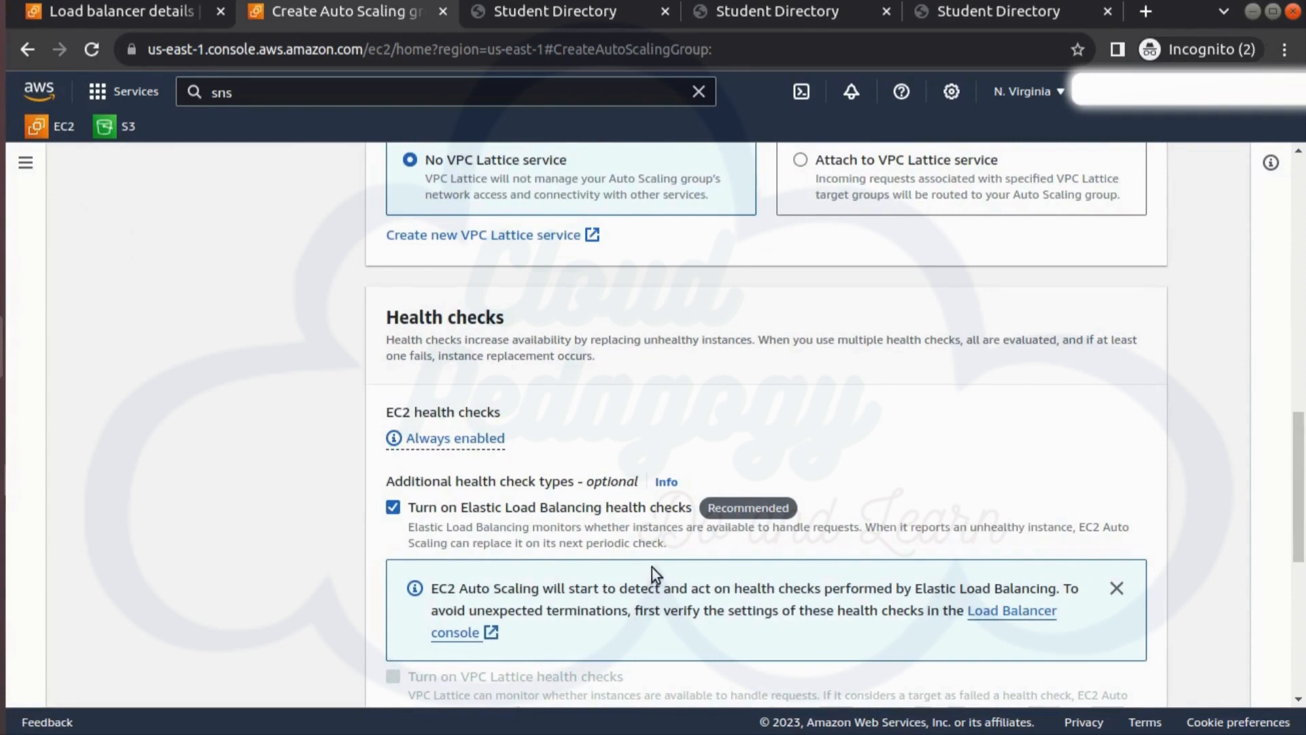
scroll(955, 489, "down", 6)
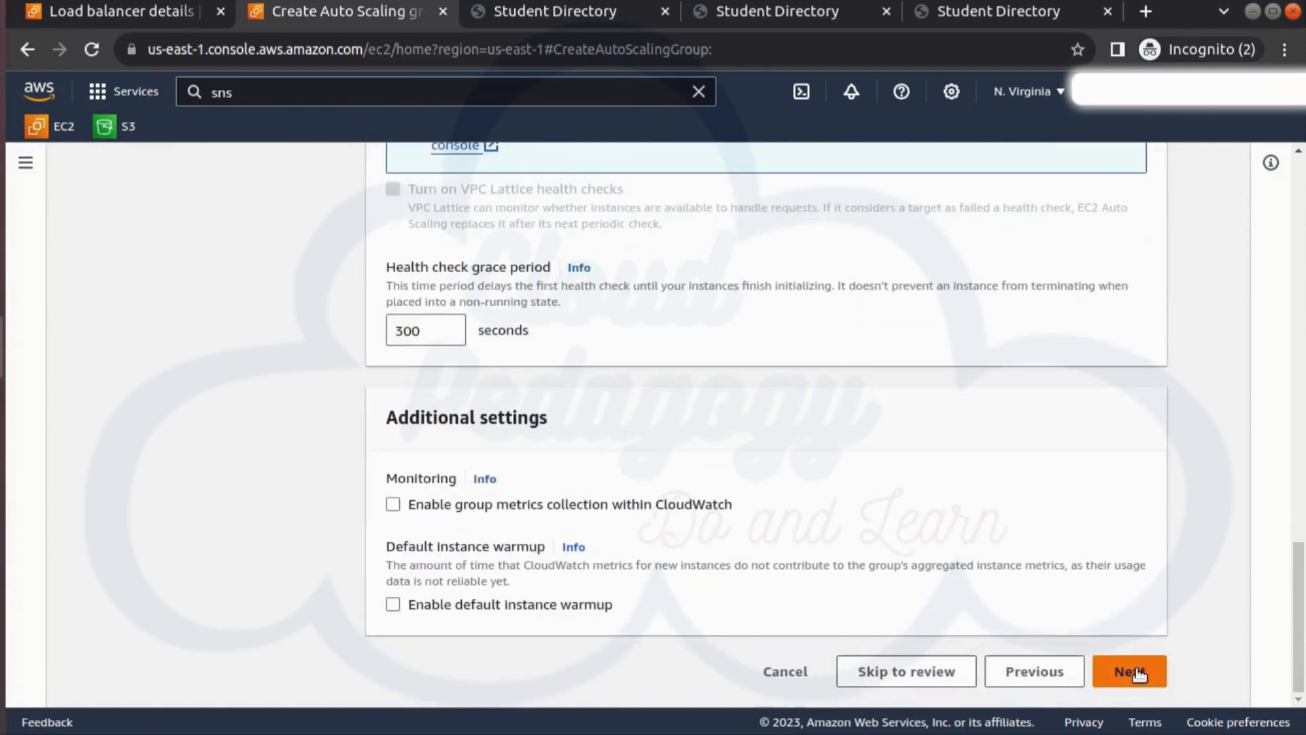
left_click(1134, 670)
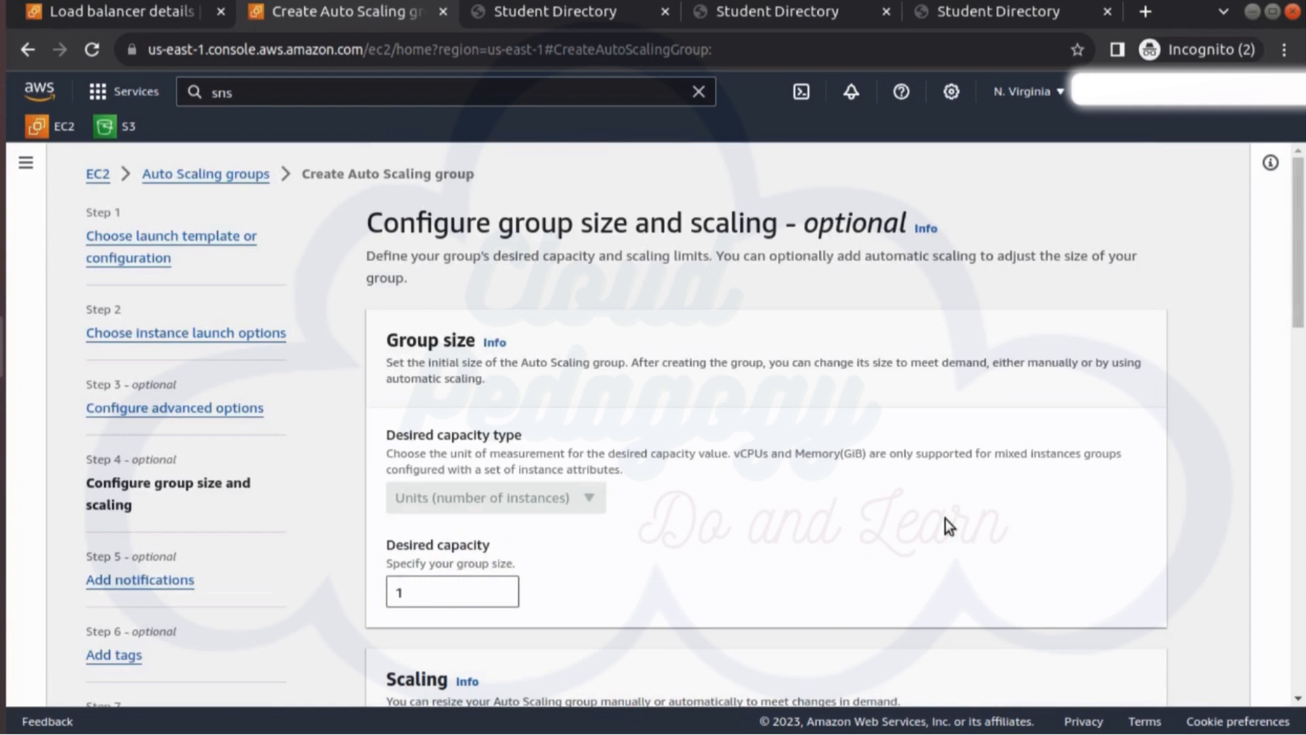
Set the group's desired capacity to 2, with a minimum desired capacity of 2 and a maximum of 4.
double_click(437, 587)
type("2")
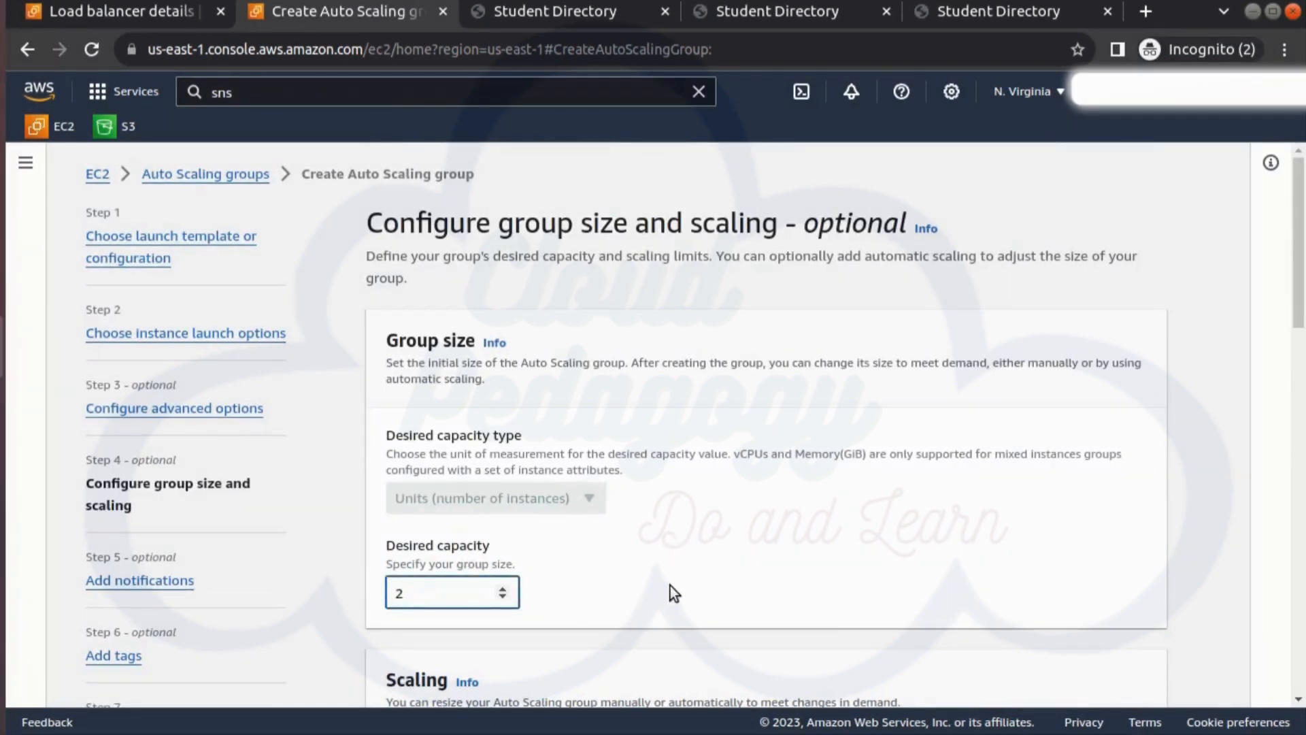
scroll(671, 585, "down", 5)
double_click(439, 593)
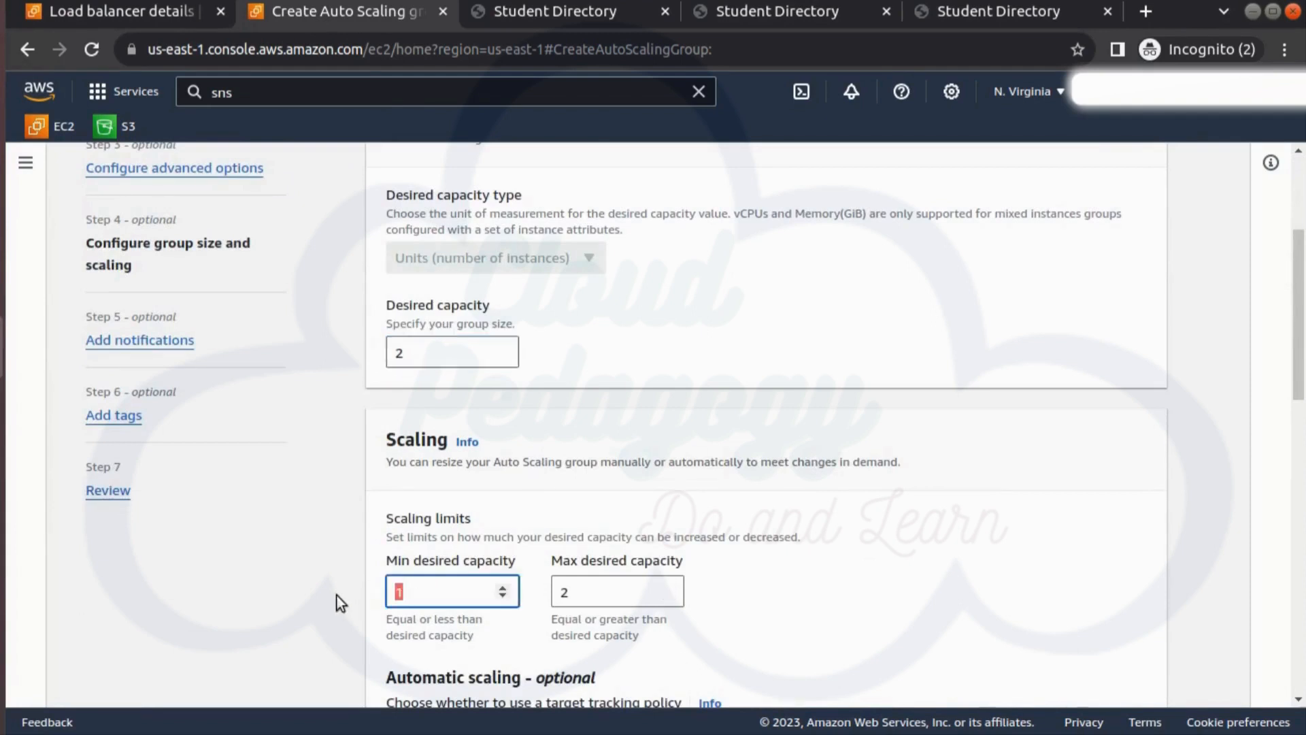
type("2")
double_click(578, 597)
type("4")
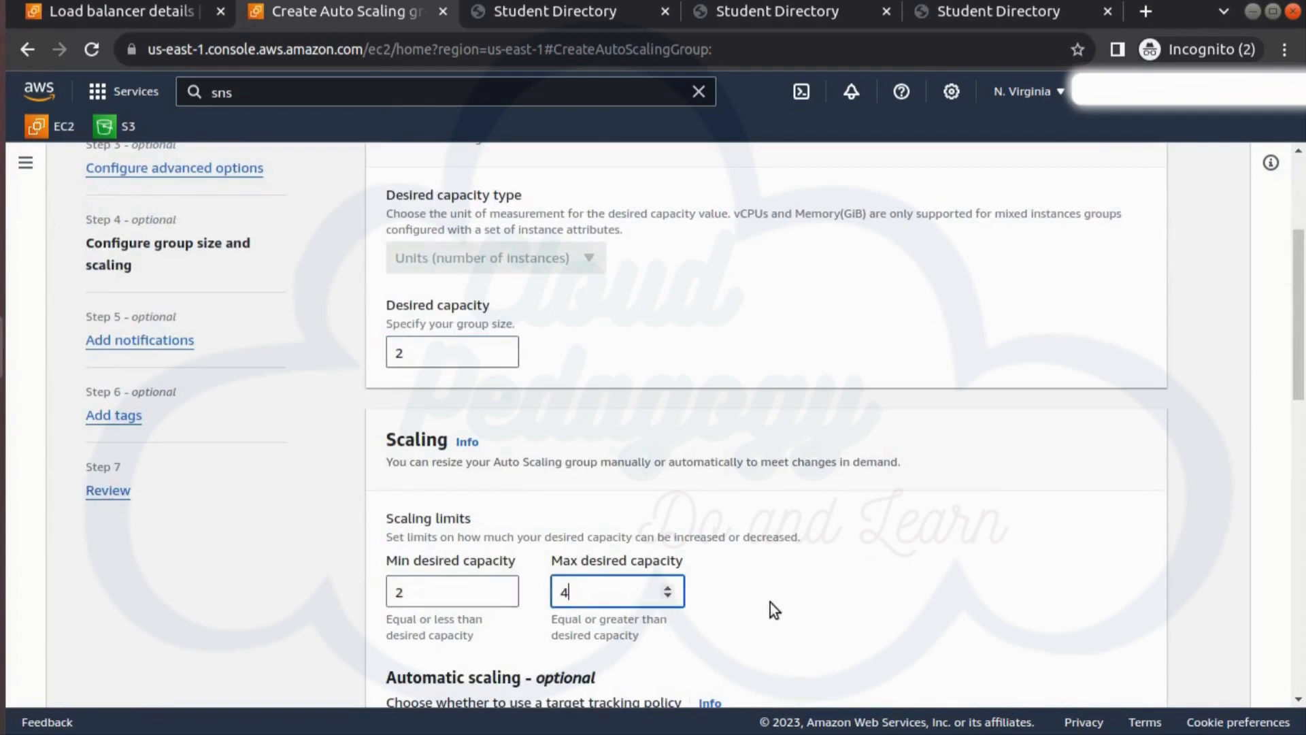
Use a target tracking scaling policy with target value 60 and instance warmup of 300 seconds, and continue to the notifications.
scroll(793, 611, "down", 2)
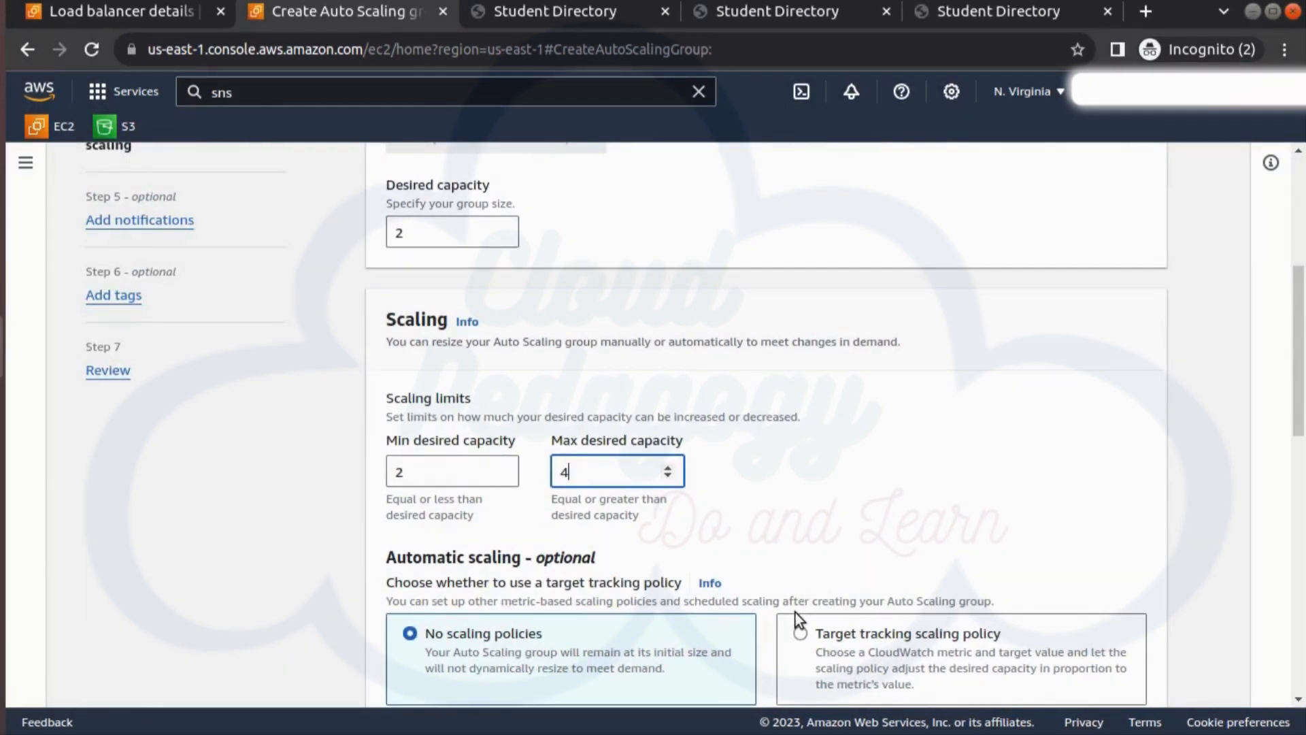
scroll(794, 612, "down", 3)
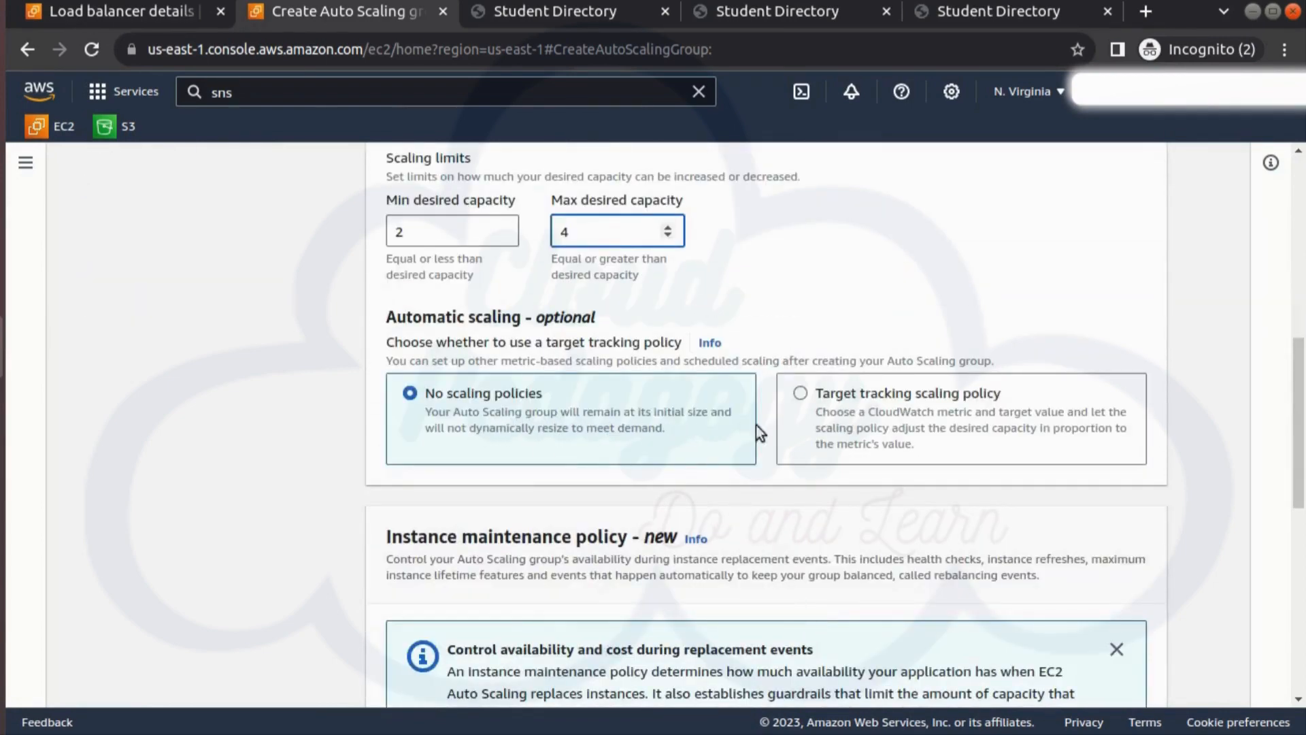
left_click(868, 394)
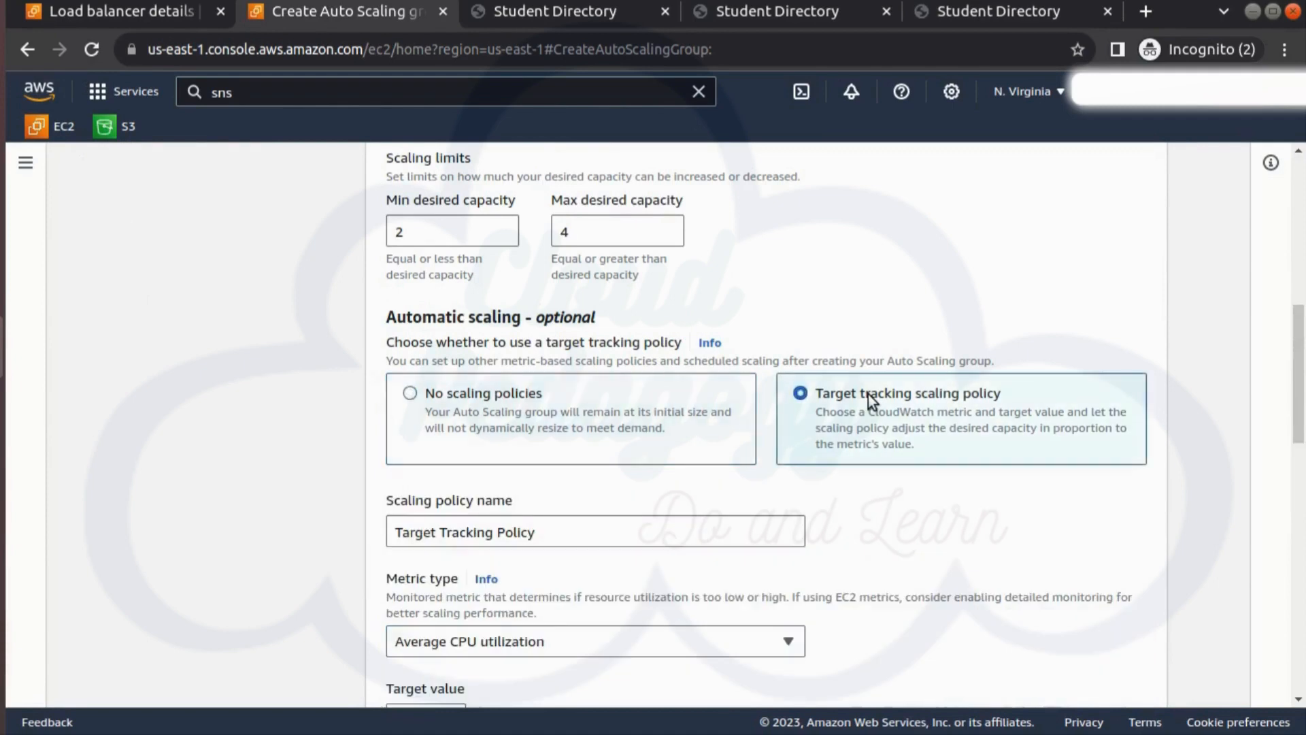
scroll(890, 529, "down", 3)
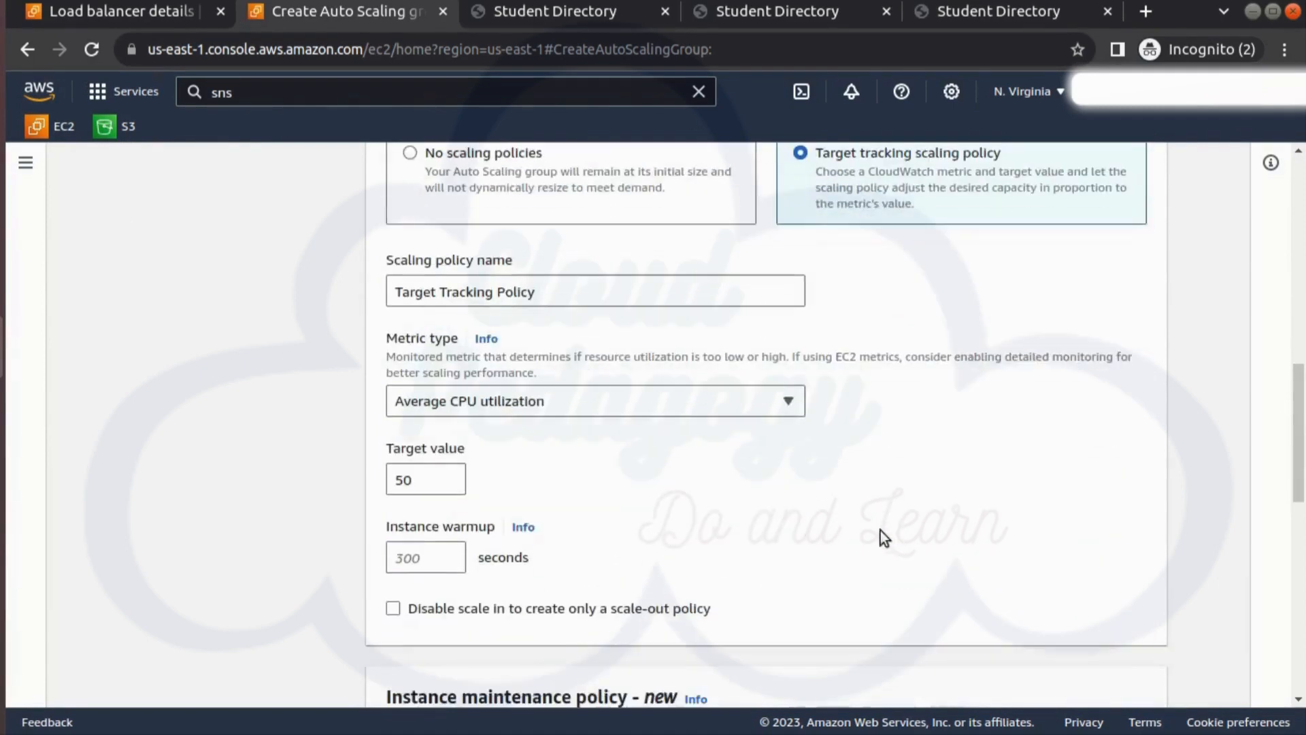
left_click_drag(437, 479, 363, 479)
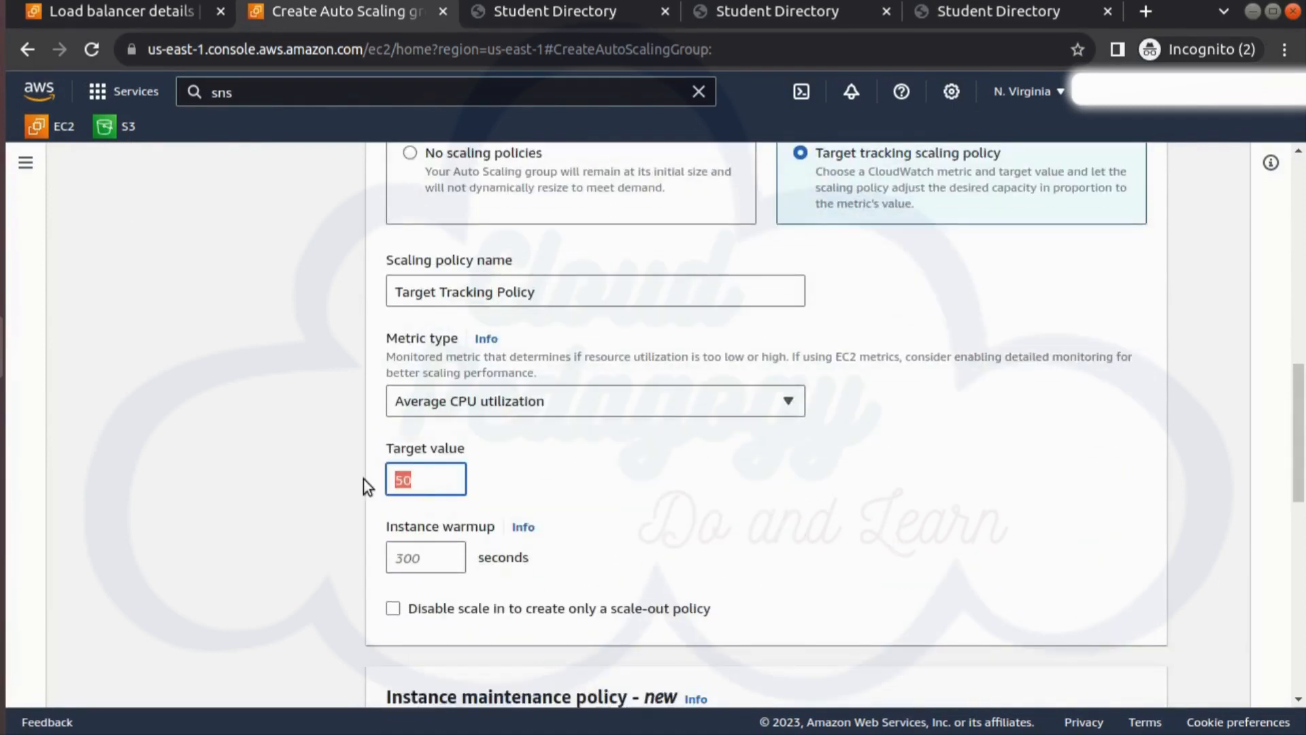
type("60")
left_click(441, 563)
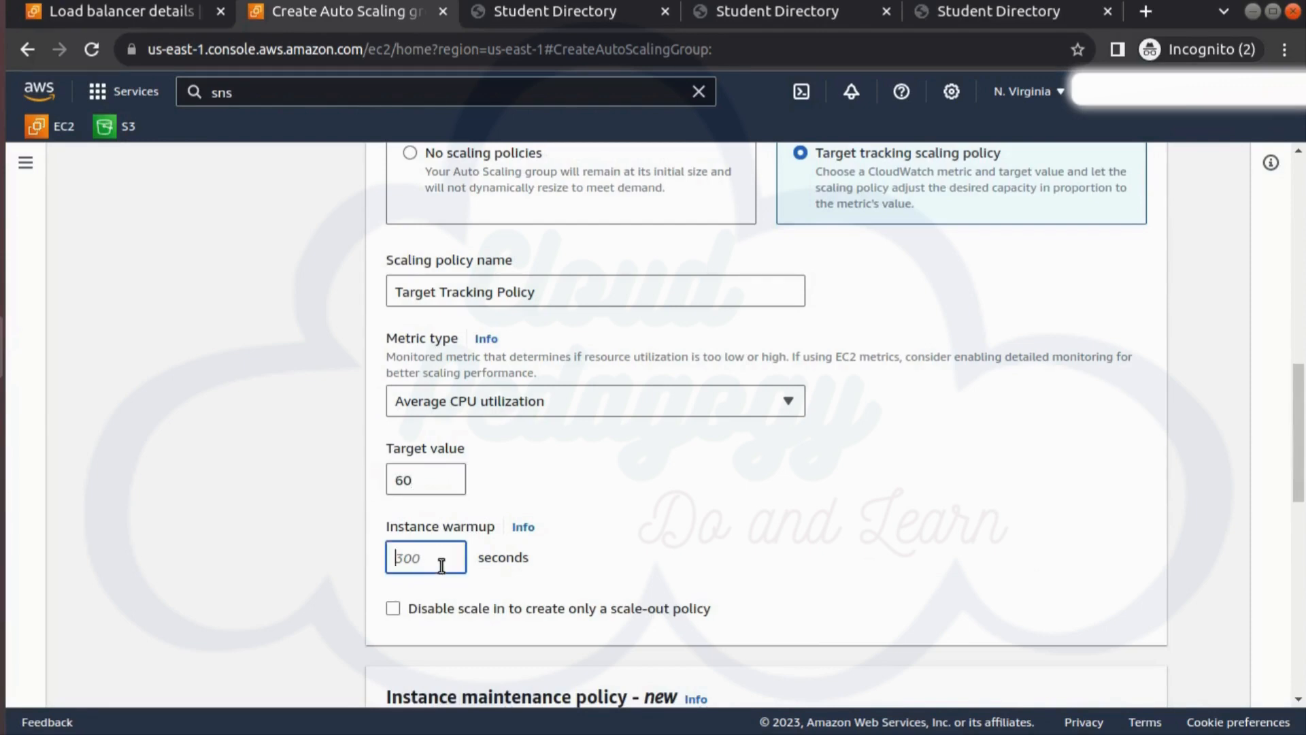
type("300")
scroll(589, 548, "down", 3)
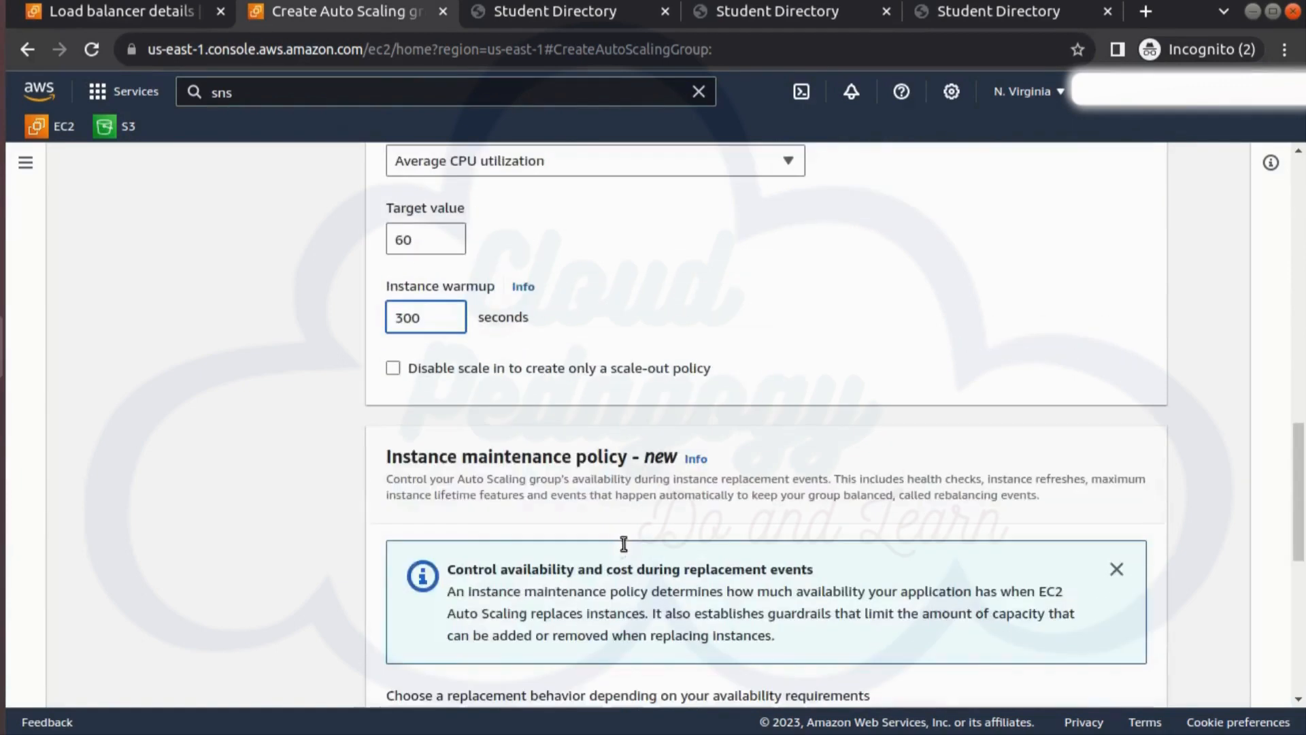
scroll(1236, 678, "down", 5)
scroll(1166, 671, "down", 3)
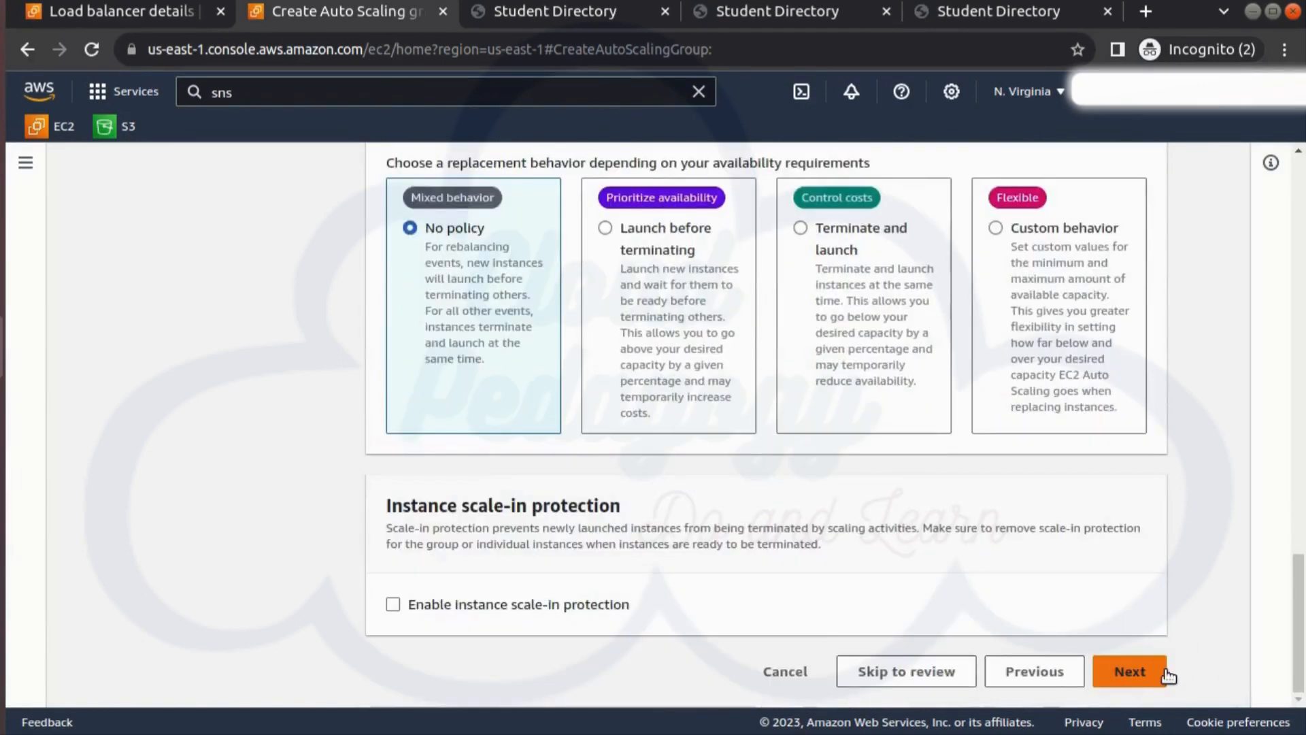
left_click(1149, 672)
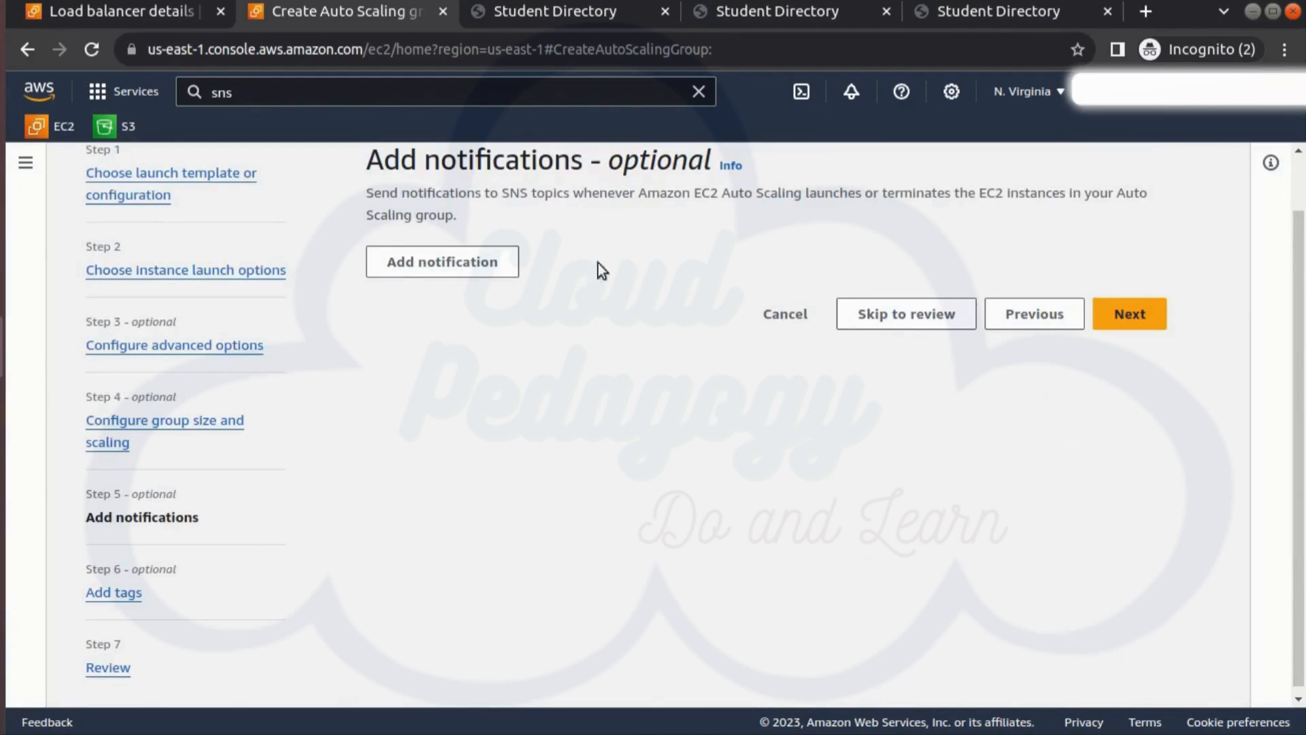
Add a notification that uses the SNS topic cp-atuoscale-topic and continue to the tags.
left_click(446, 269)
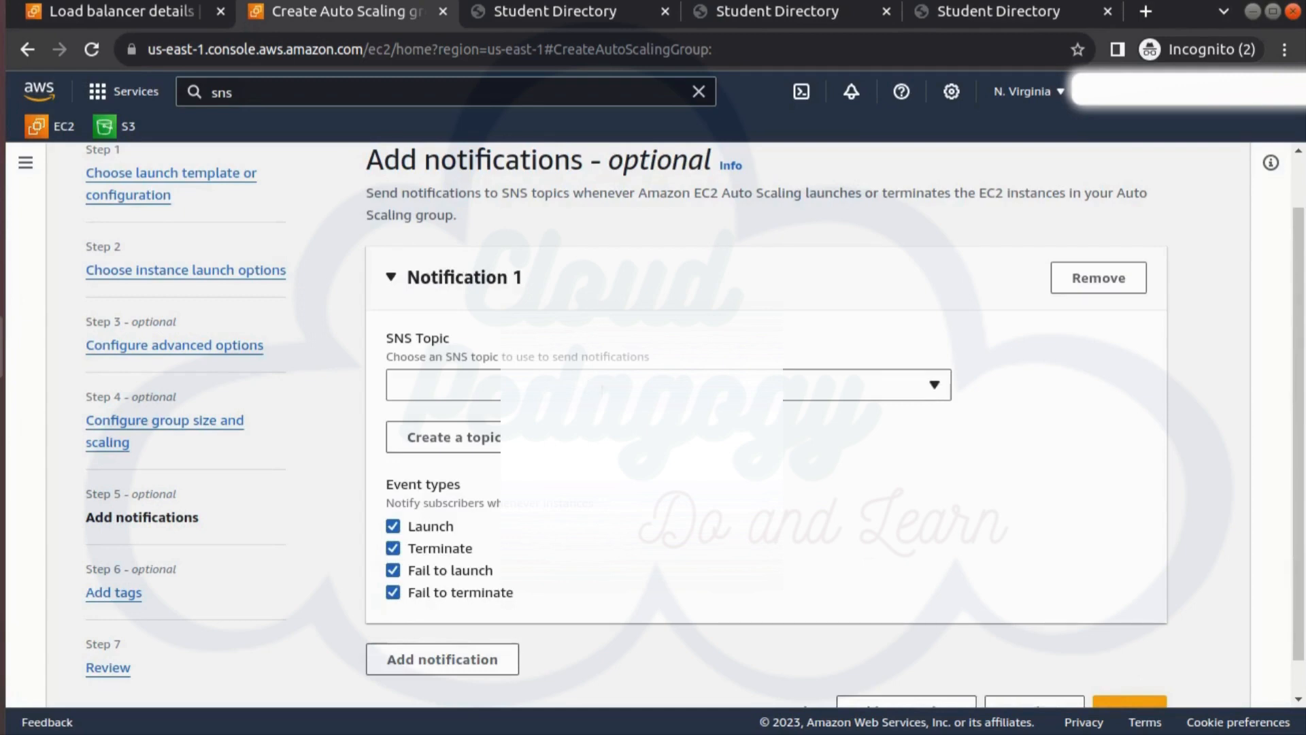
left_click(476, 385)
left_click(551, 452)
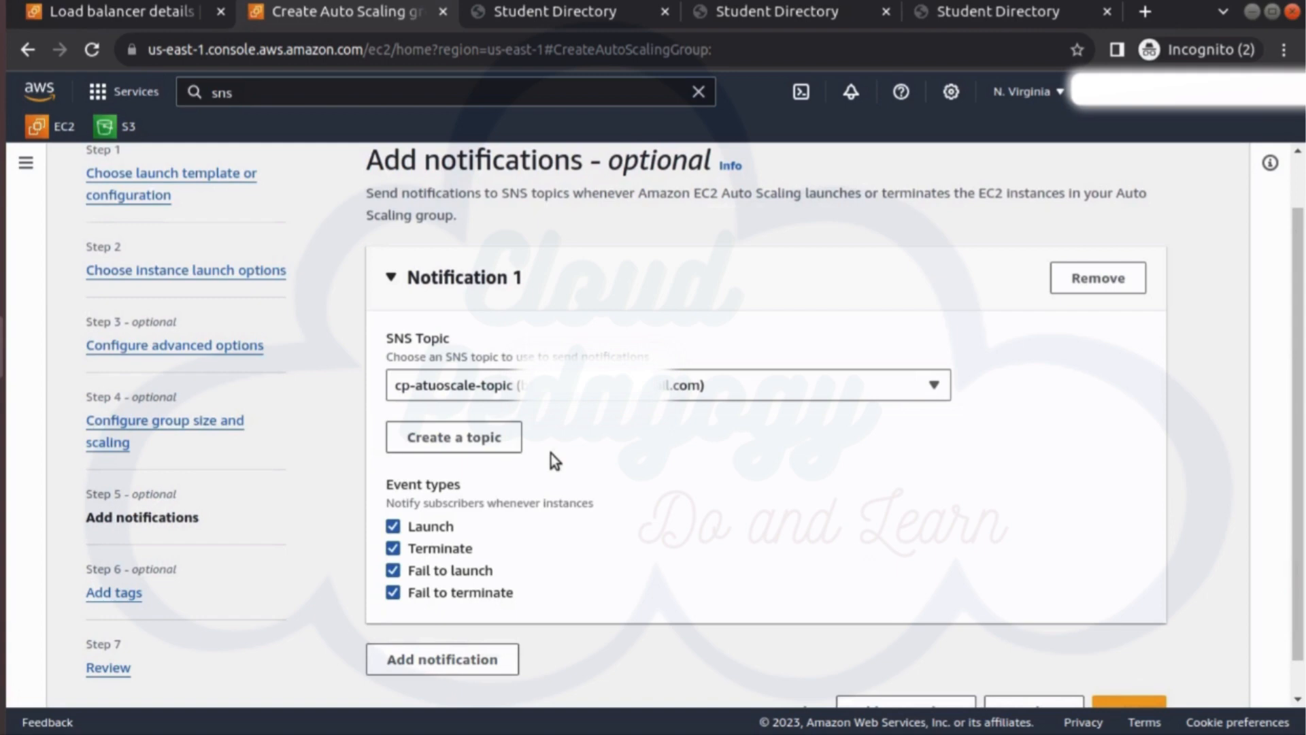
scroll(551, 454, "down", 1)
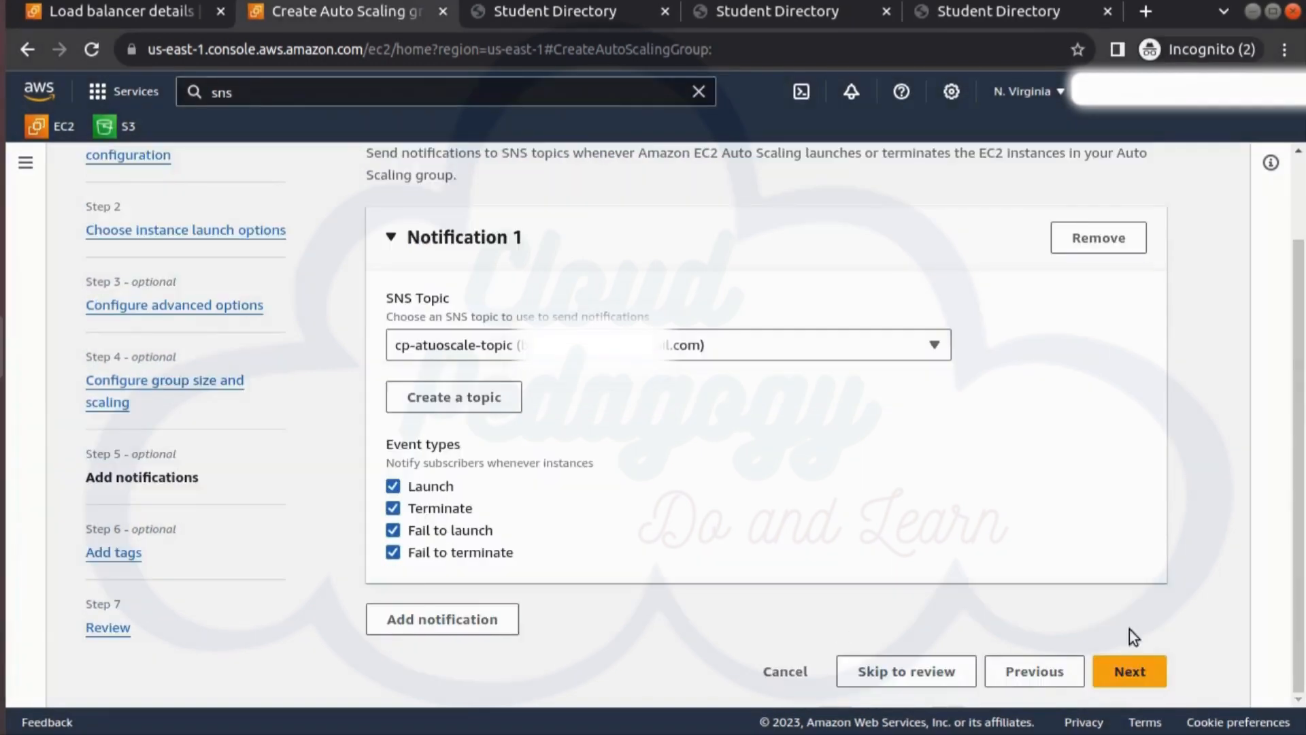
left_click(1148, 680)
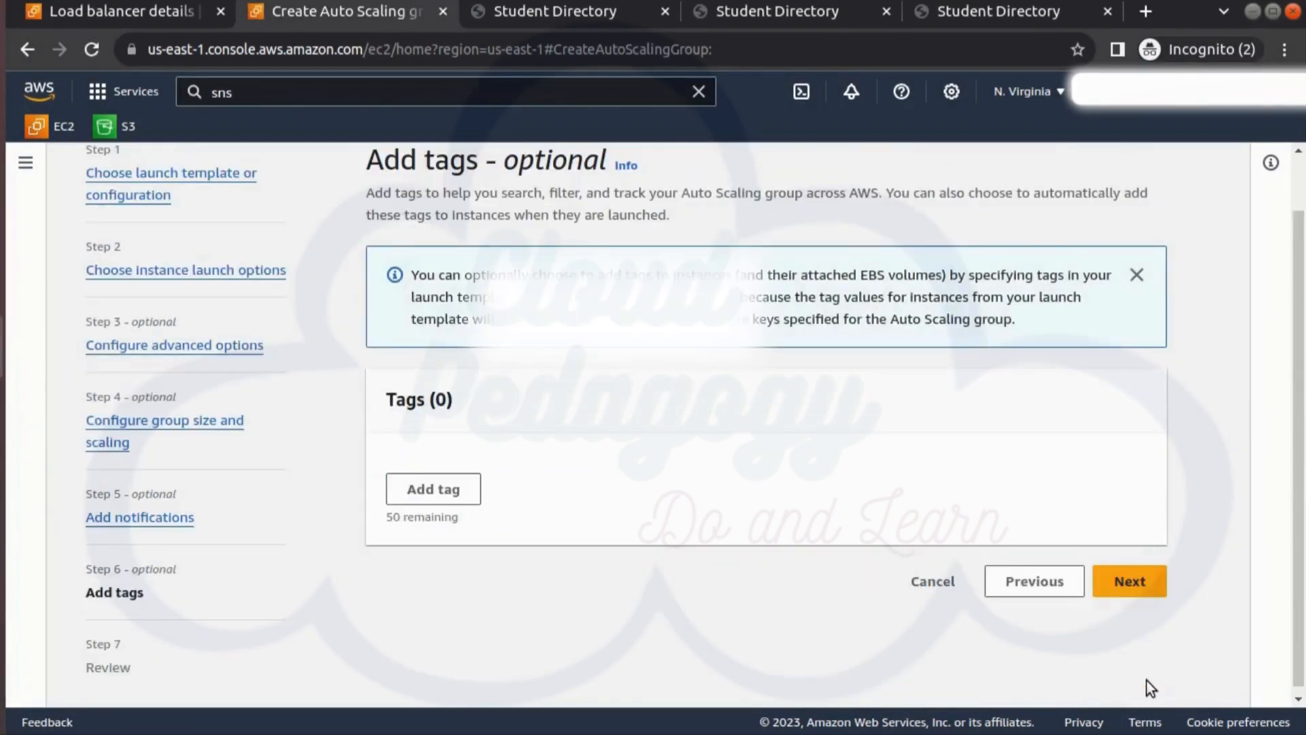
Create the Auto Scaling group cp-student-asg without tags and open its details.
left_click(1155, 583)
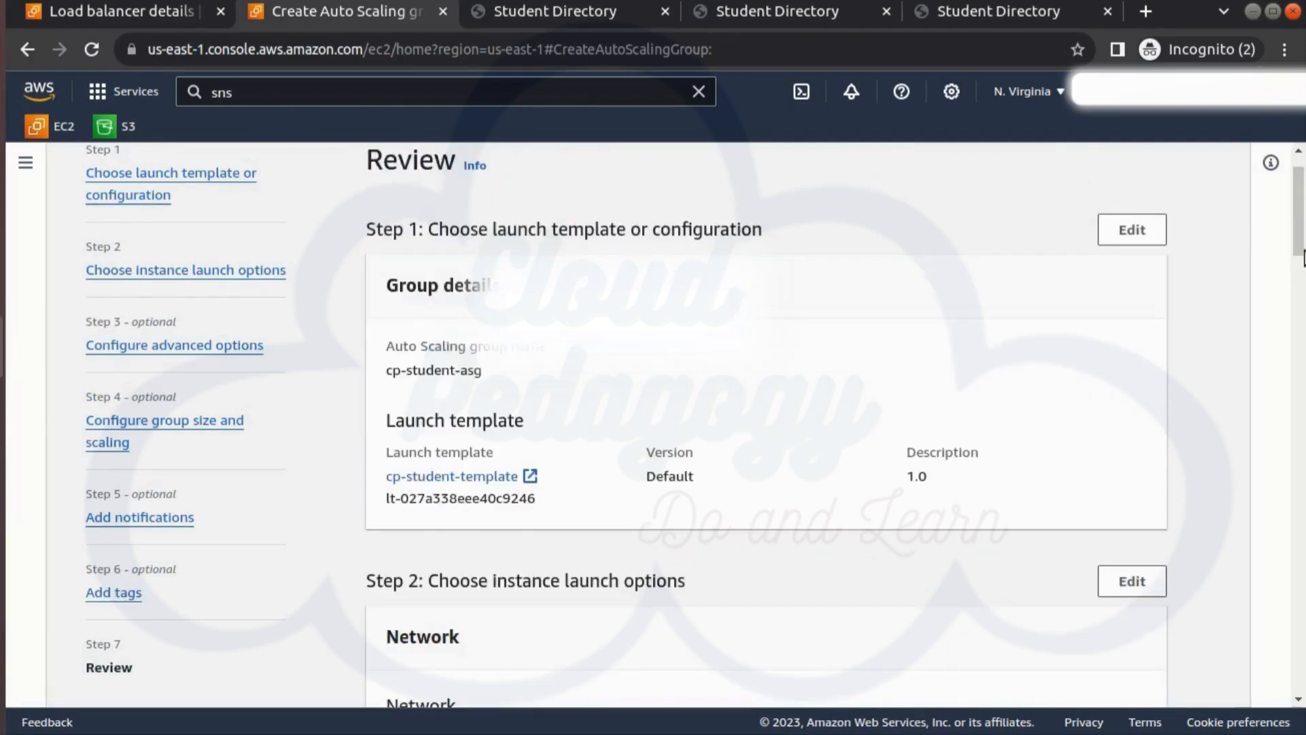
scroll(1247, 461, "down", 15)
scroll(766, 422, "down", 3)
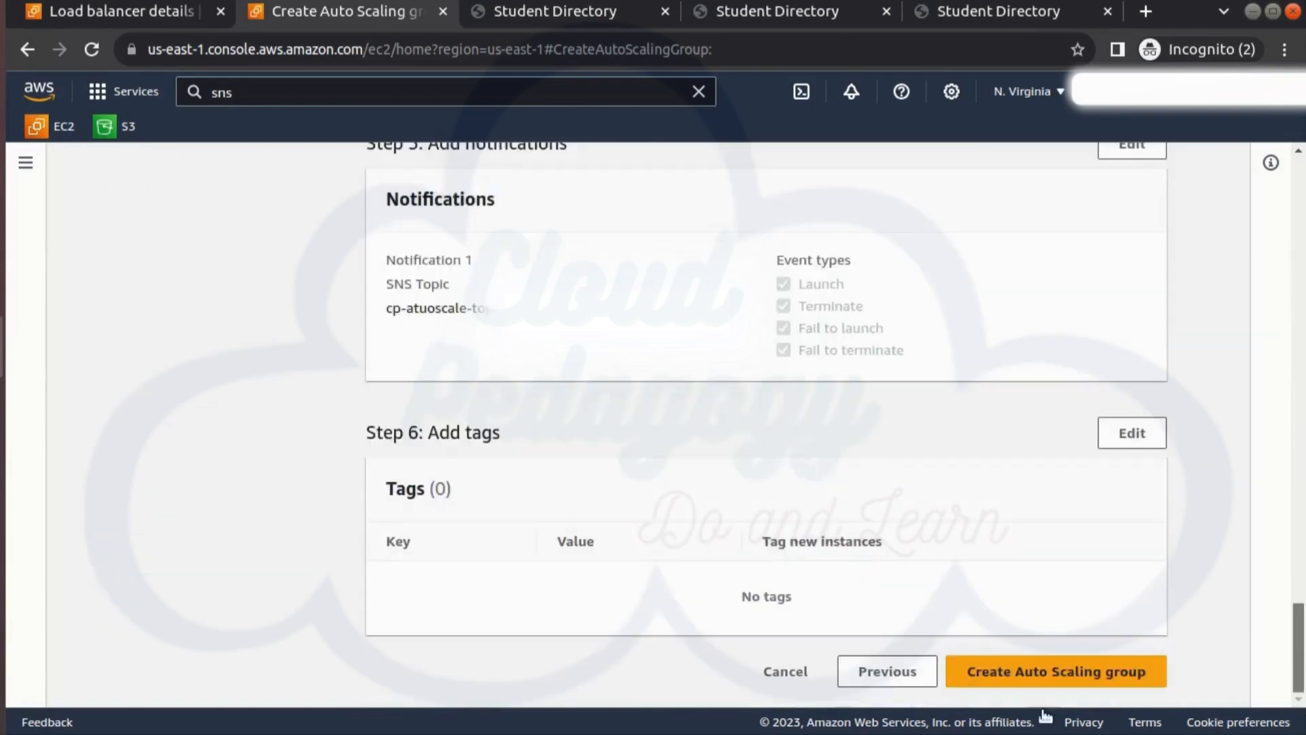
left_click(997, 674)
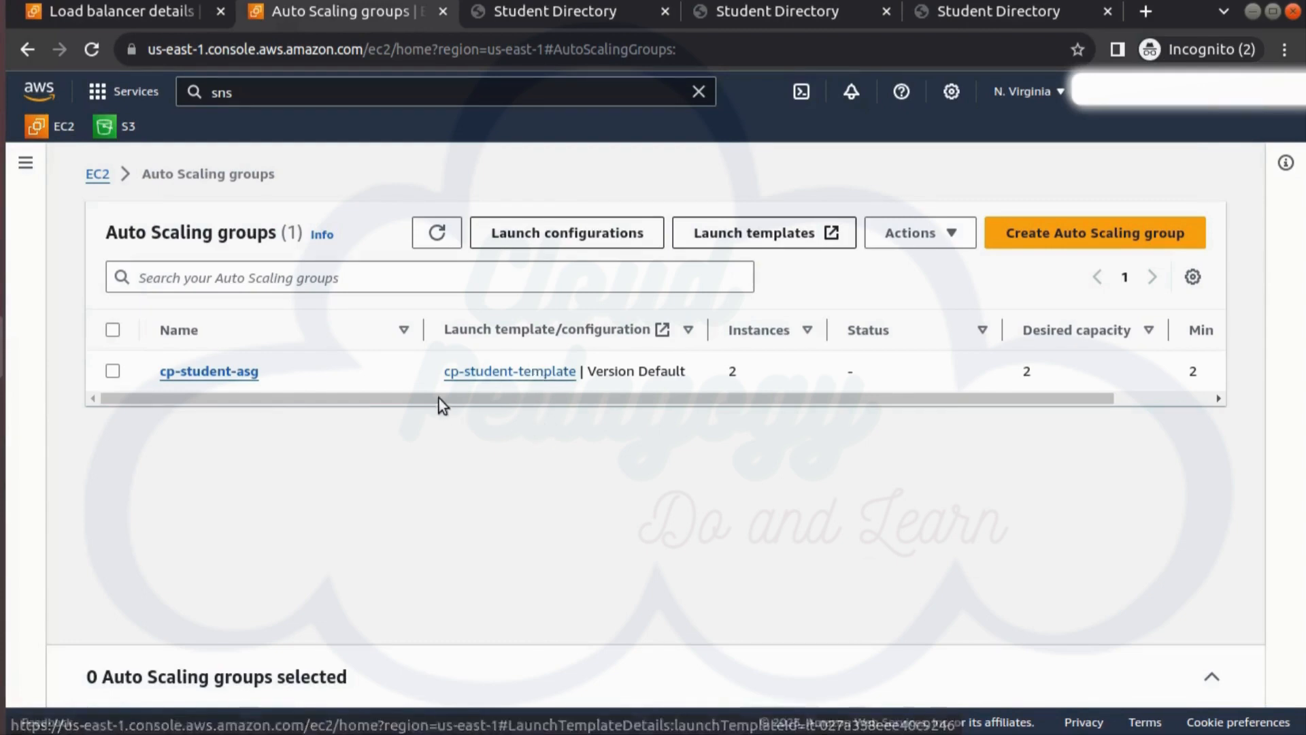
left_click_drag(464, 400, 407, 417)
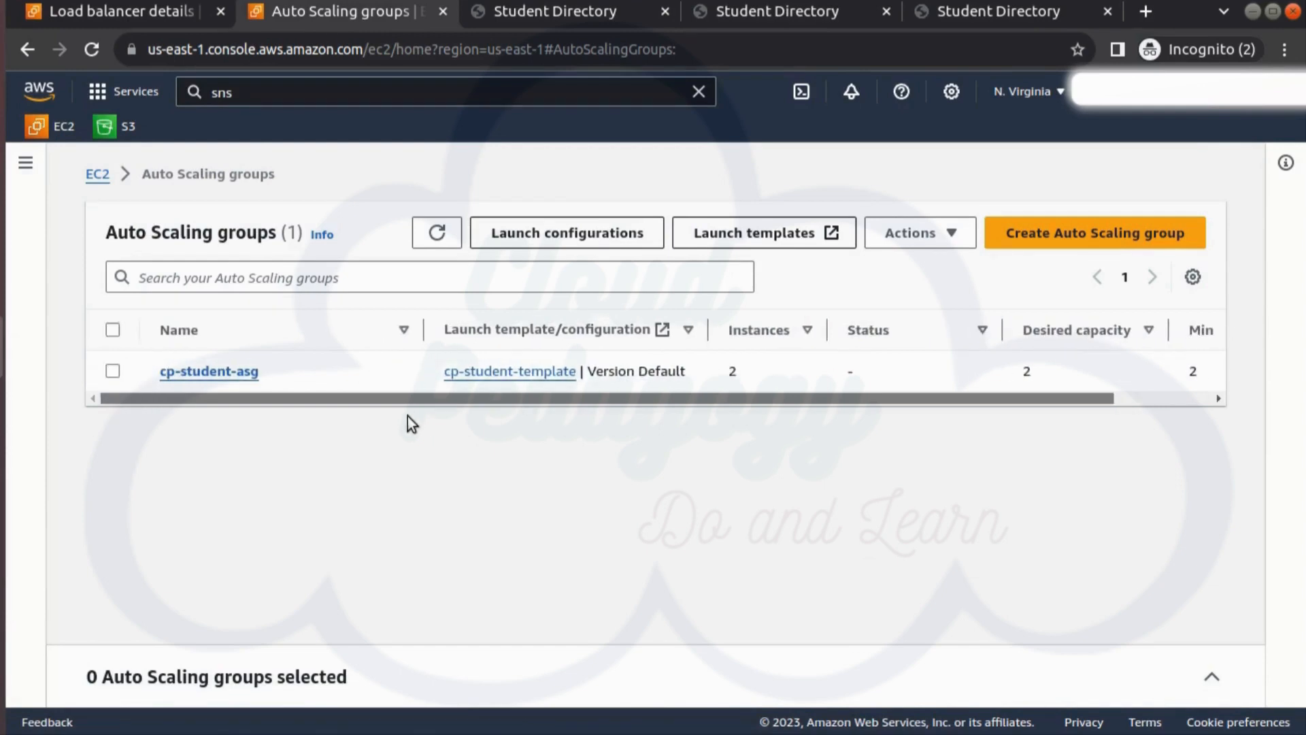
left_click(232, 377)
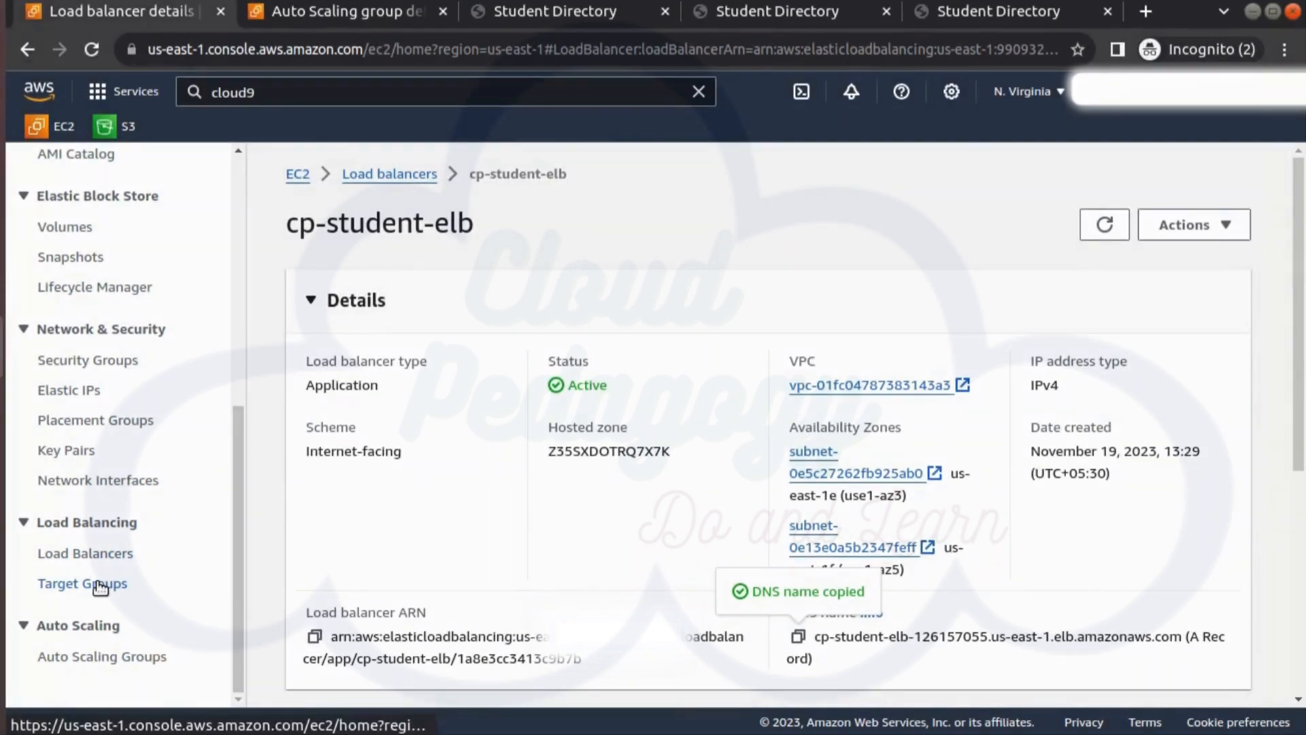
Refresh the registered targets of the target group cp-student-tg and widen the columns to read the health status details.
left_click(100, 585)
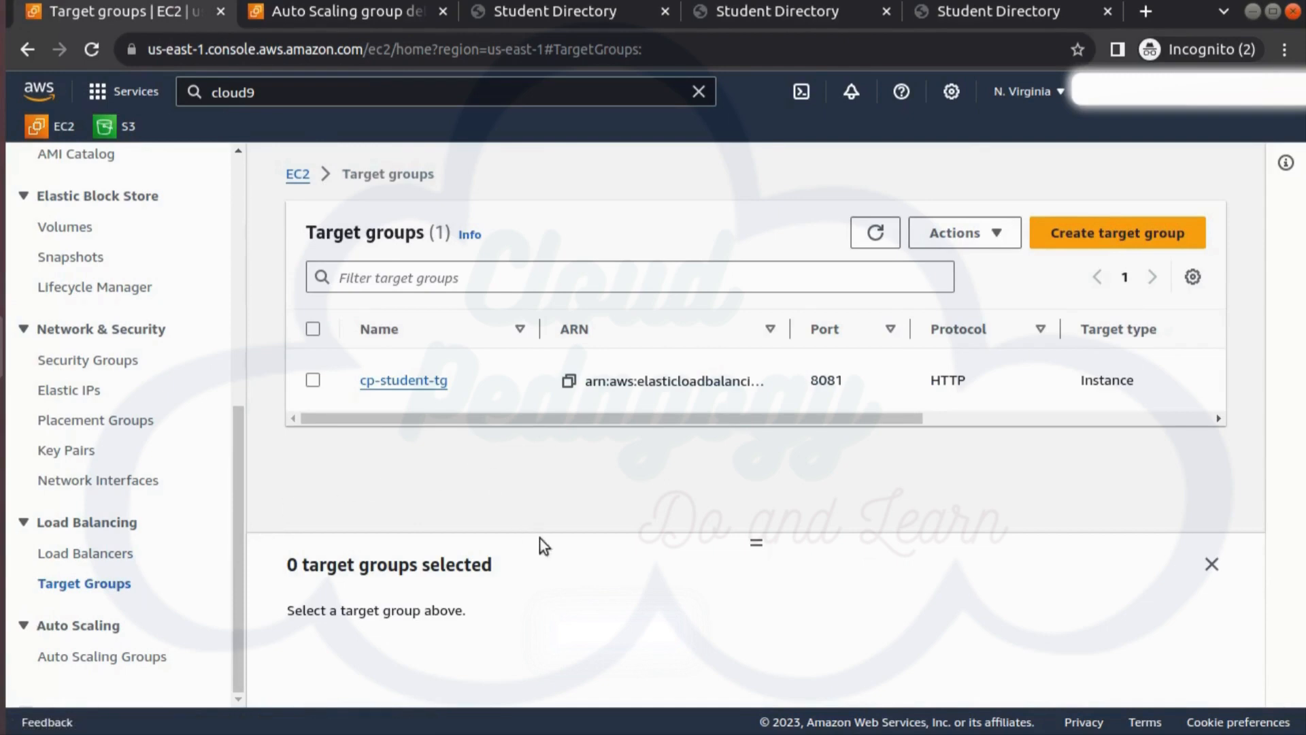
left_click(411, 380)
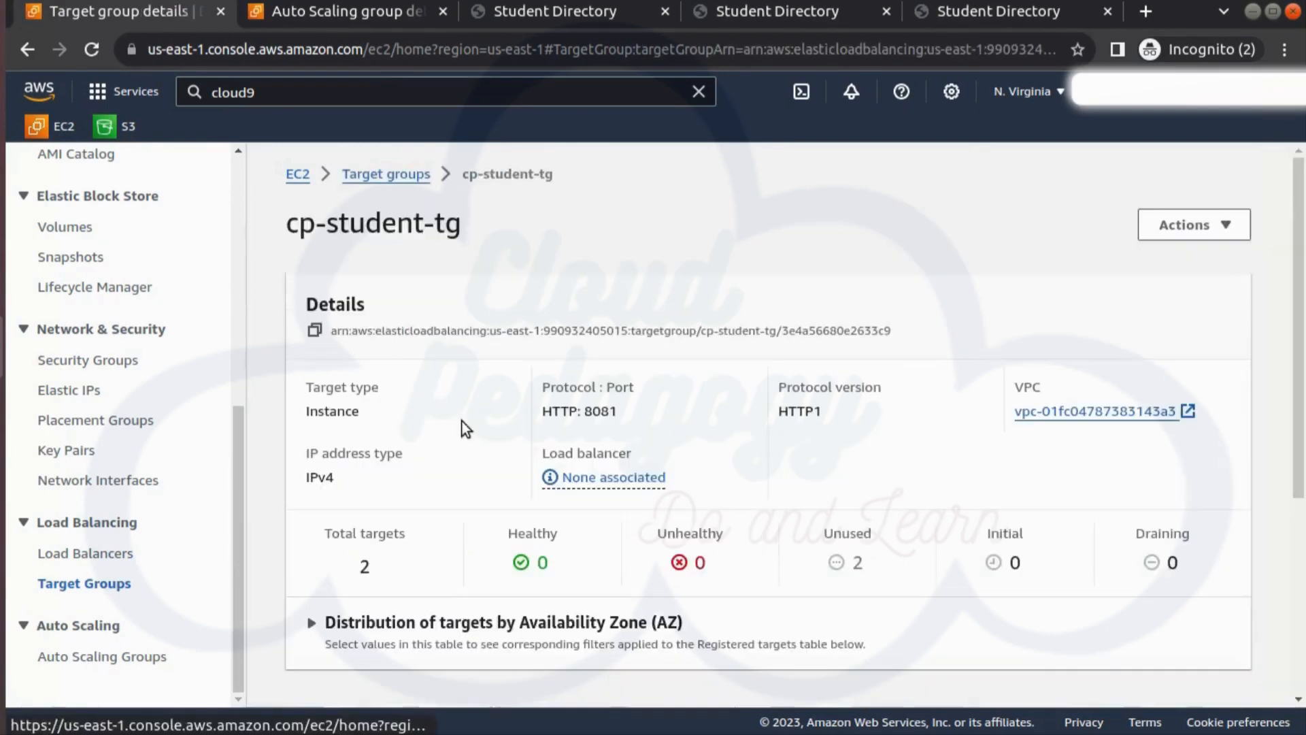
scroll(565, 541, "down", 5)
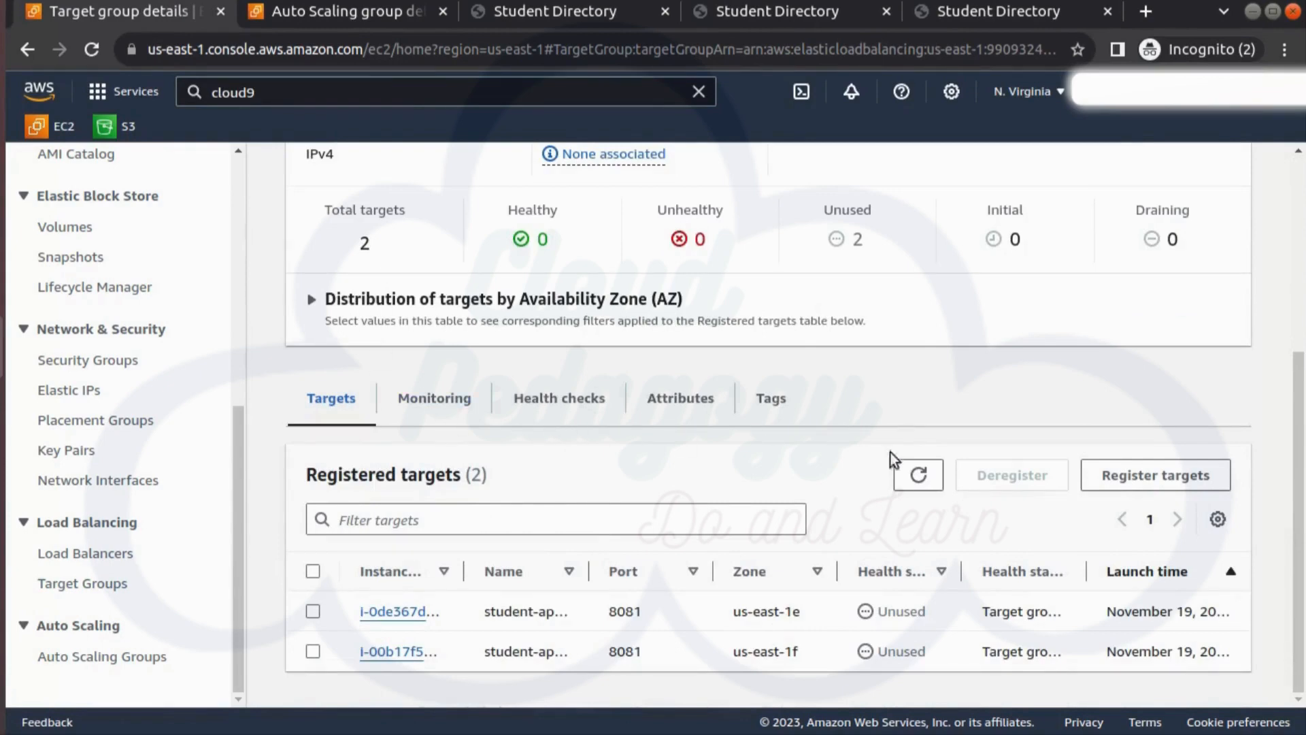
left_click(915, 475)
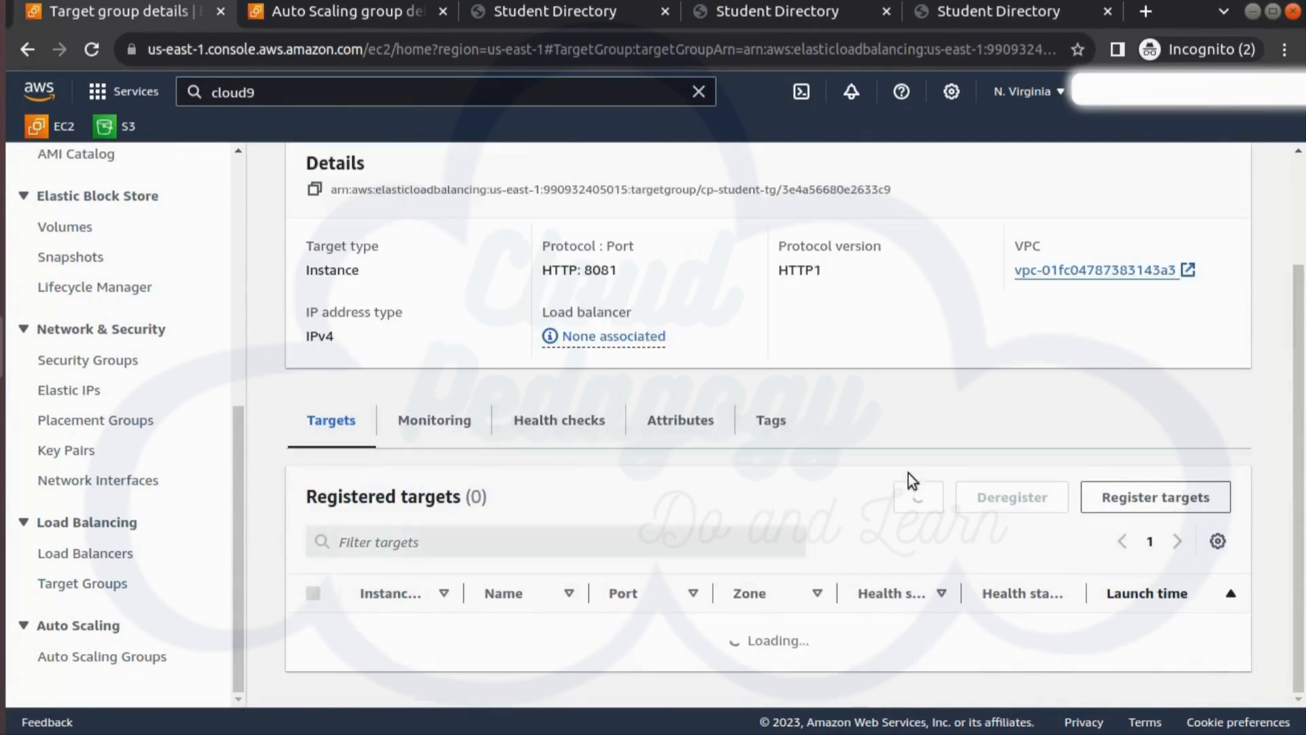
scroll(903, 517, "down", 1)
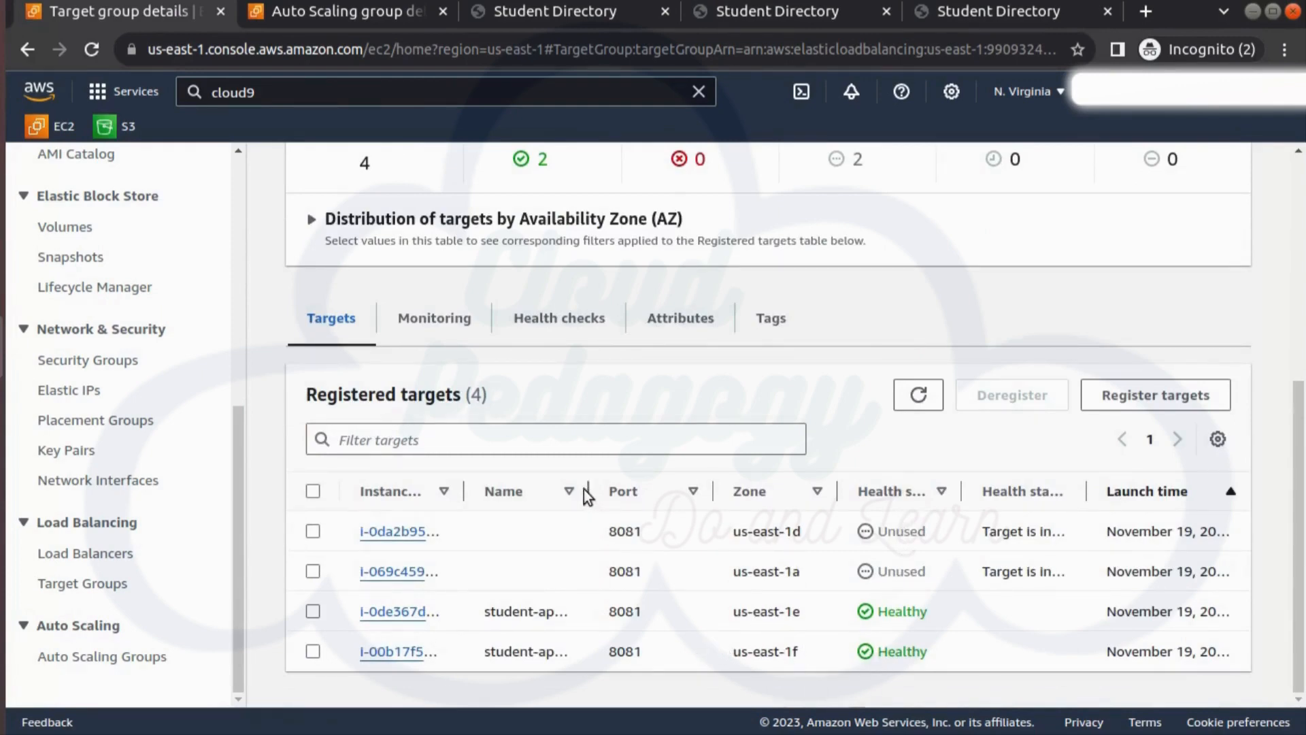
left_click_drag(588, 491, 645, 492)
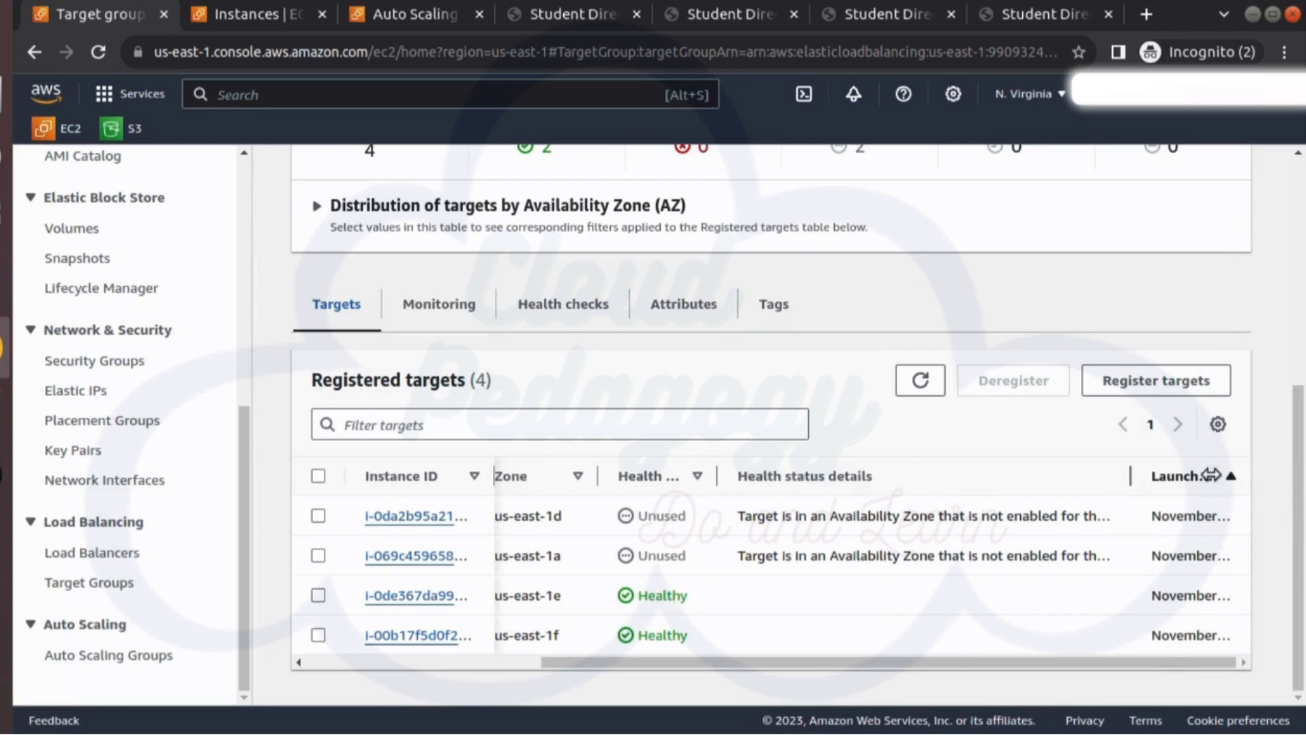
left_click_drag(1133, 477, 1239, 475)
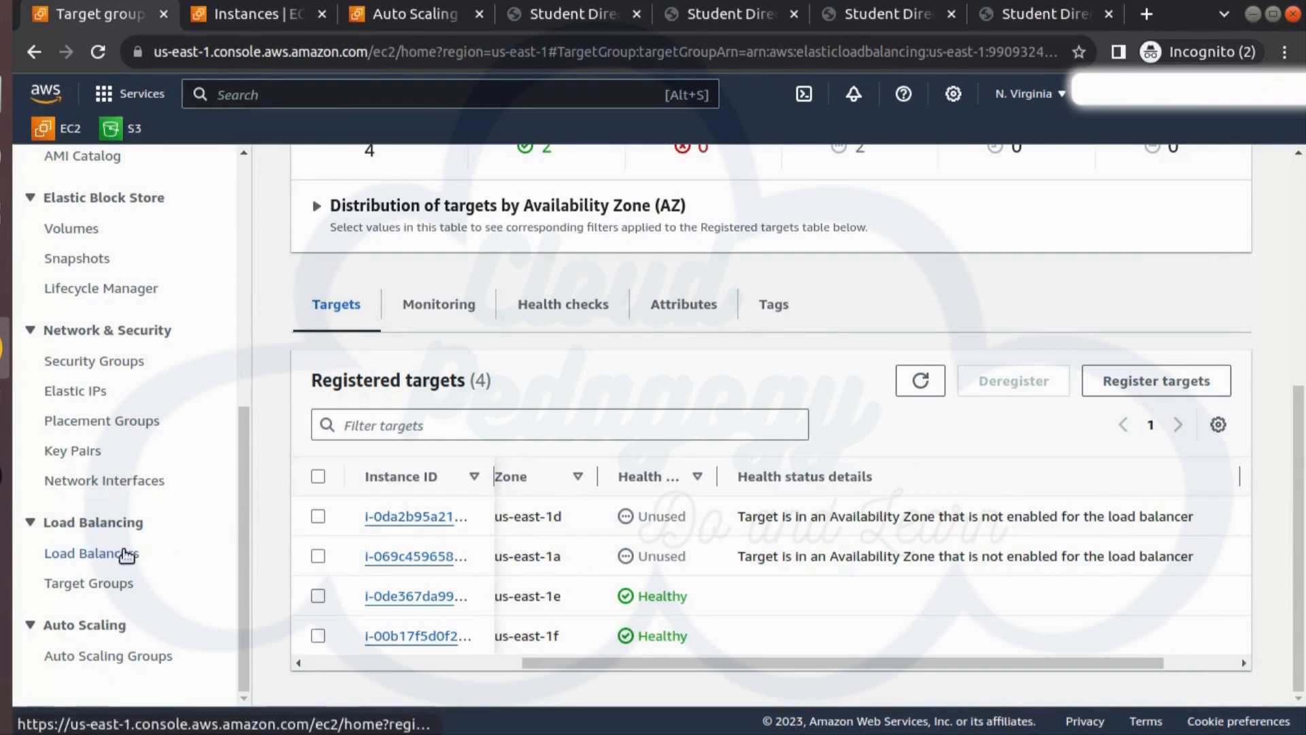
Open the subnet editing page from the network mapping of the load balancer cp-student-elb.
left_click(127, 556)
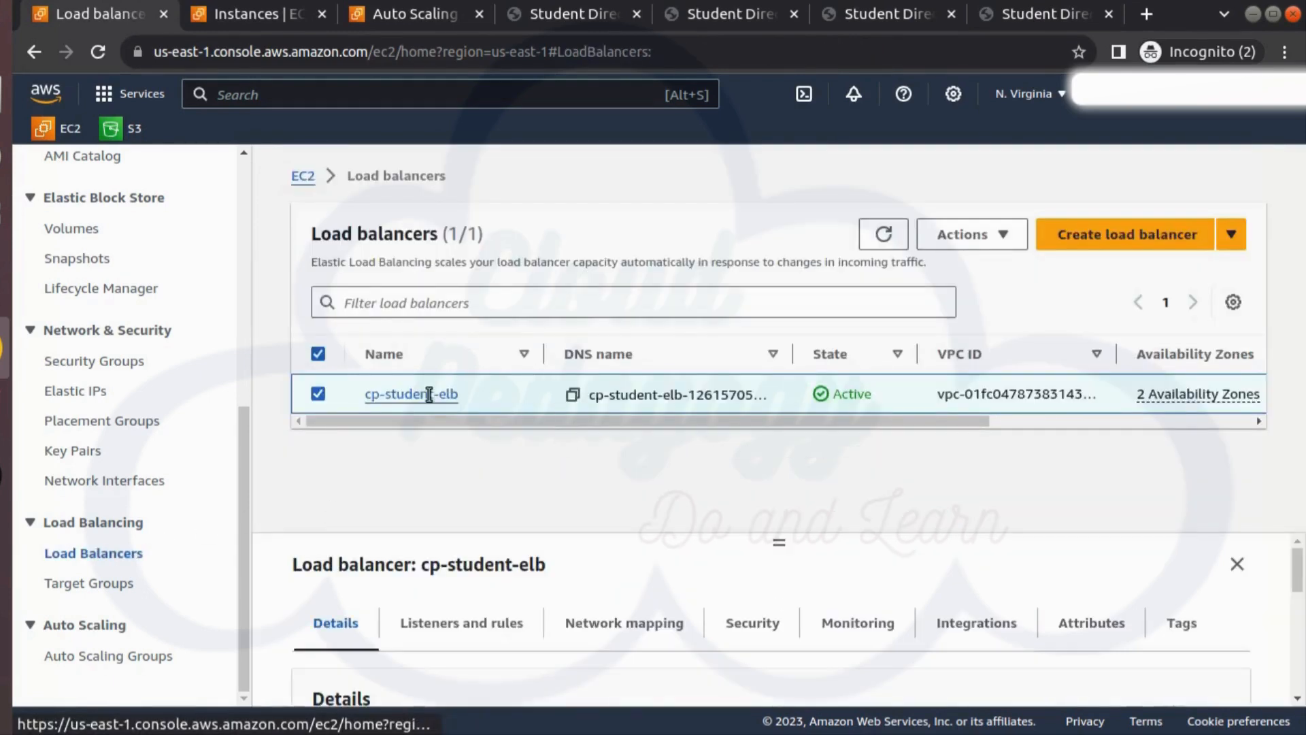
left_click(603, 624)
scroll(782, 605, "down", 3)
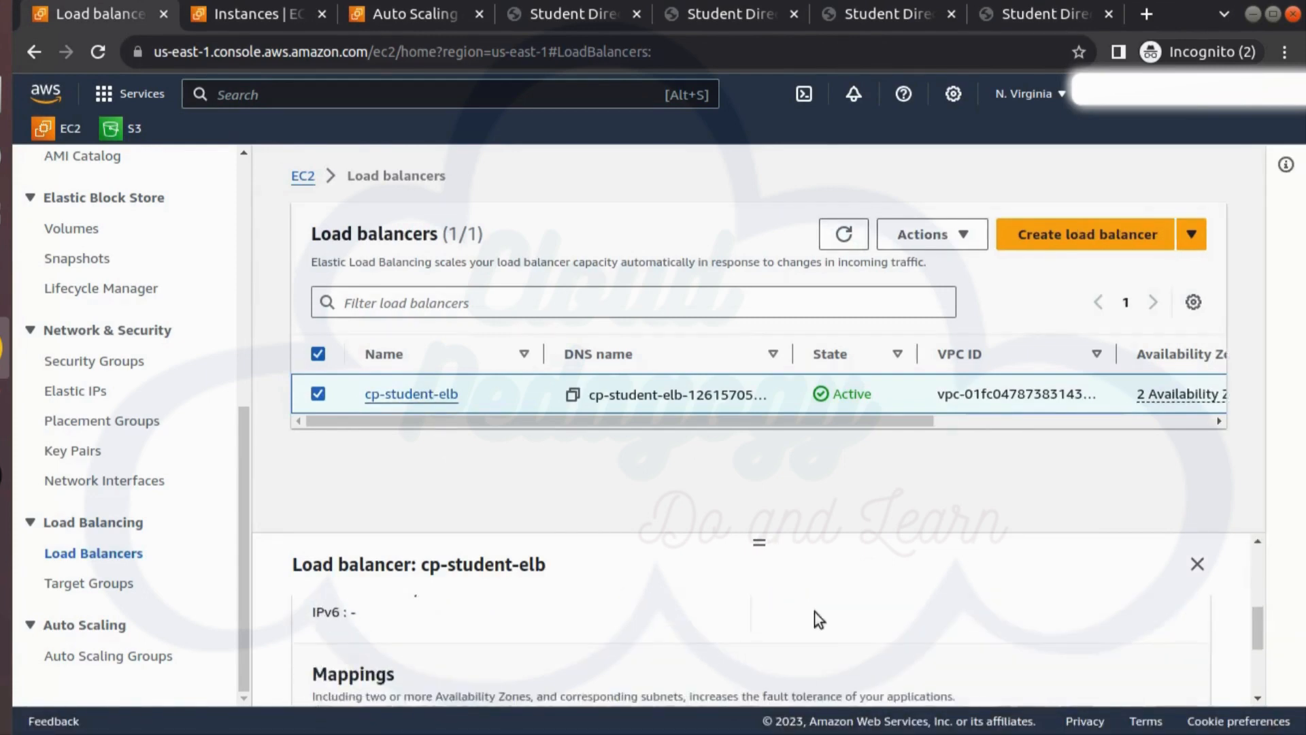
scroll(810, 612, "up", 3)
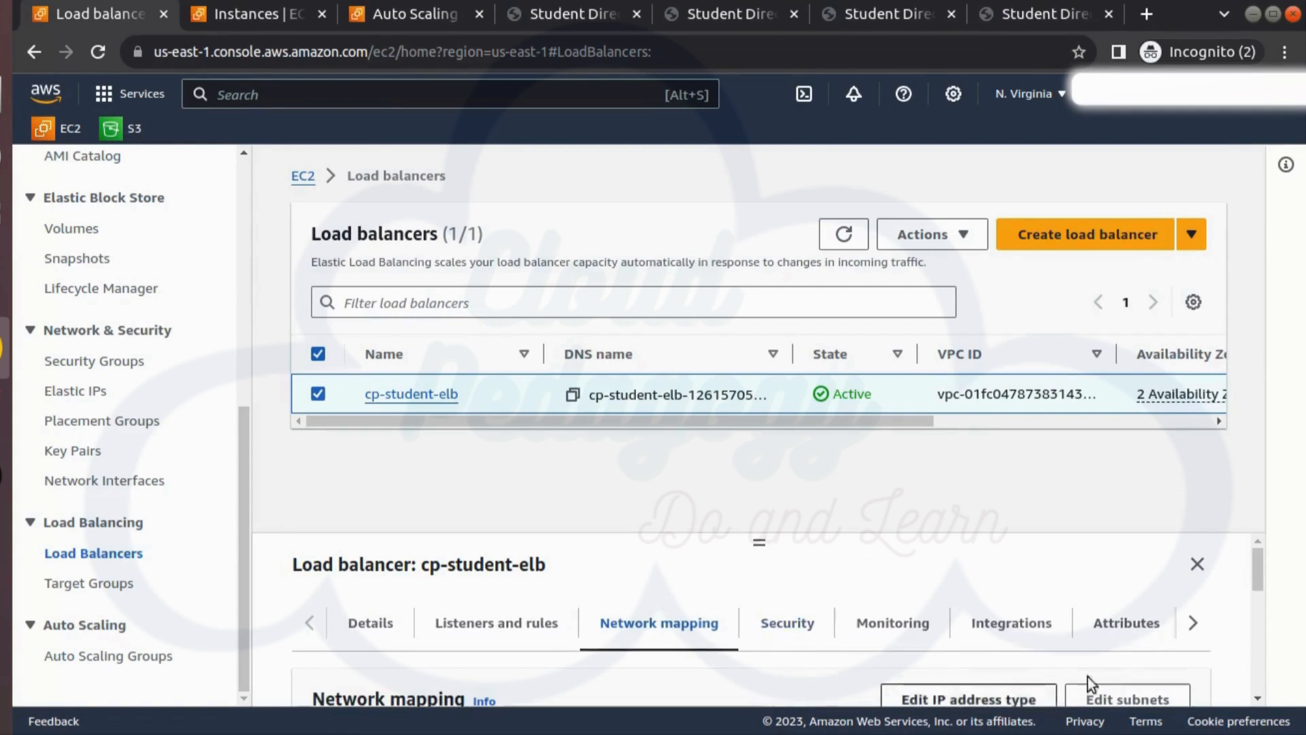
left_click_drag(1264, 565, 1263, 594)
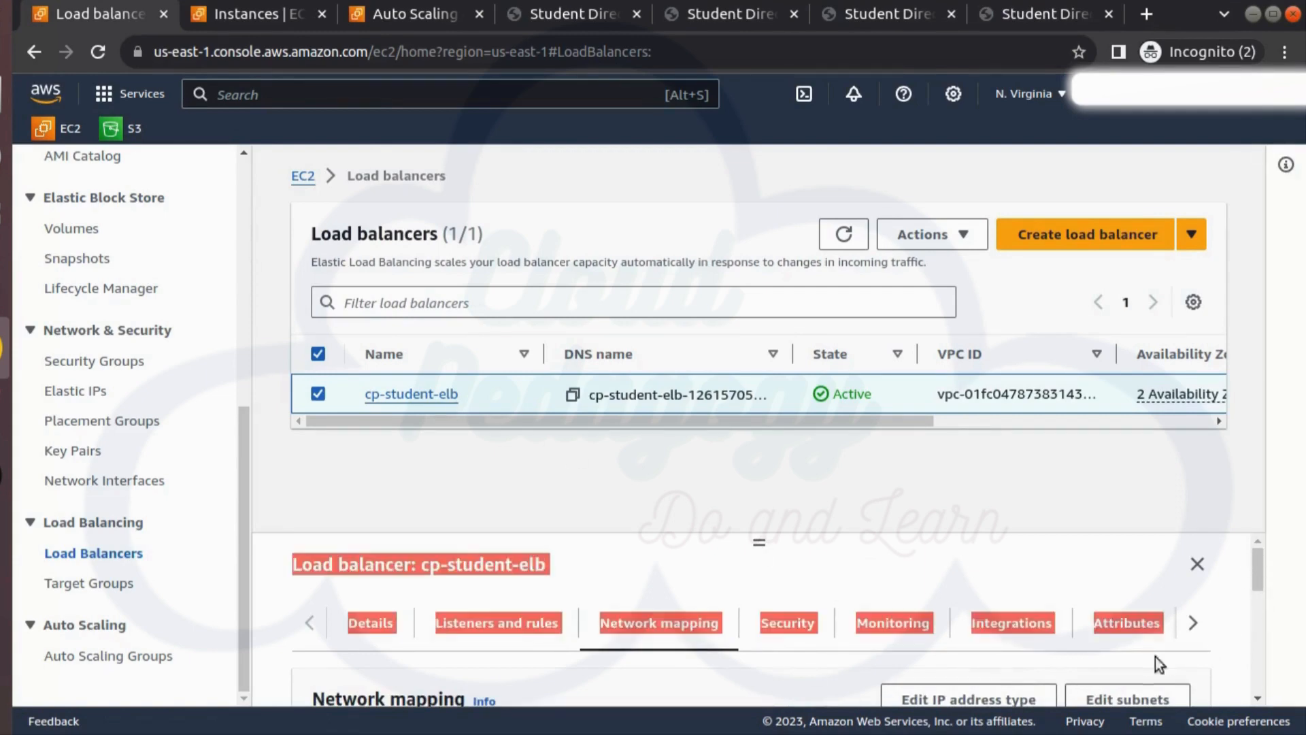
left_click(1069, 573)
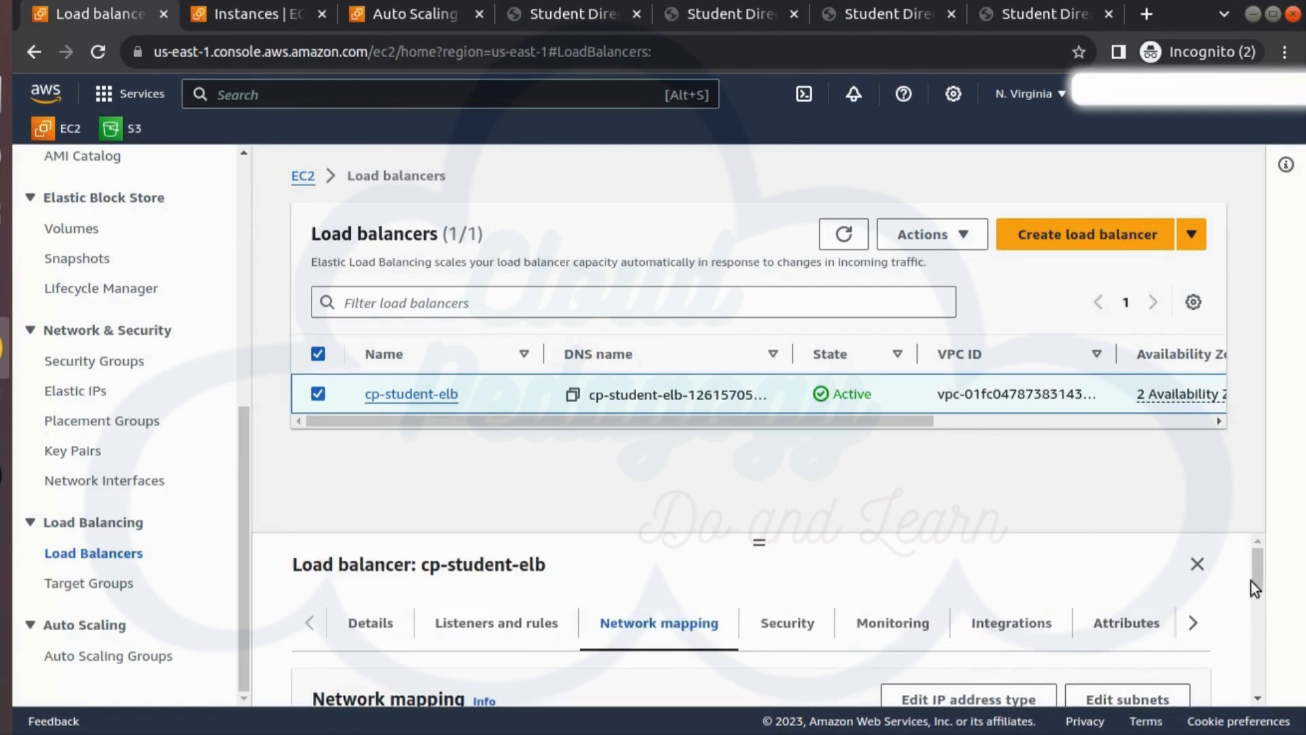
scroll(1256, 589, "down", 2)
left_click(1152, 625)
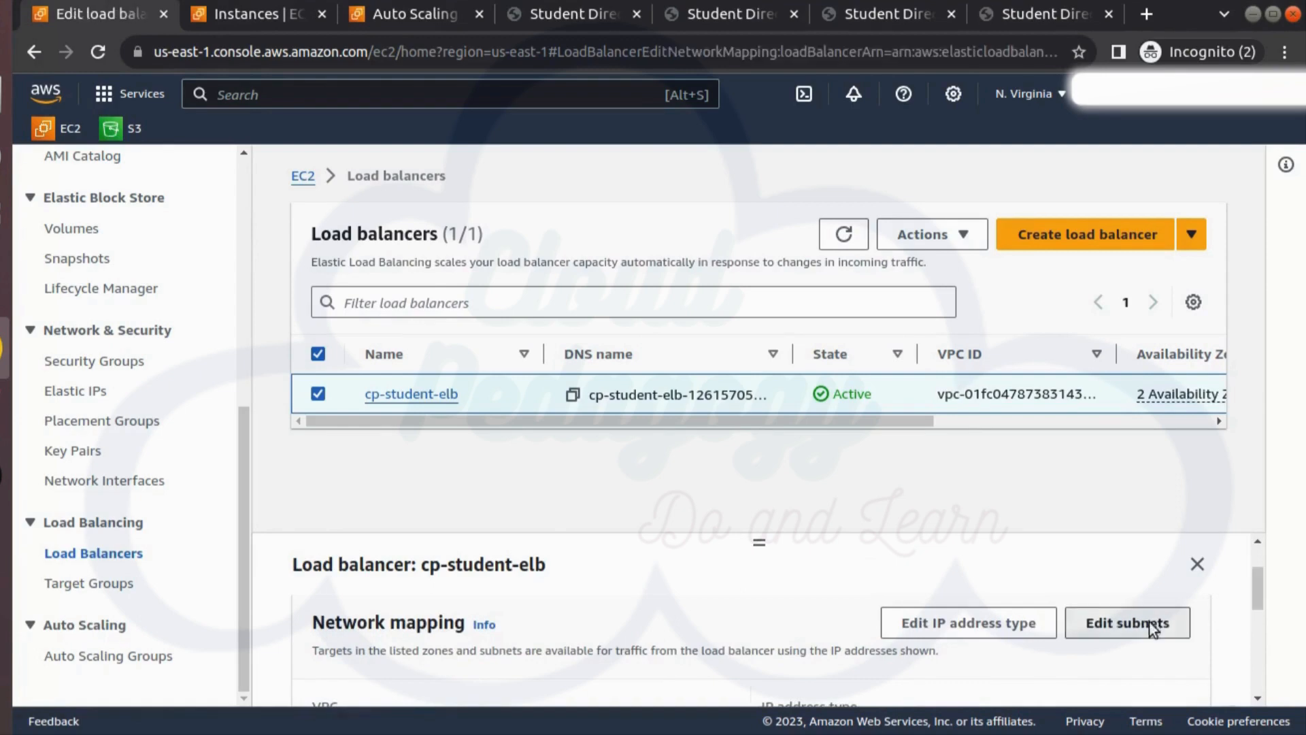
Enable the Availability Zones us-east-1a, us-east-1b, us-east-1c and us-east-1d for the load balancer and save the subnet changes.
scroll(667, 549, "down", 2)
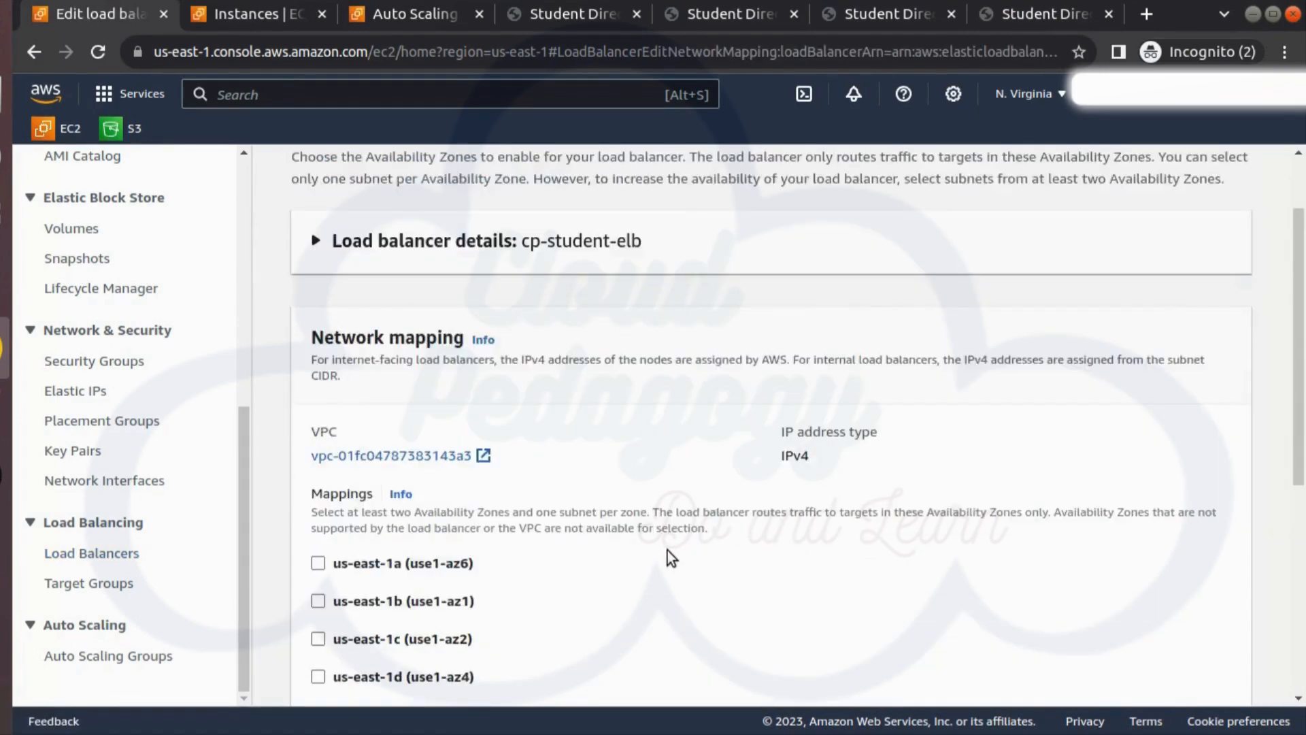
scroll(667, 550, "down", 3)
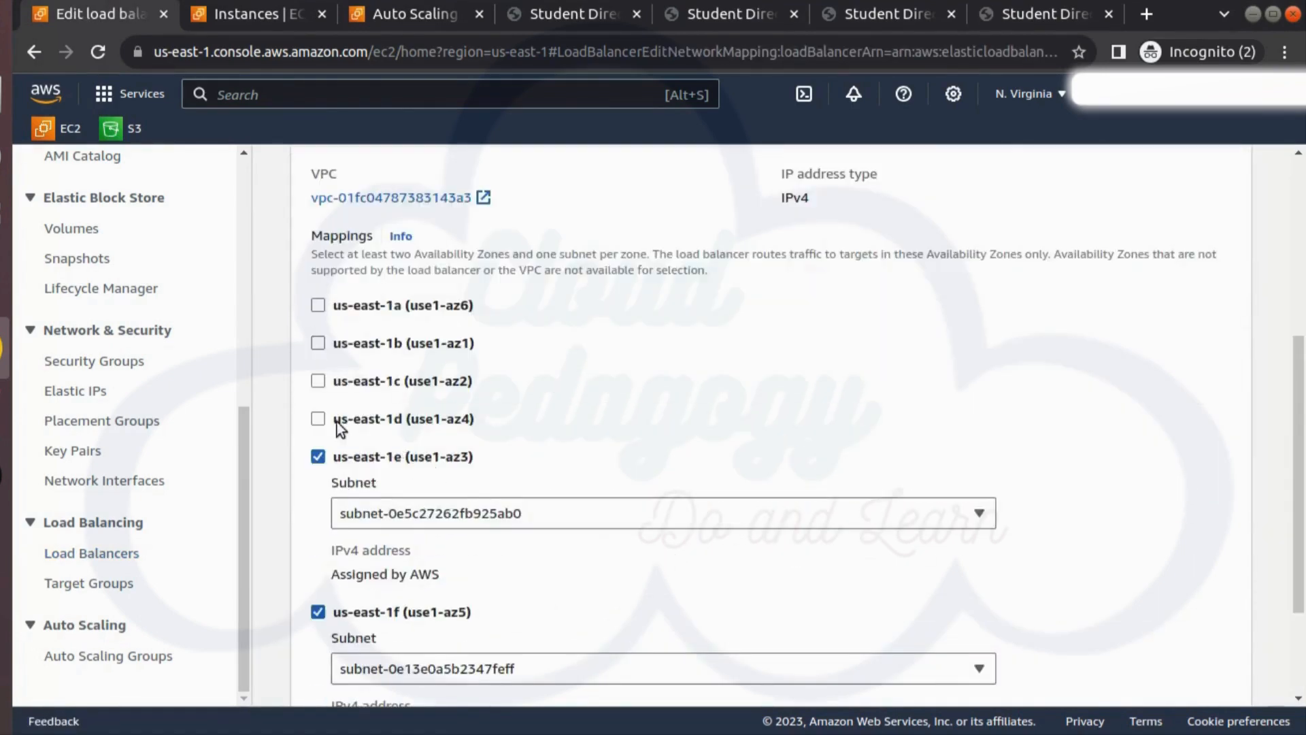
left_click(318, 418)
left_click(316, 381)
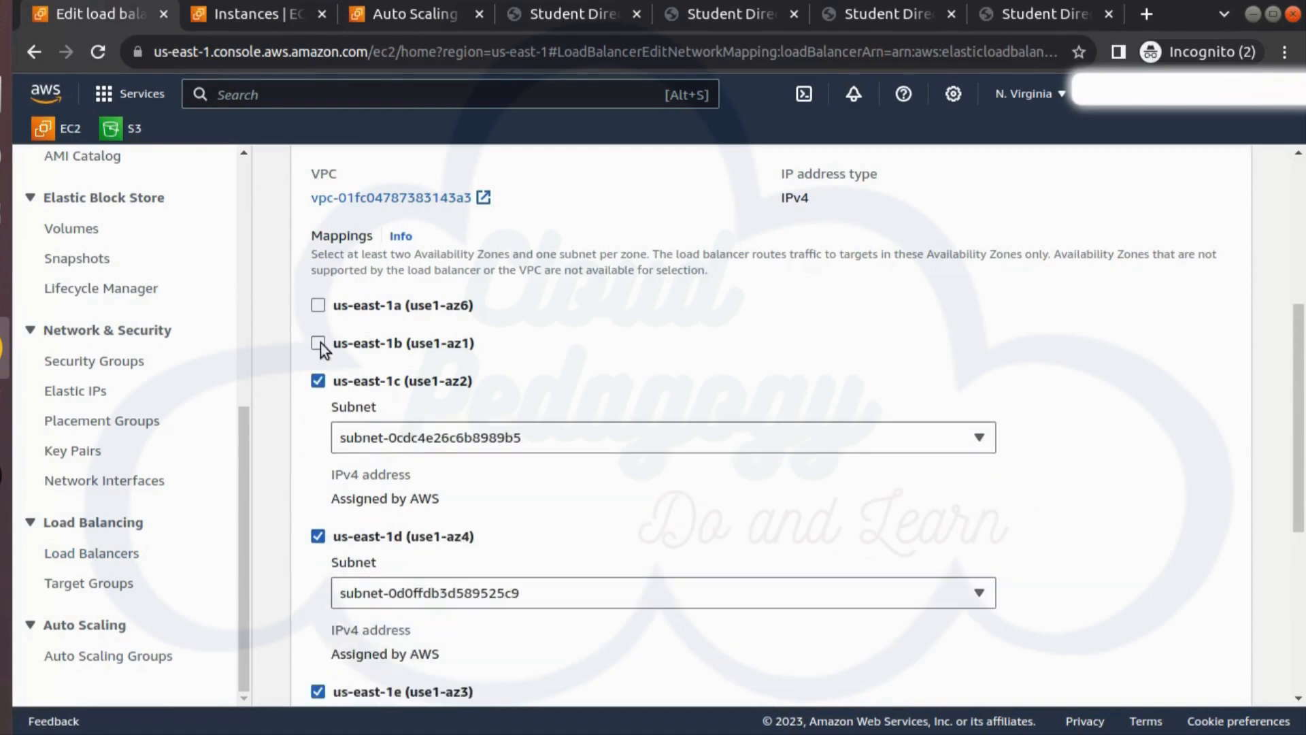
left_click(317, 343)
left_click(318, 305)
scroll(815, 539, "down", 1)
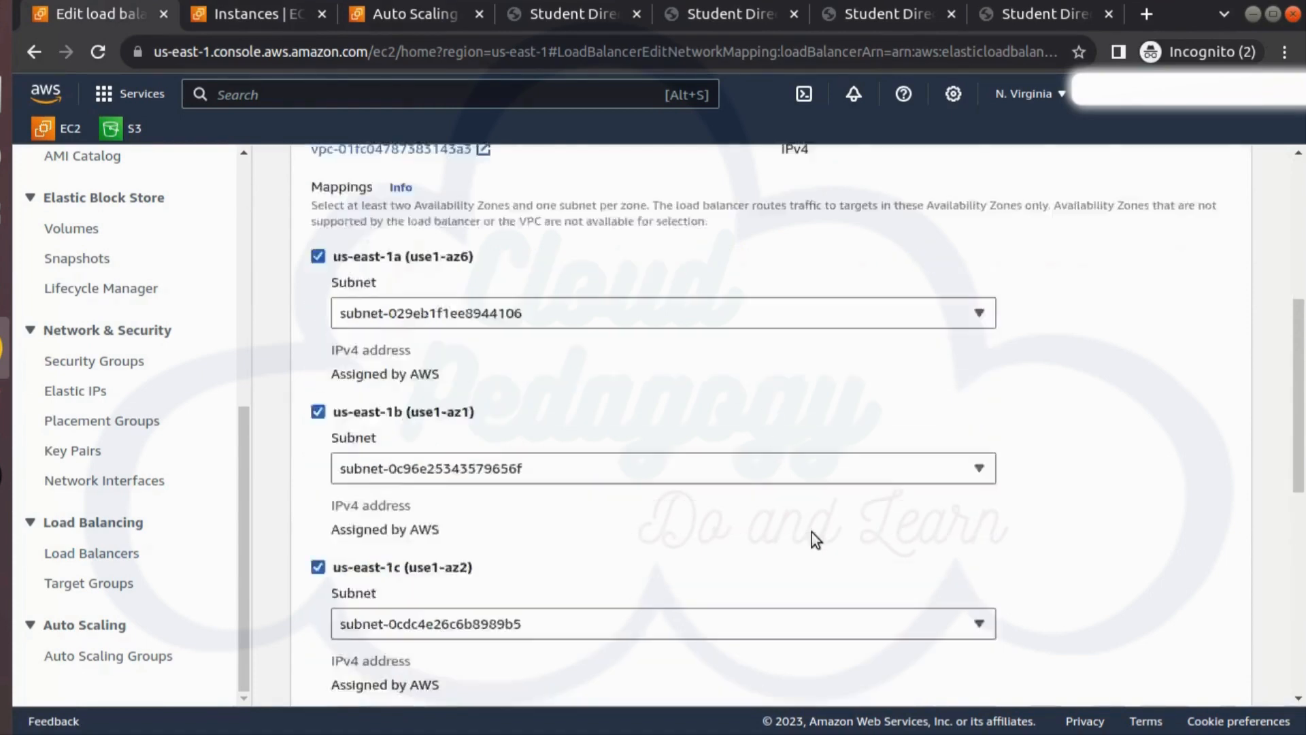
scroll(811, 532, "down", 7)
left_click(1241, 652)
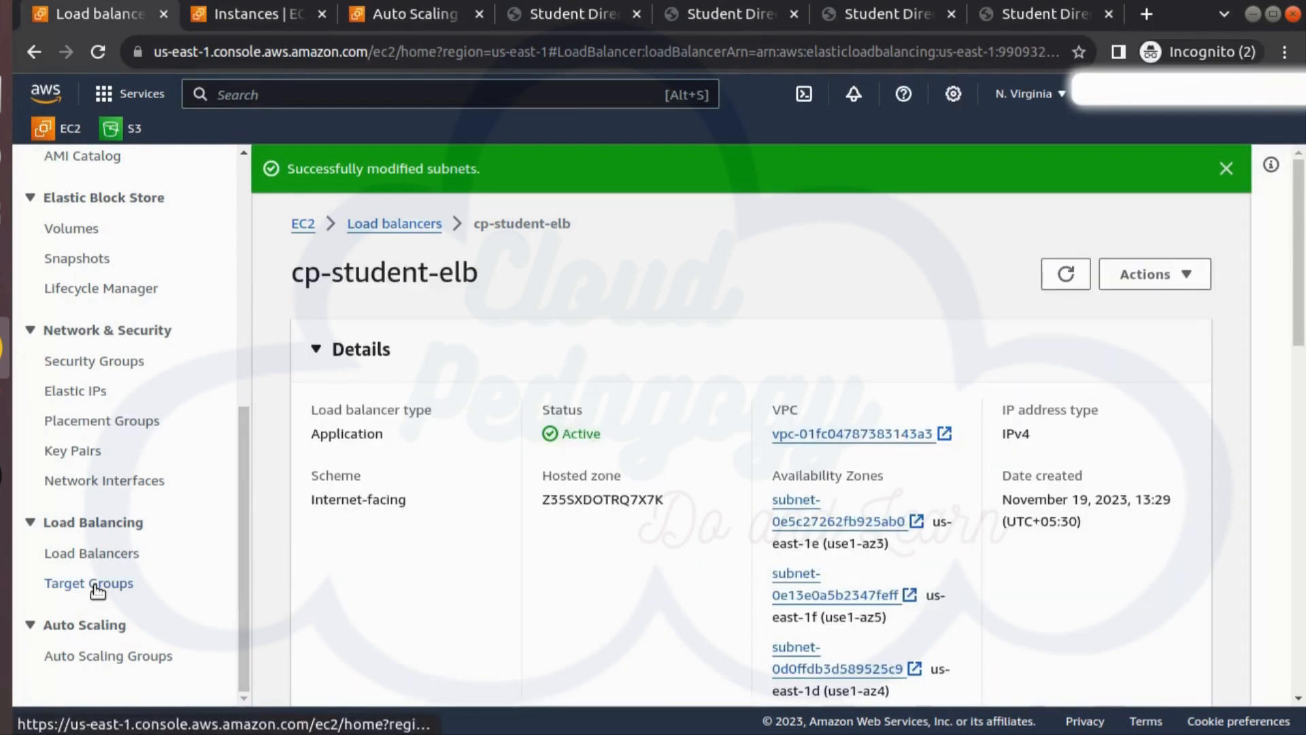
Open the target group cp-student-tg and refresh its registered targets to check their health status.
left_click(95, 585)
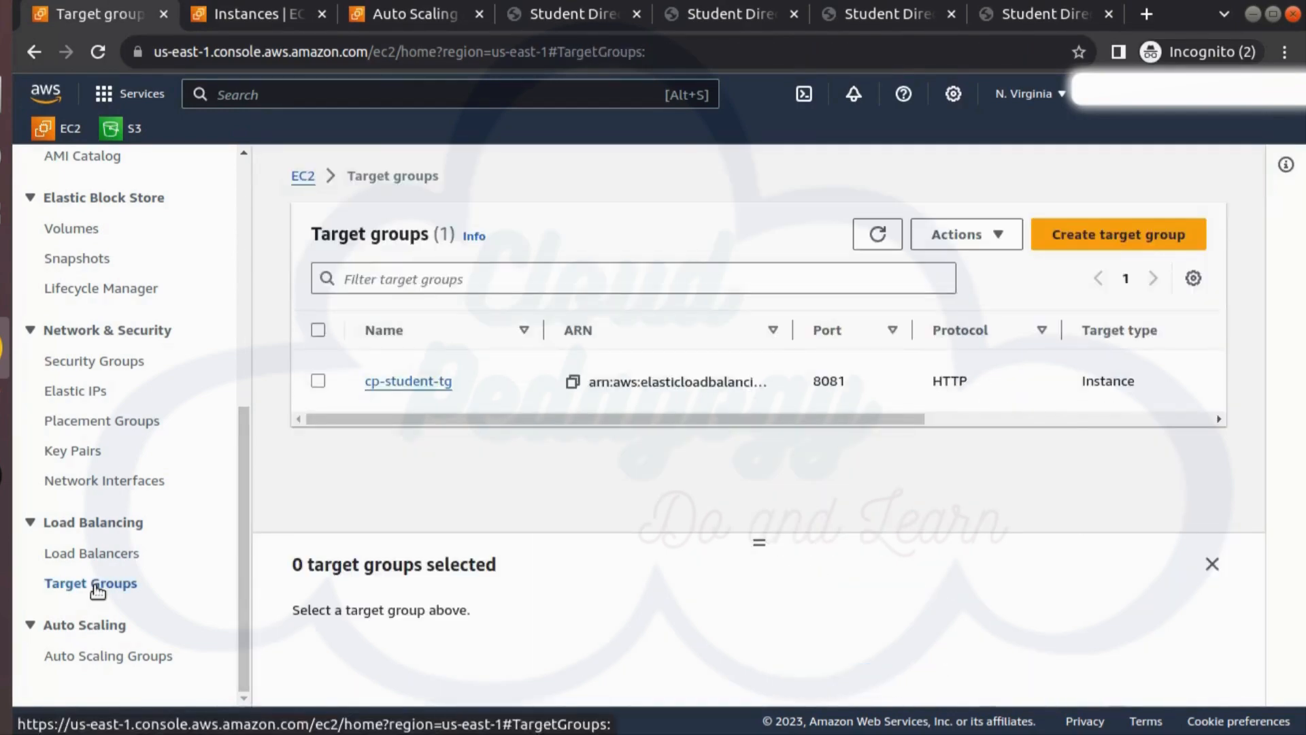
left_click(412, 381)
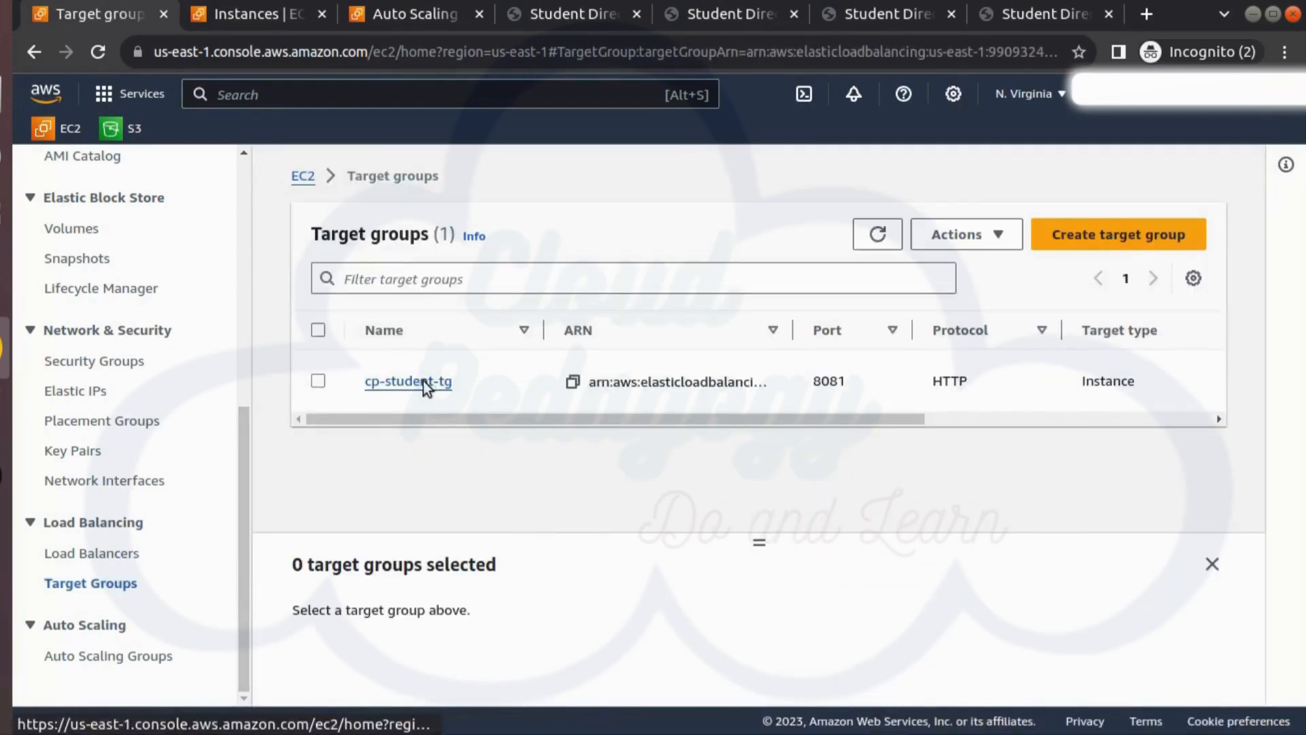
scroll(758, 527, "down", 6)
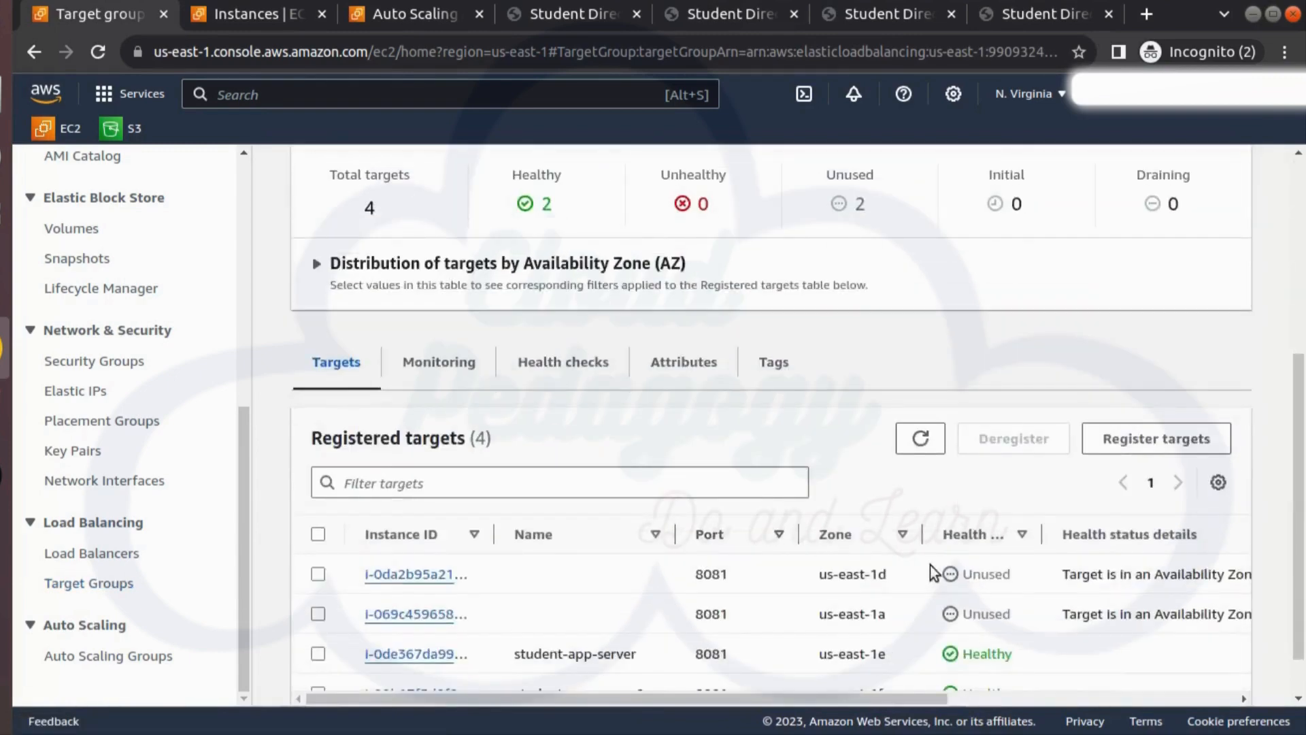
left_click(921, 381)
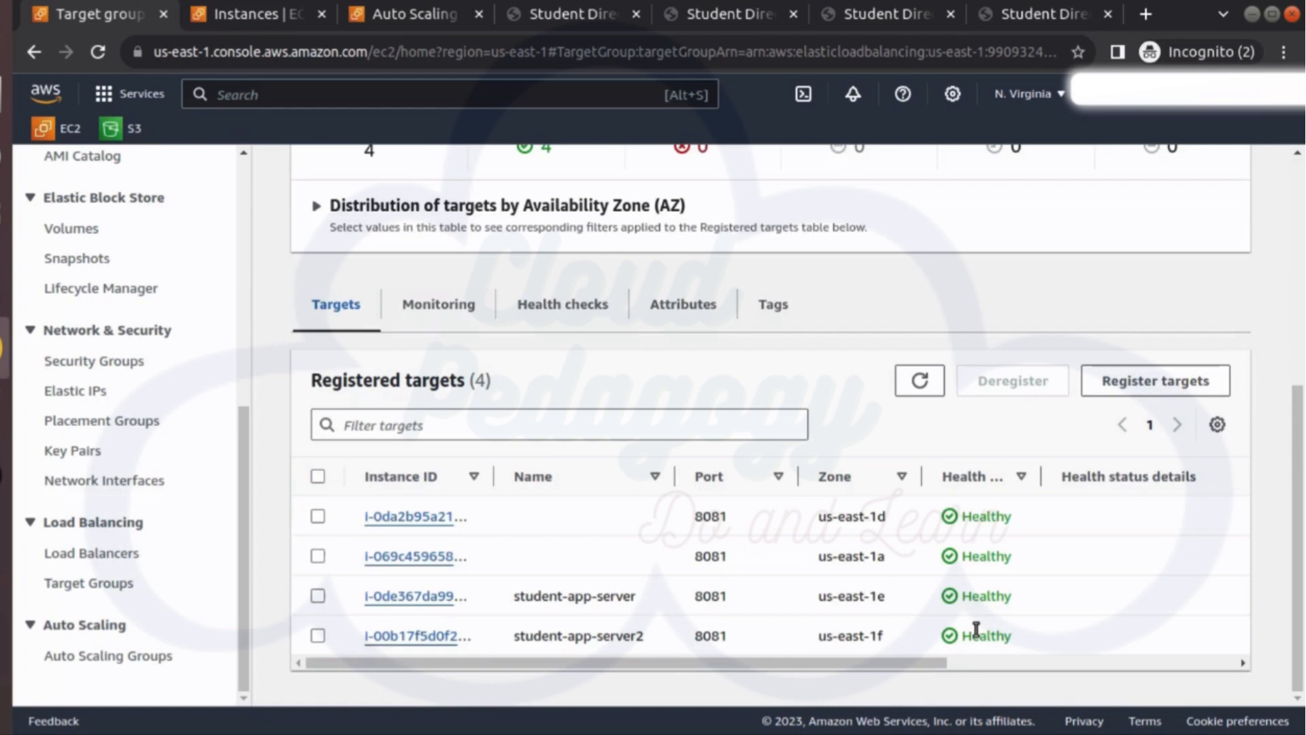
Reload the Student Directory info page at the load balancer address repeatedly to check which instance and Availability Zone answer each request.
left_click(1042, 14)
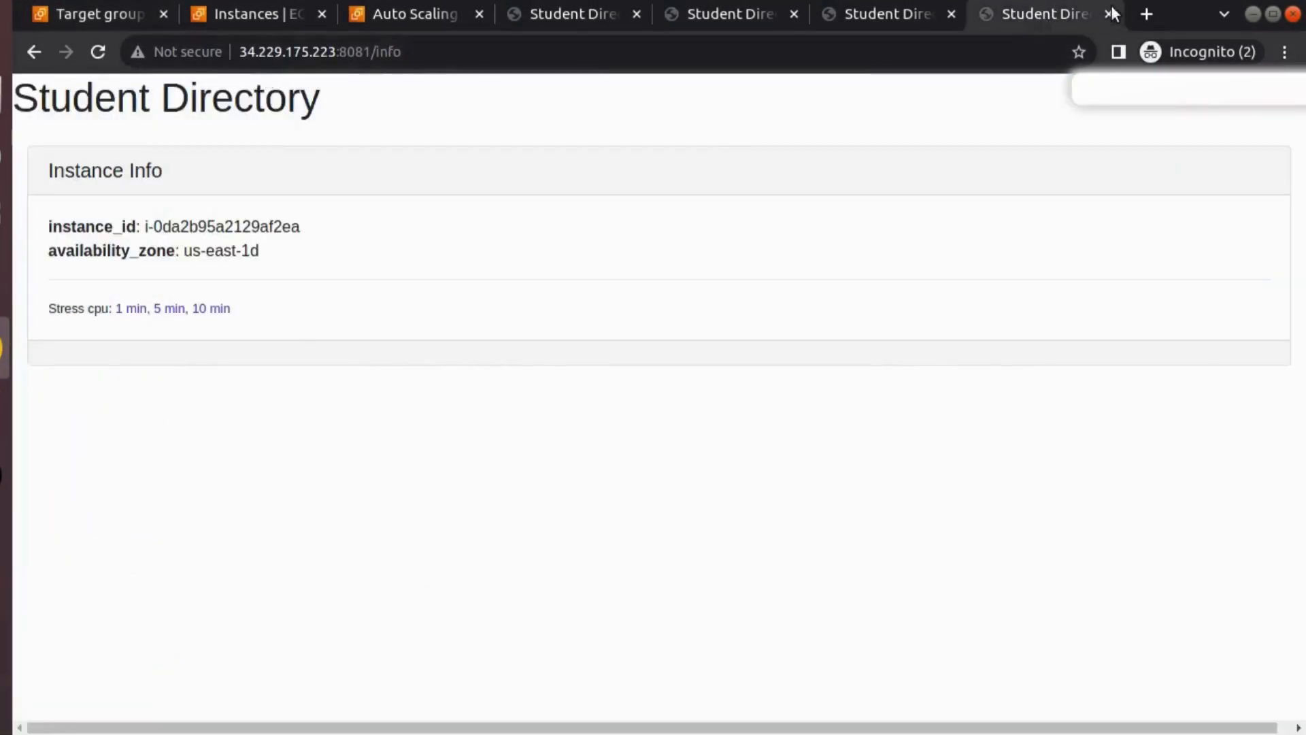
left_click(910, 13)
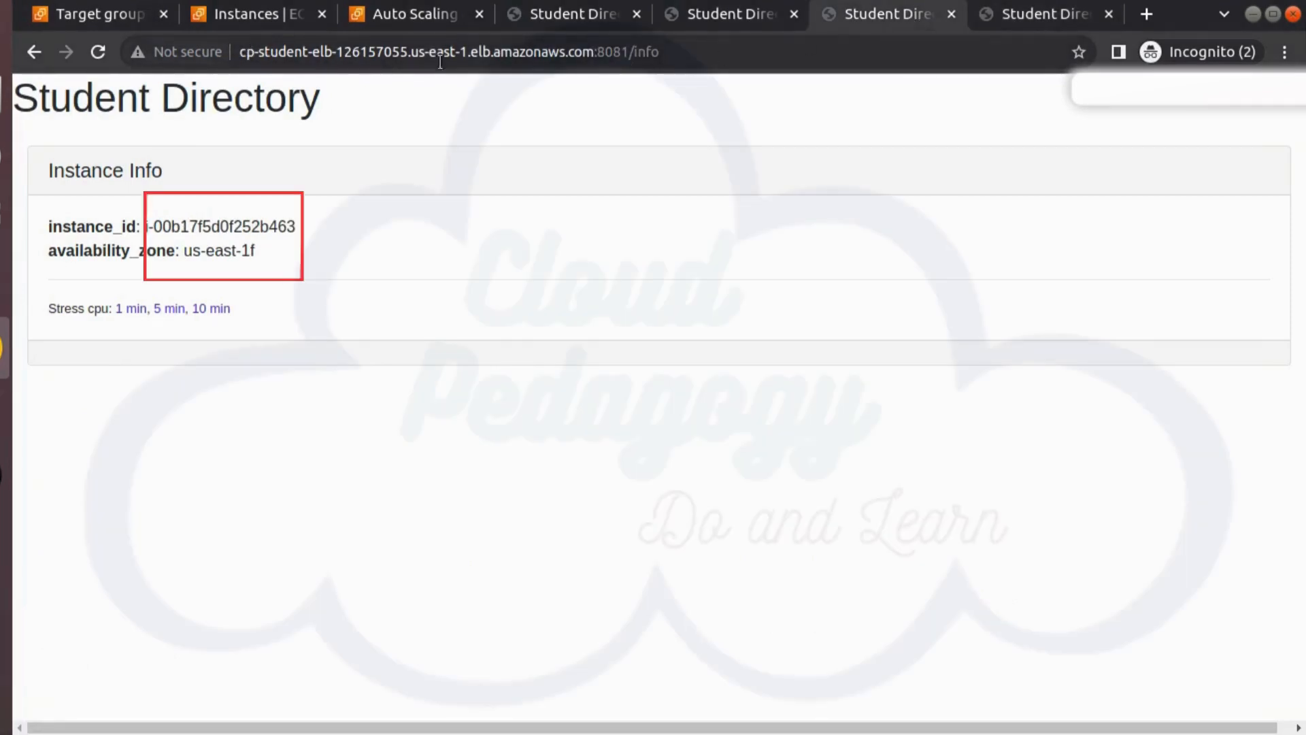
left_click(100, 52)
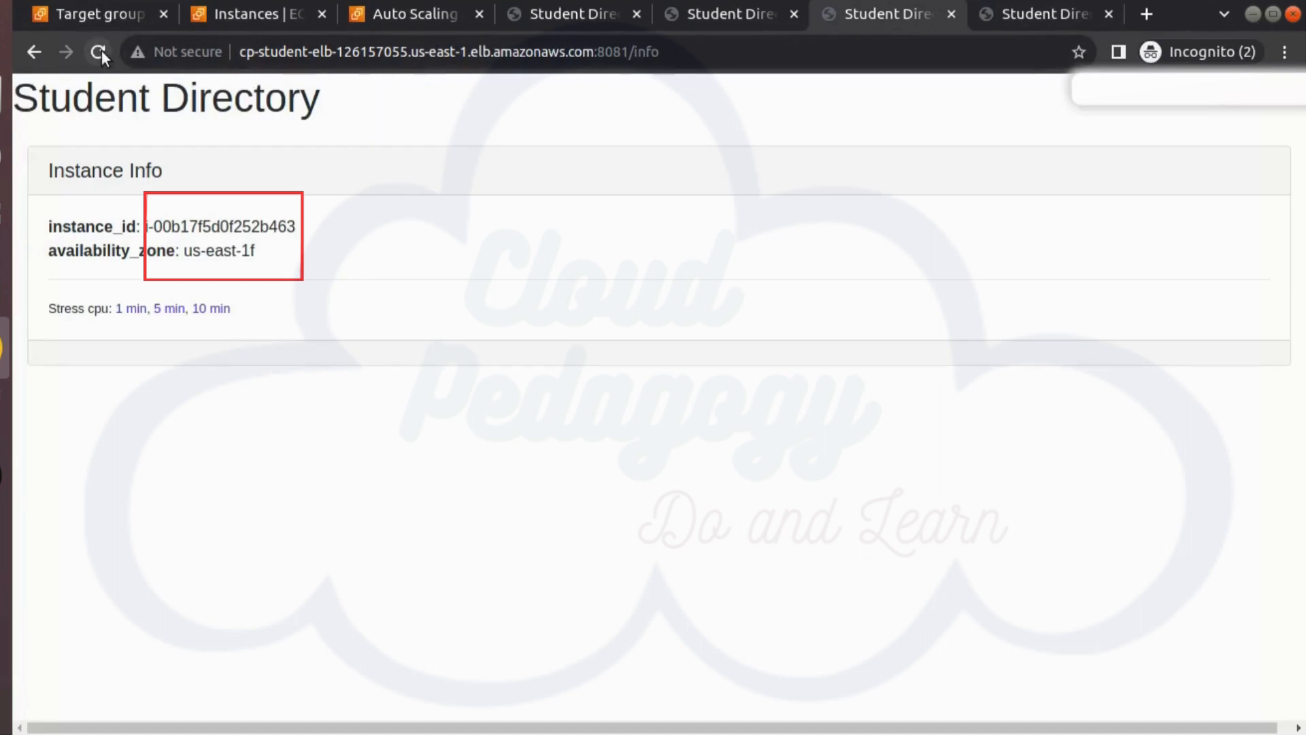
left_click(99, 52)
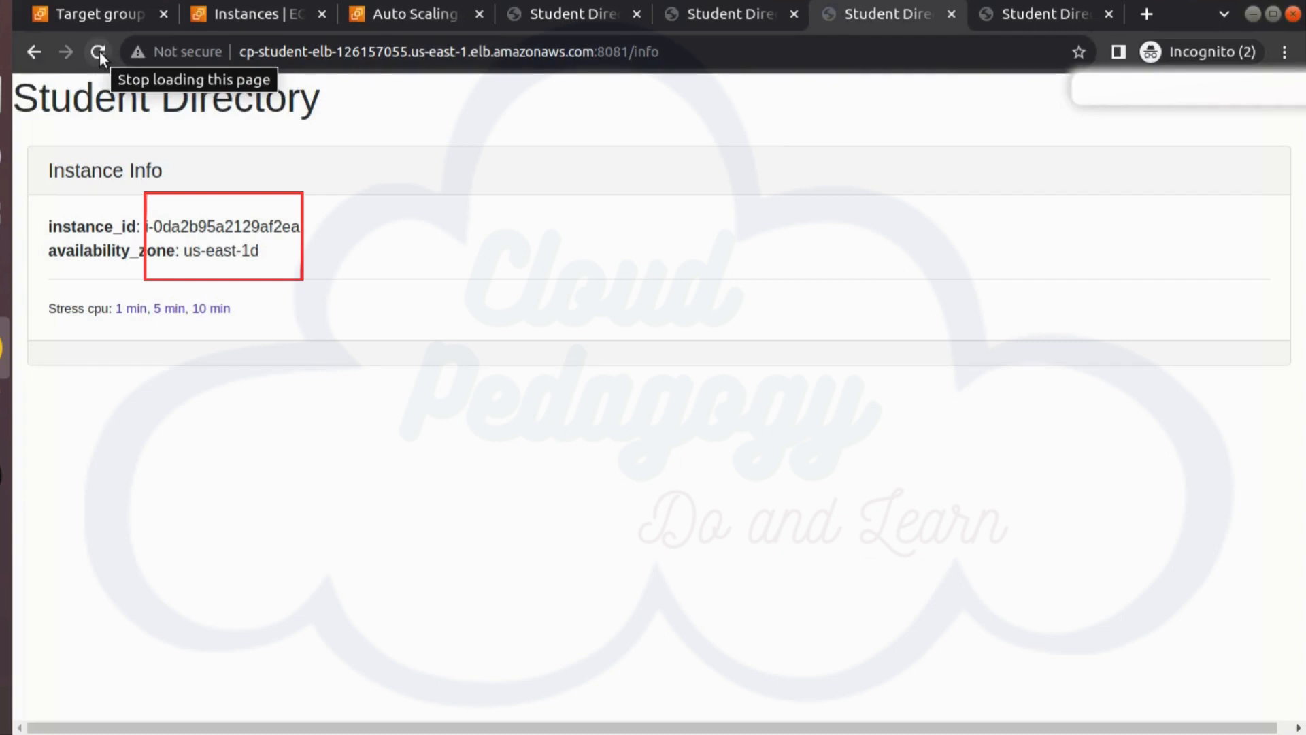
left_click(98, 52)
left_click(98, 52)
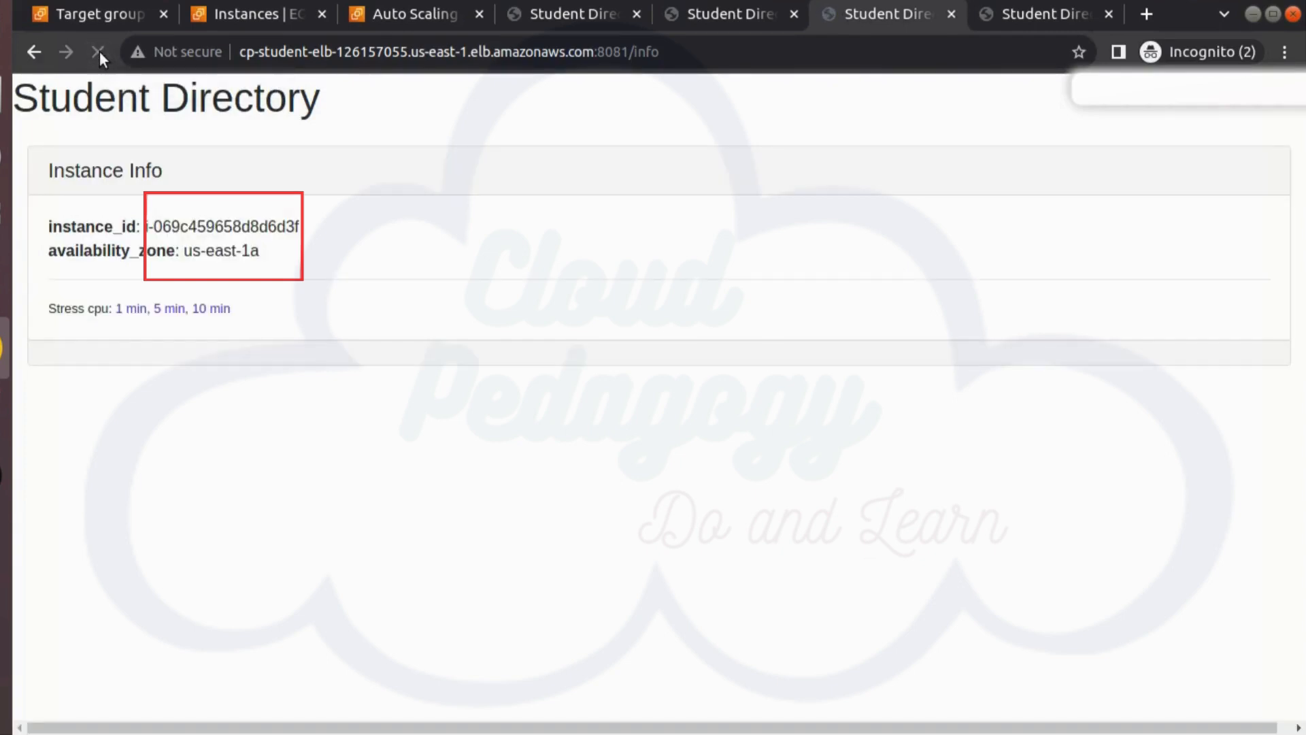
left_click(98, 52)
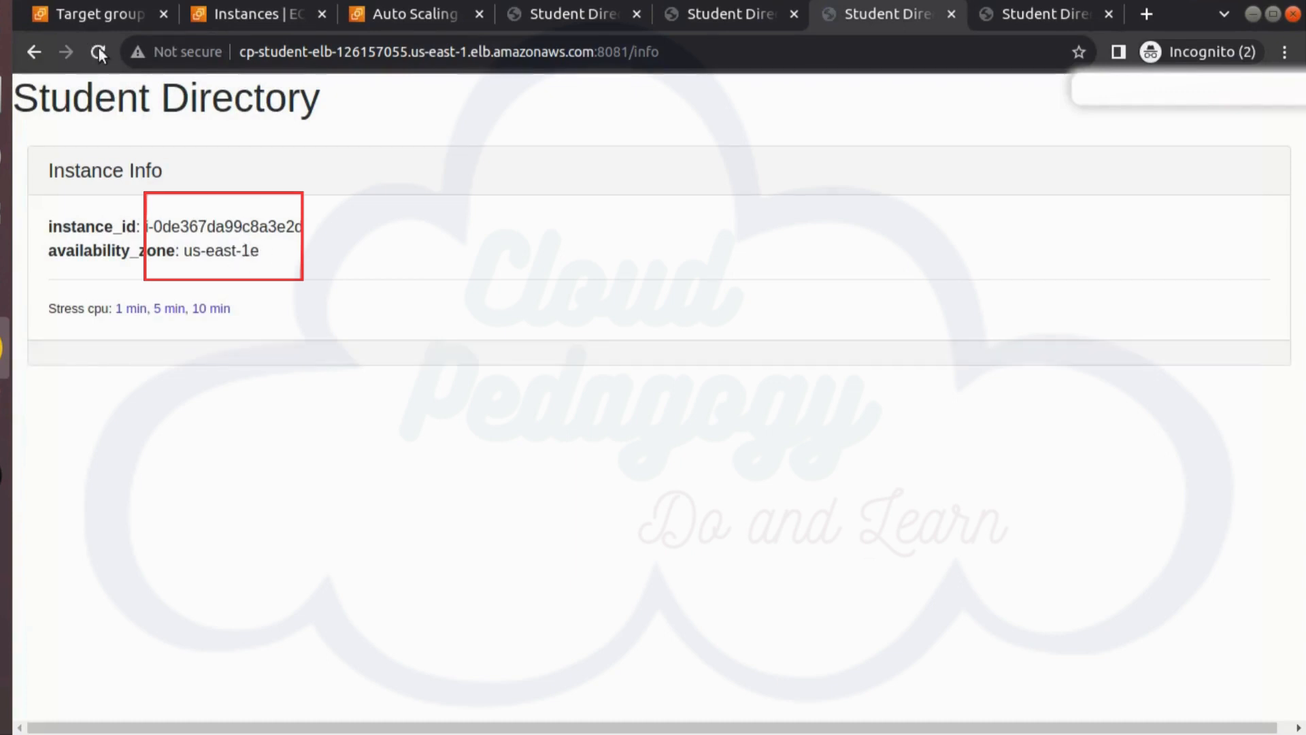
left_click(98, 50)
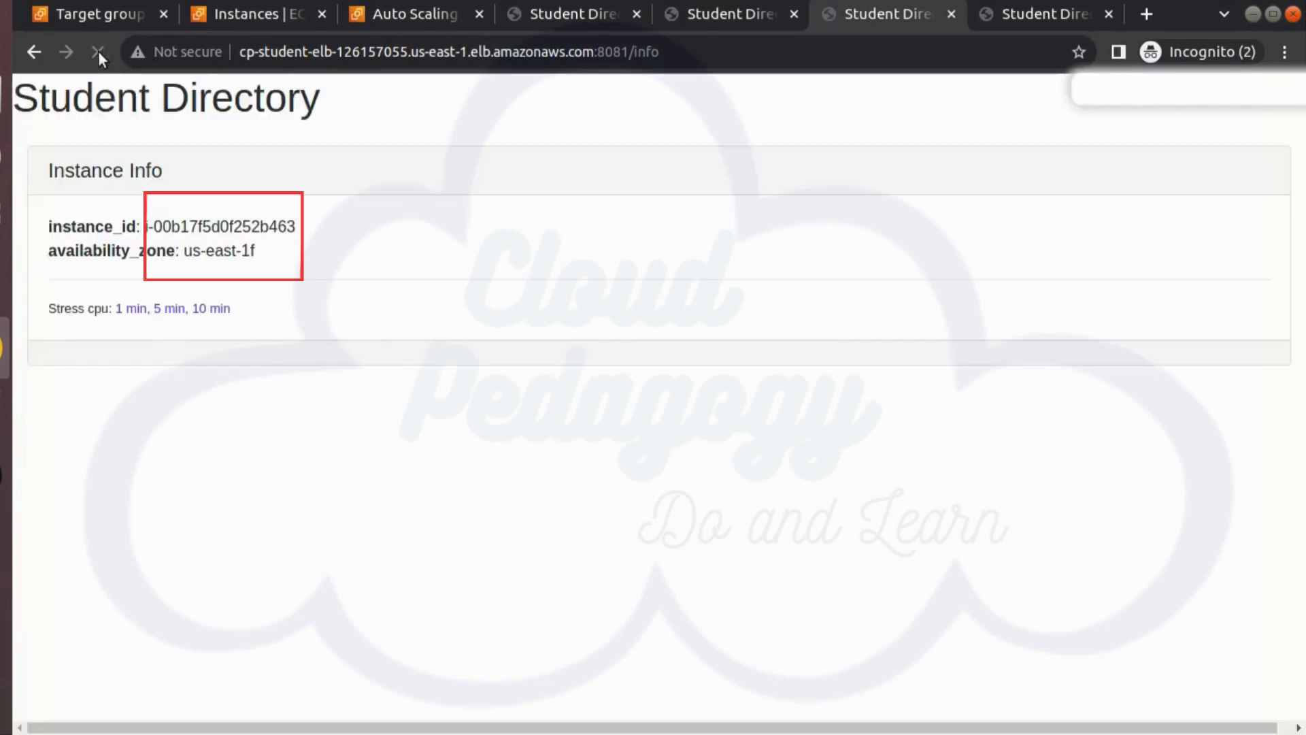
left_click(98, 50)
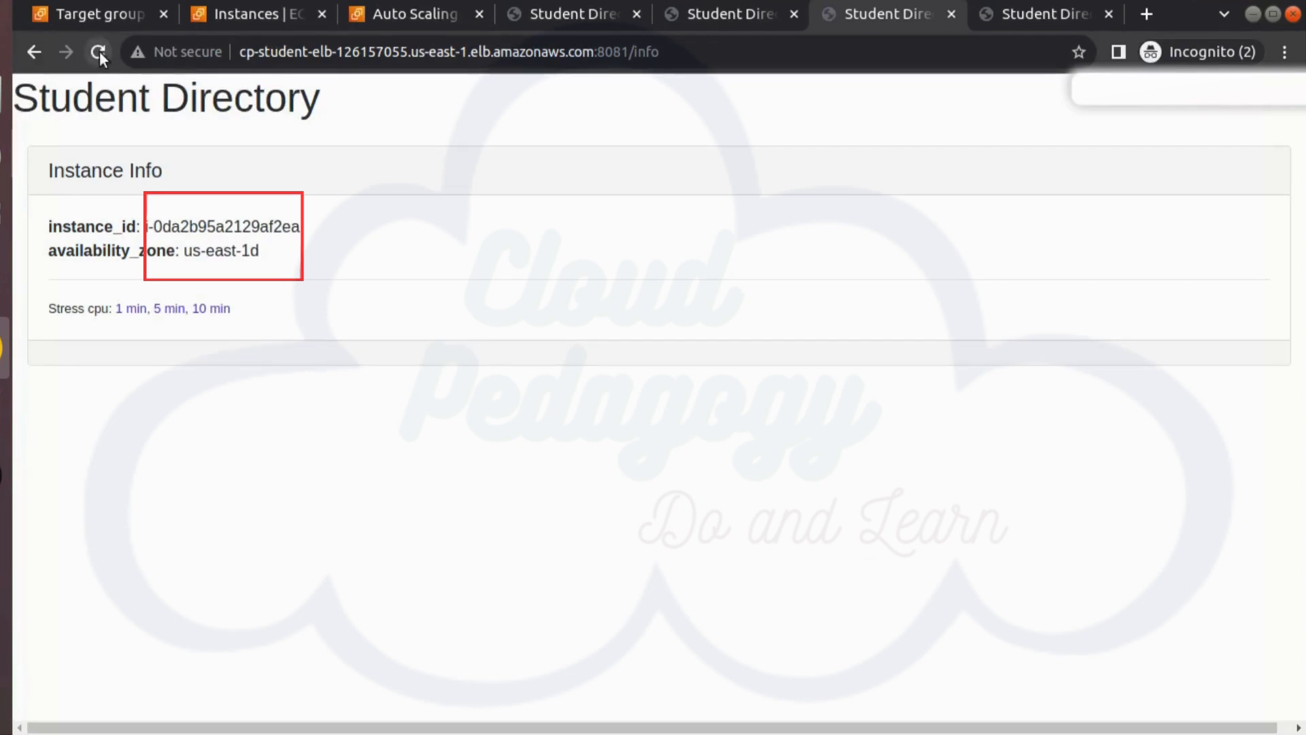
left_click(98, 51)
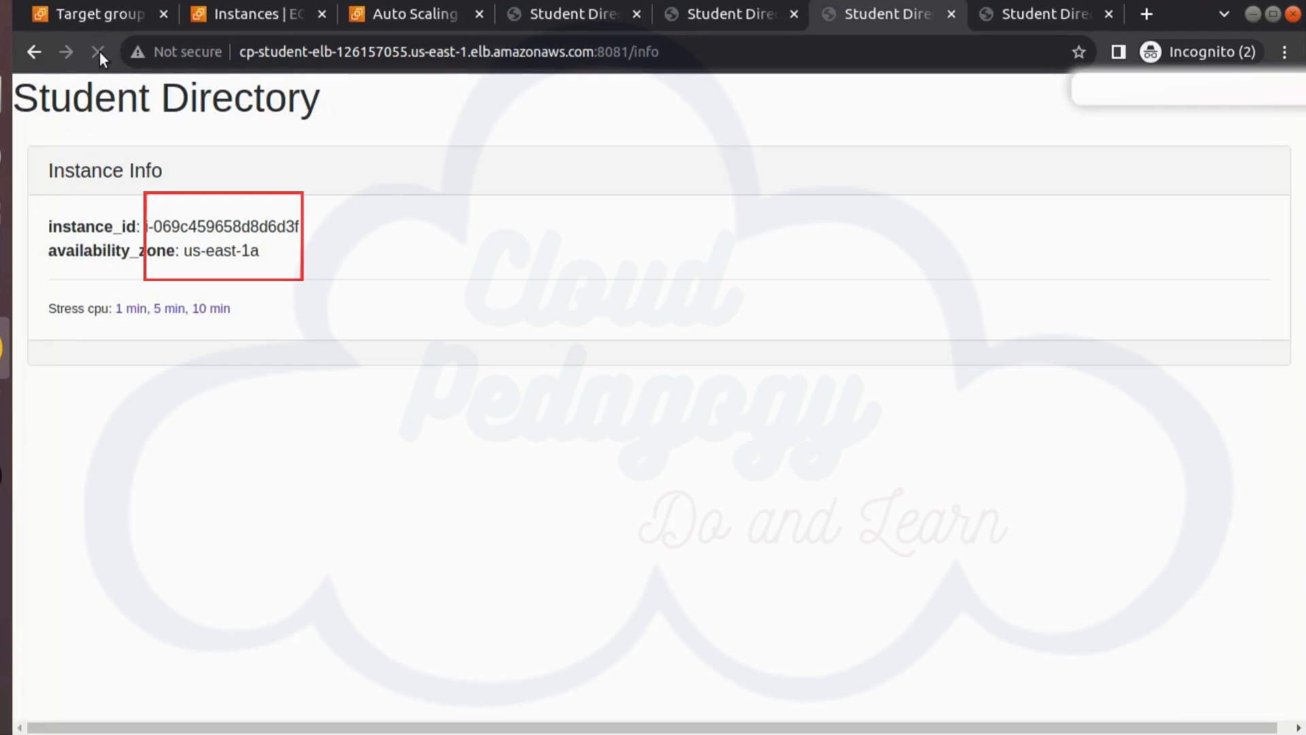
left_click(98, 51)
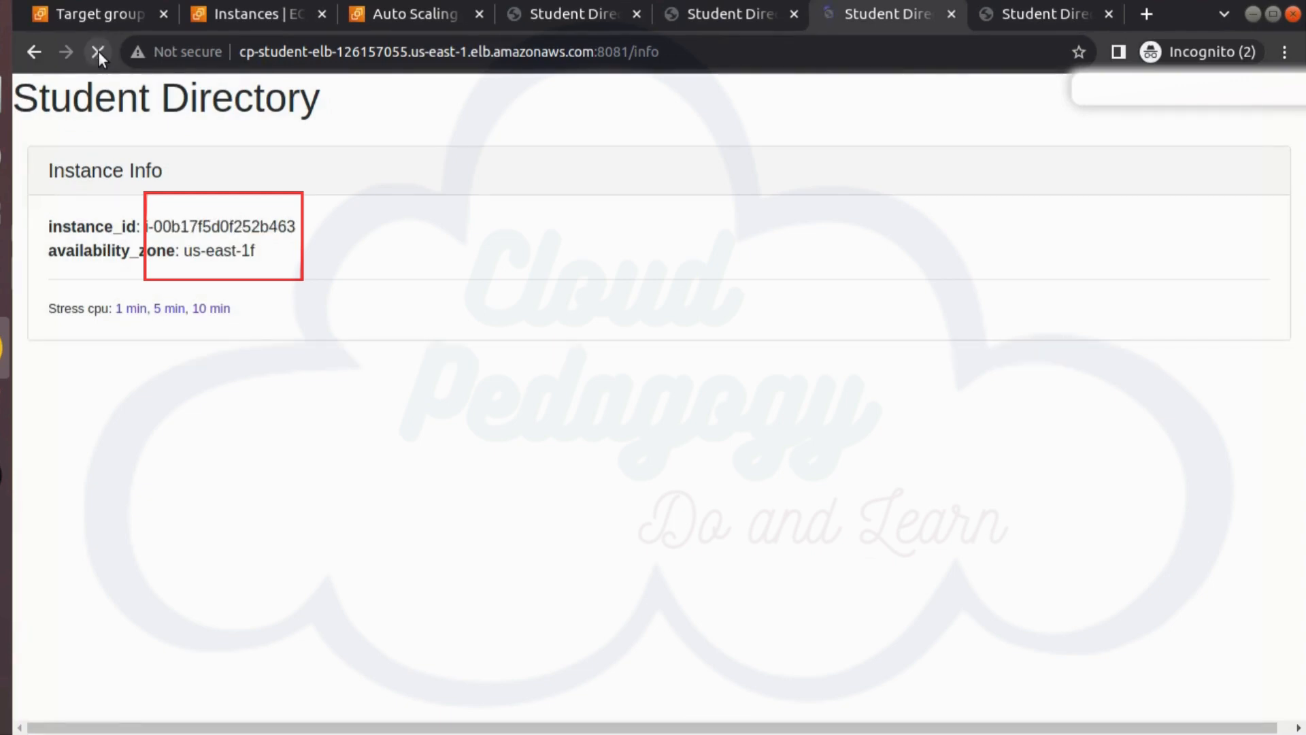
Start the 10 min CPU stress from the load balancer's info page and close the other Student Directory pages.
left_click(223, 310)
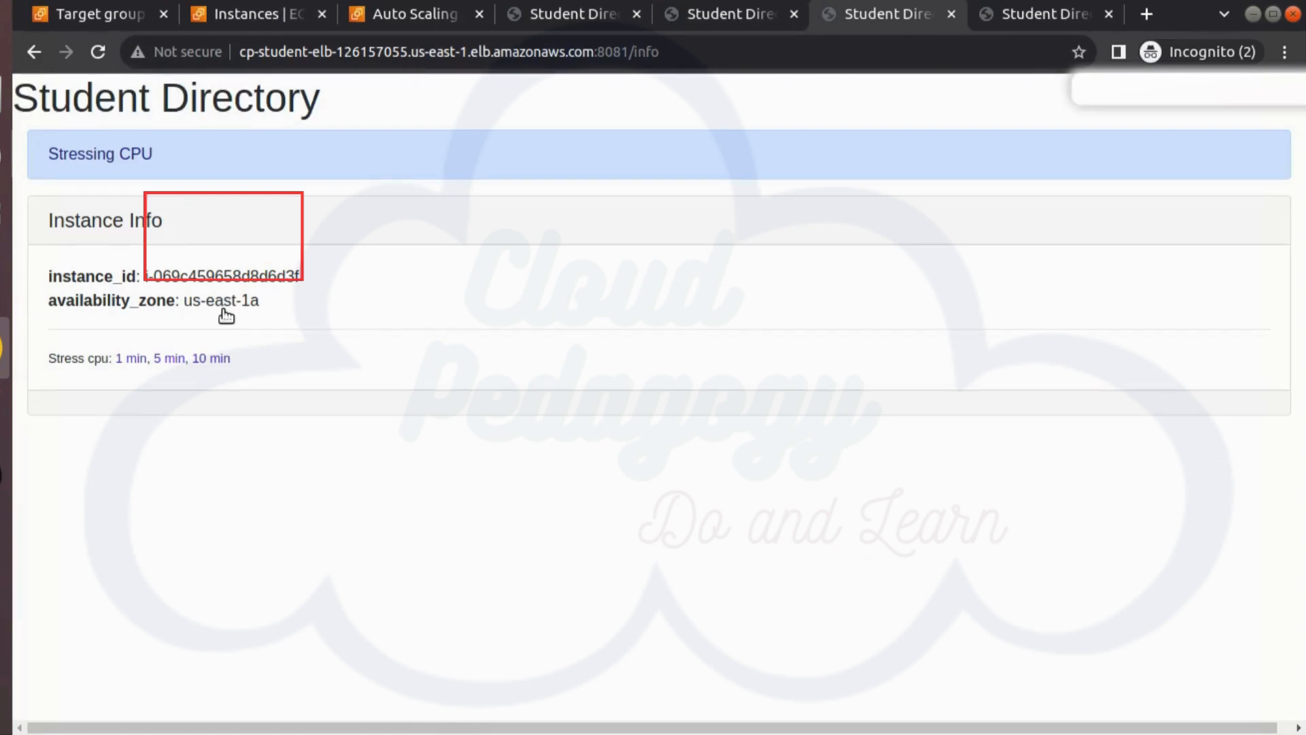
left_click(635, 14)
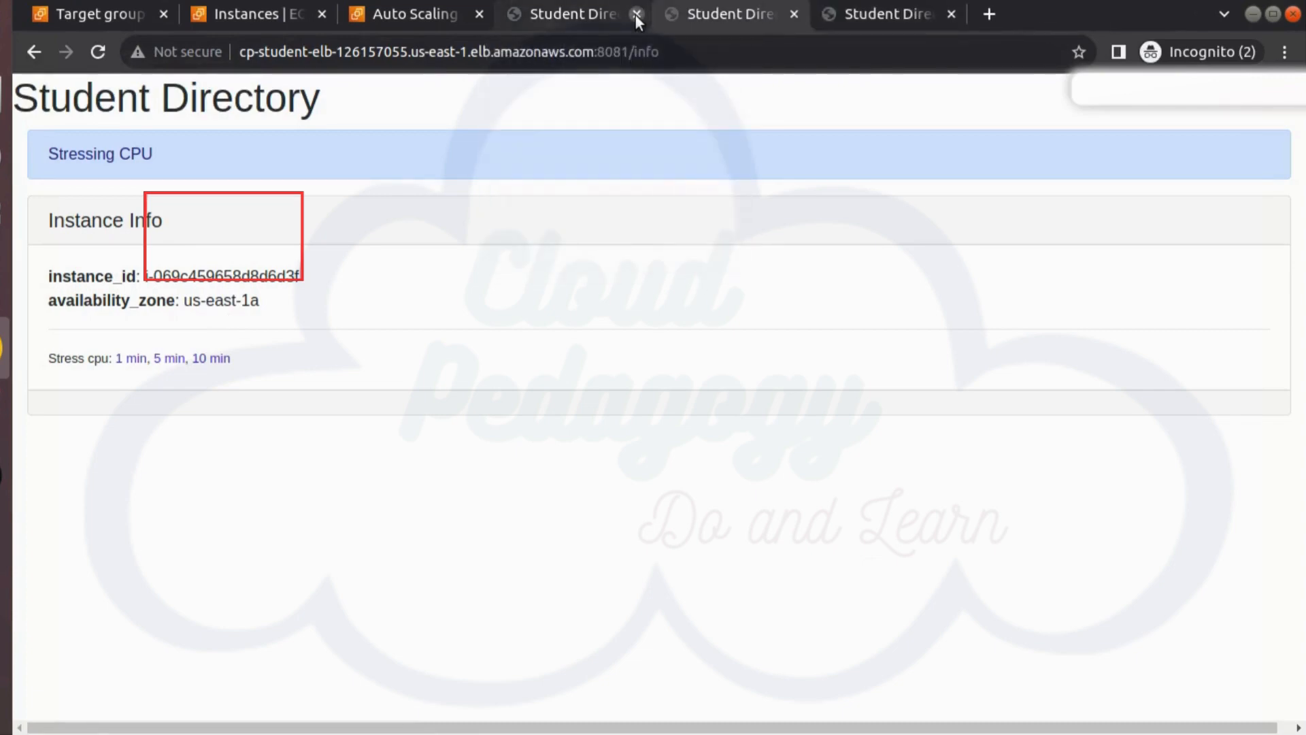
left_click(635, 15)
left_click(794, 14)
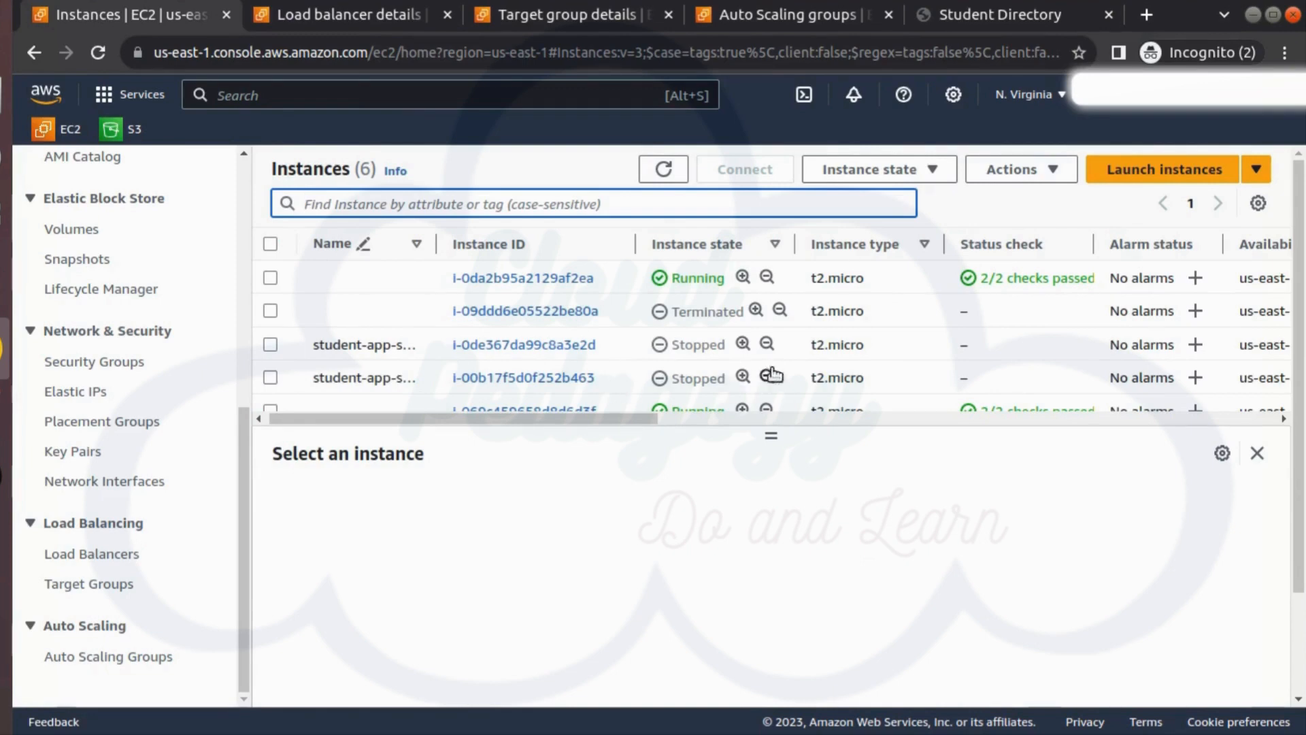
Look through the EC2 instances list to check the state and status checks of each instance.
scroll(756, 397, "down", 3)
scroll(756, 397, "up", 2)
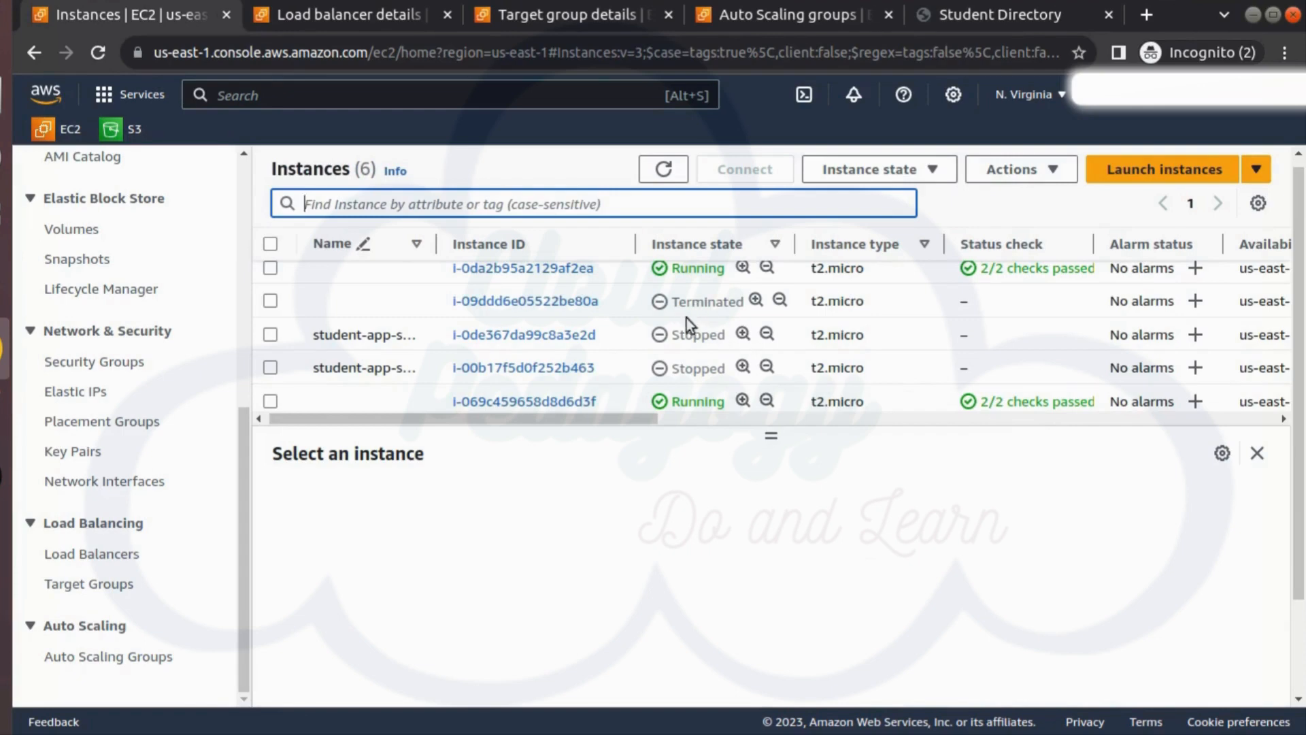
scroll(687, 347, "up", 1)
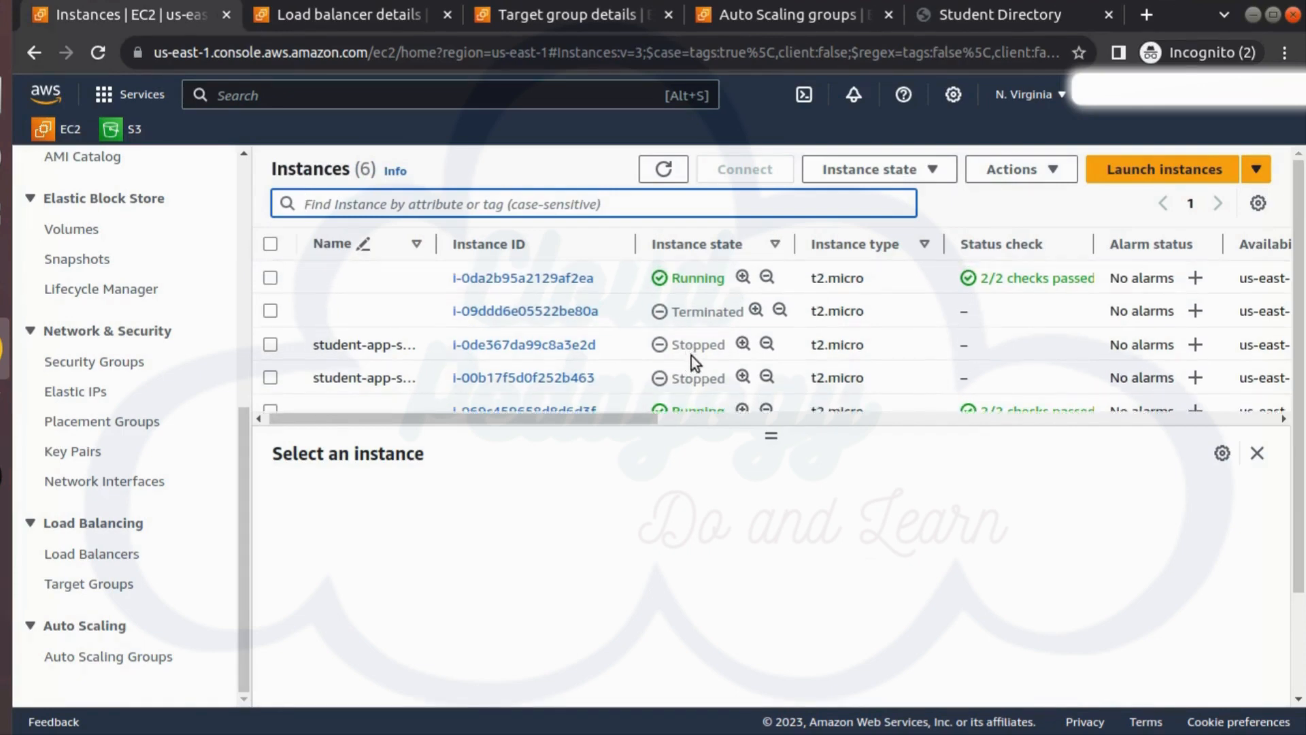